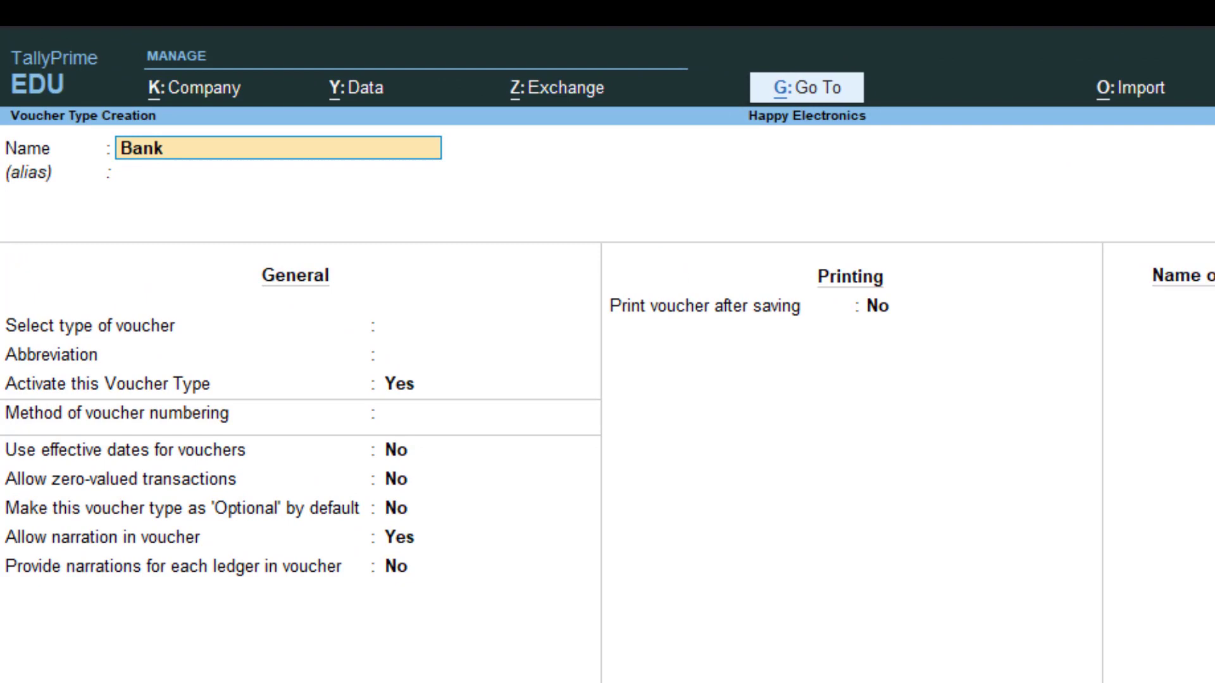
Step: Name the new voucher type Bank Payment, base it on Payment, and keep the abbreviation Pymt and its active status
{"action": "type", "text": "Payment"}
{"action": "key", "text": "Return"}
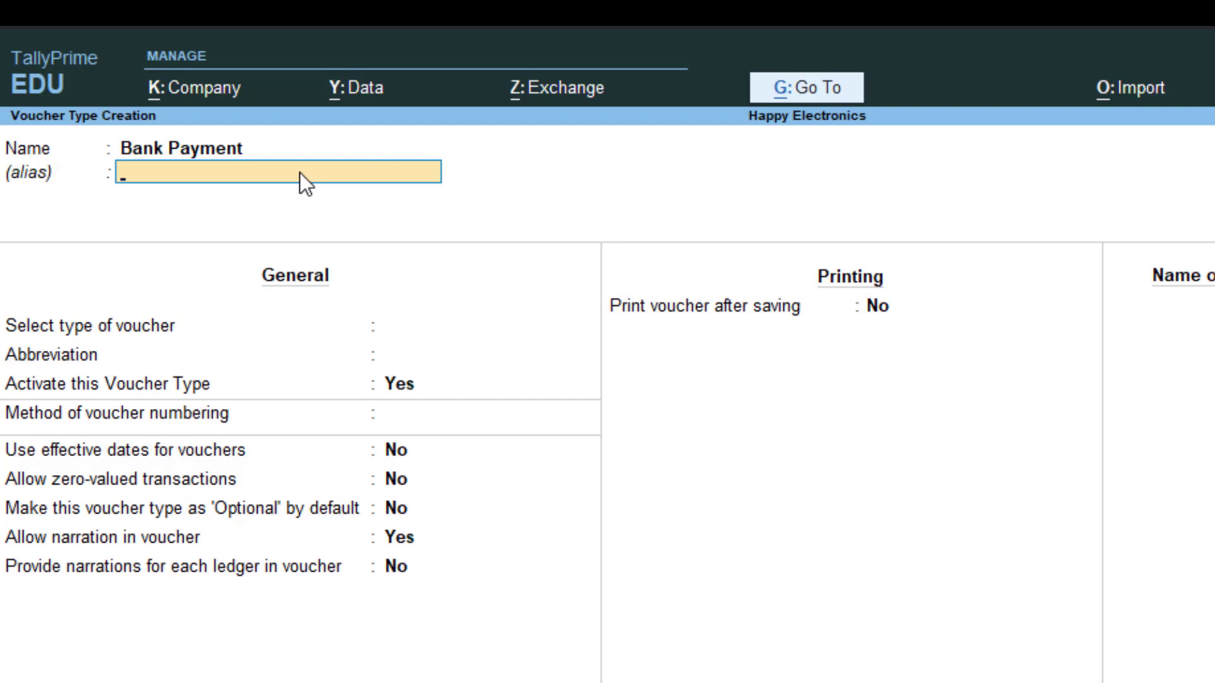
{"action": "key", "text": "Return"}
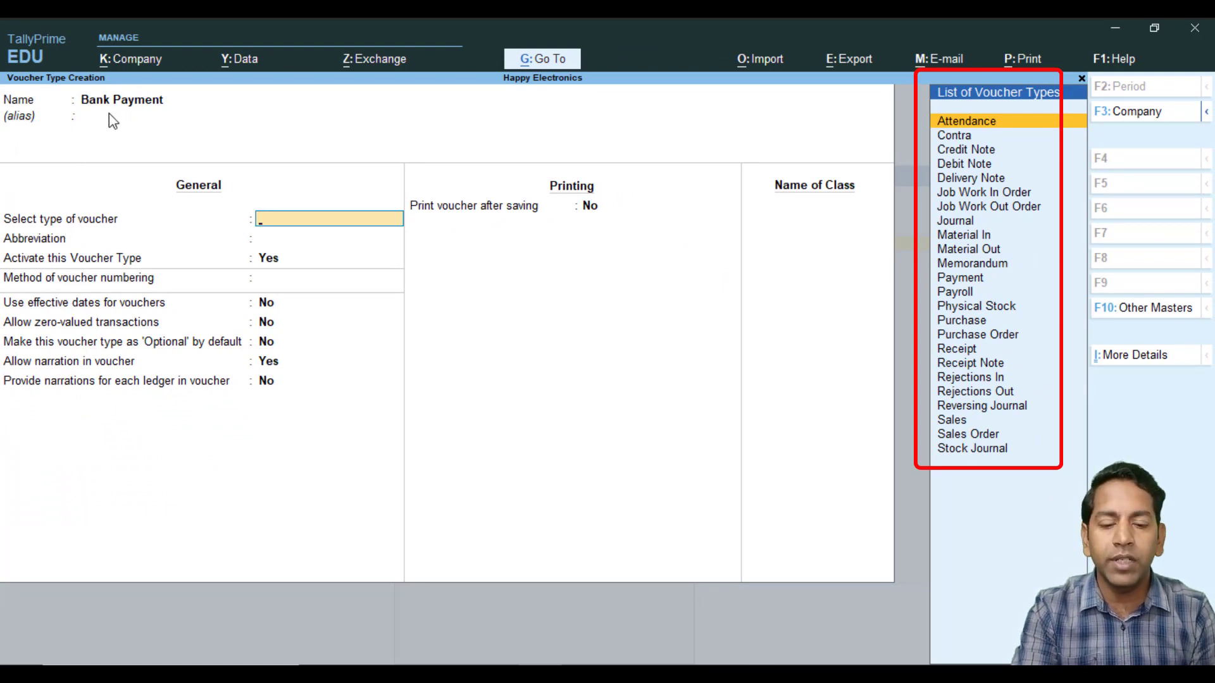
{"action": "type", "text": "Pa"}
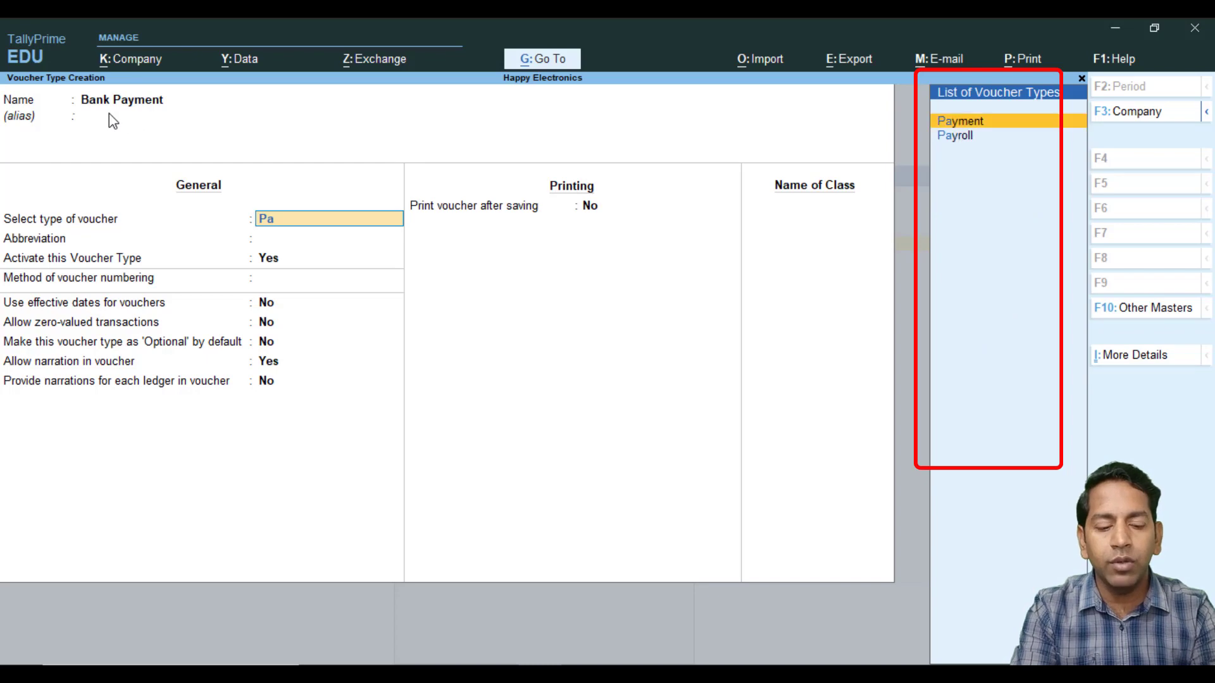
{"action": "key", "text": "Return"}
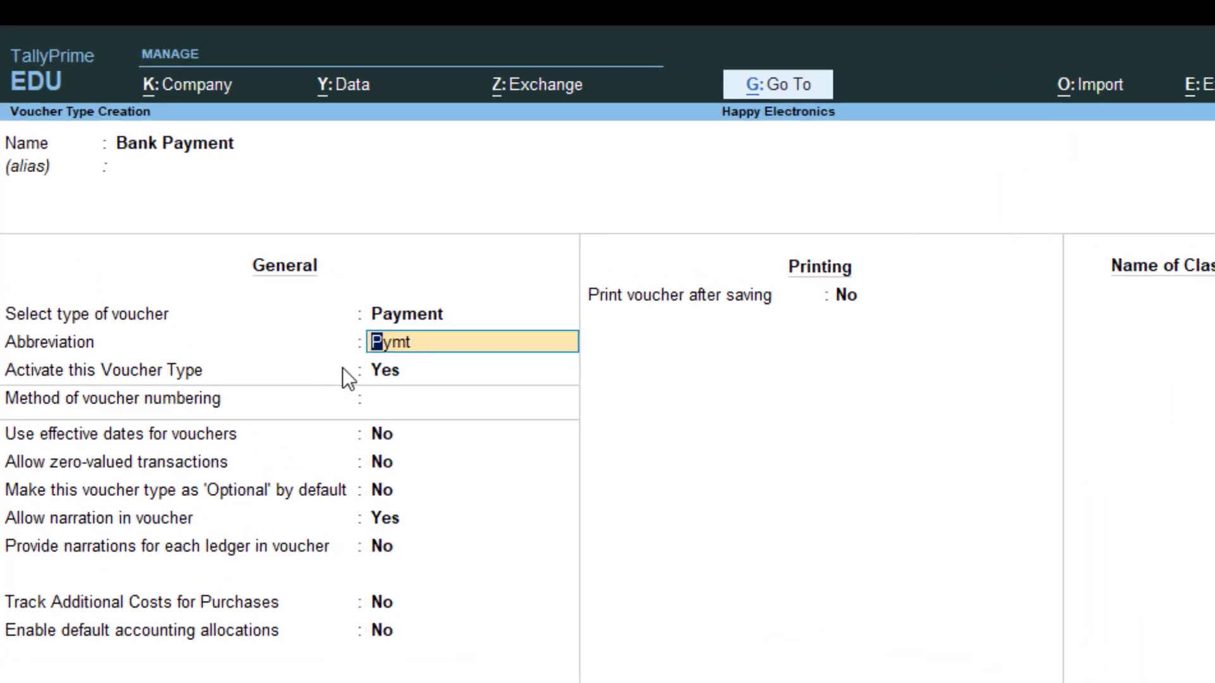
{"action": "key", "text": "Return"}
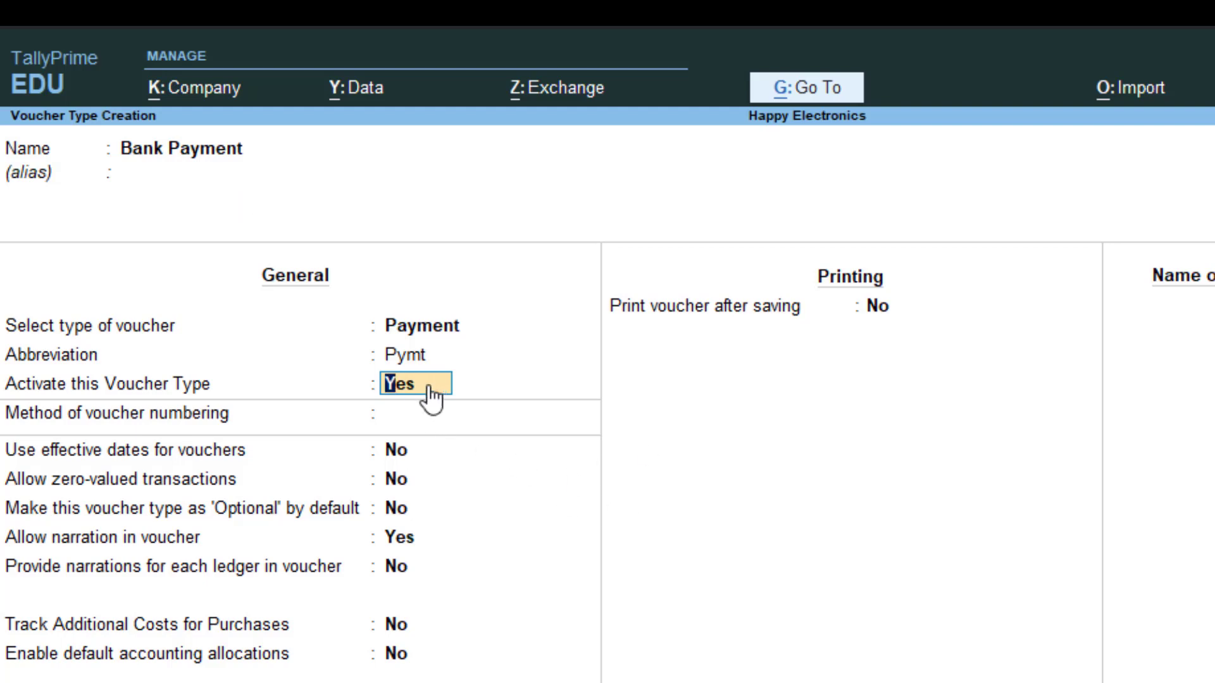
{"action": "key", "text": "Return"}
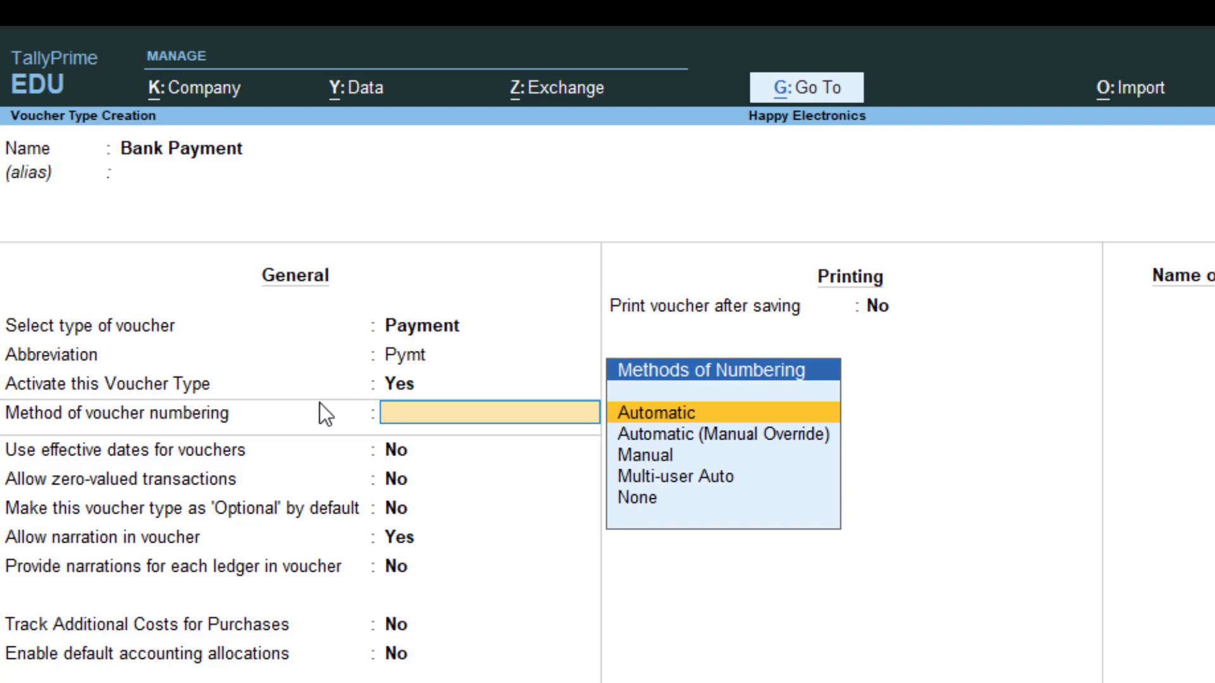
Step: Look through the numbering methods and set the Bank Payment voucher type's numbering to Automatic
{"action": "key", "text": "Down"}
{"action": "key", "text": "Down"}
{"action": "key", "text": "Down"}
{"action": "key", "text": "Down"}
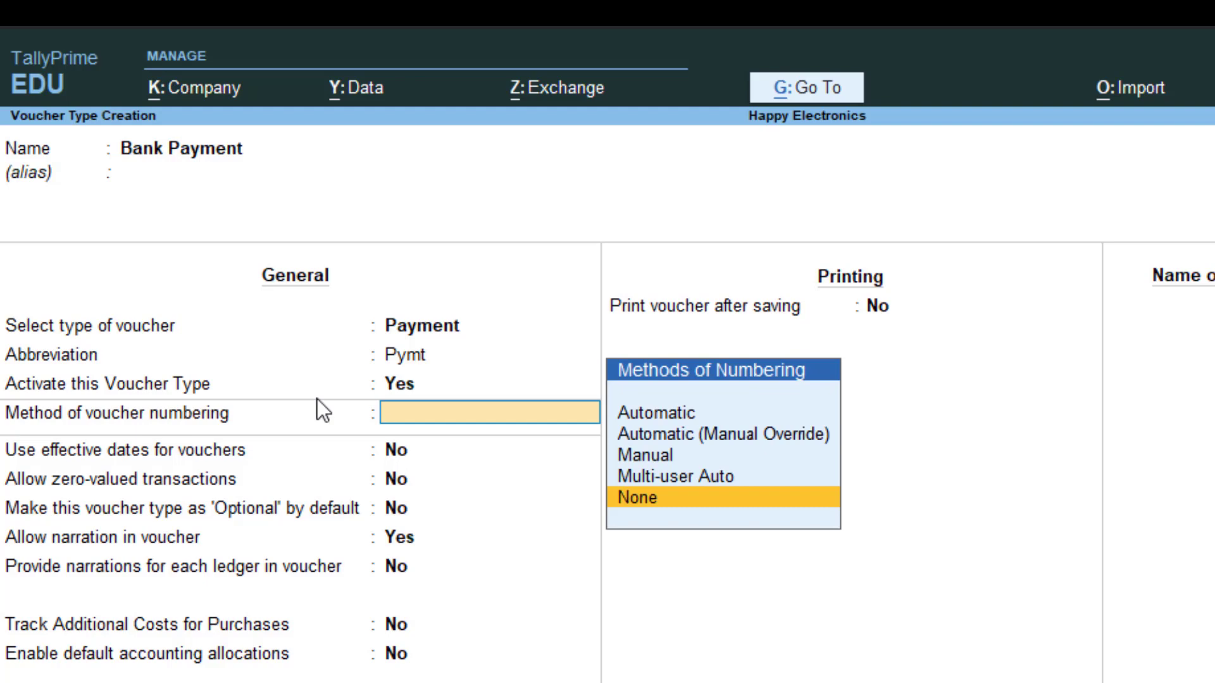
{"action": "key", "text": "Up"}
{"action": "key", "text": "Up"}
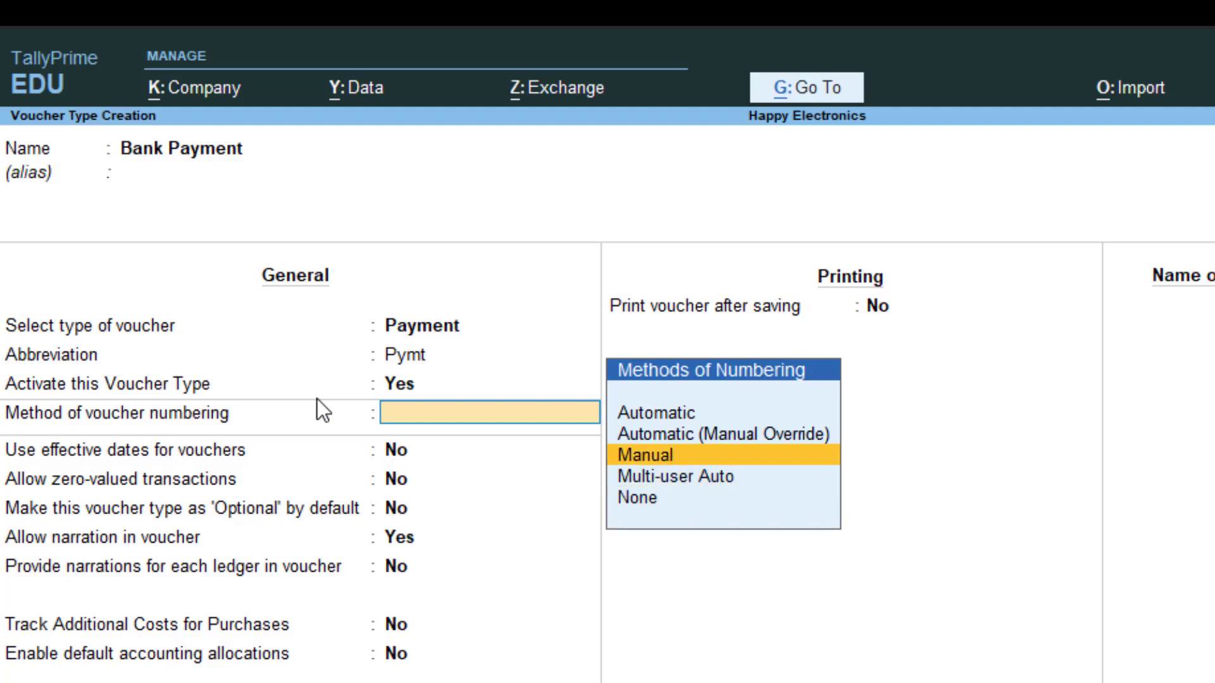
{"action": "key", "text": "Up"}
{"action": "key", "text": "Up"}
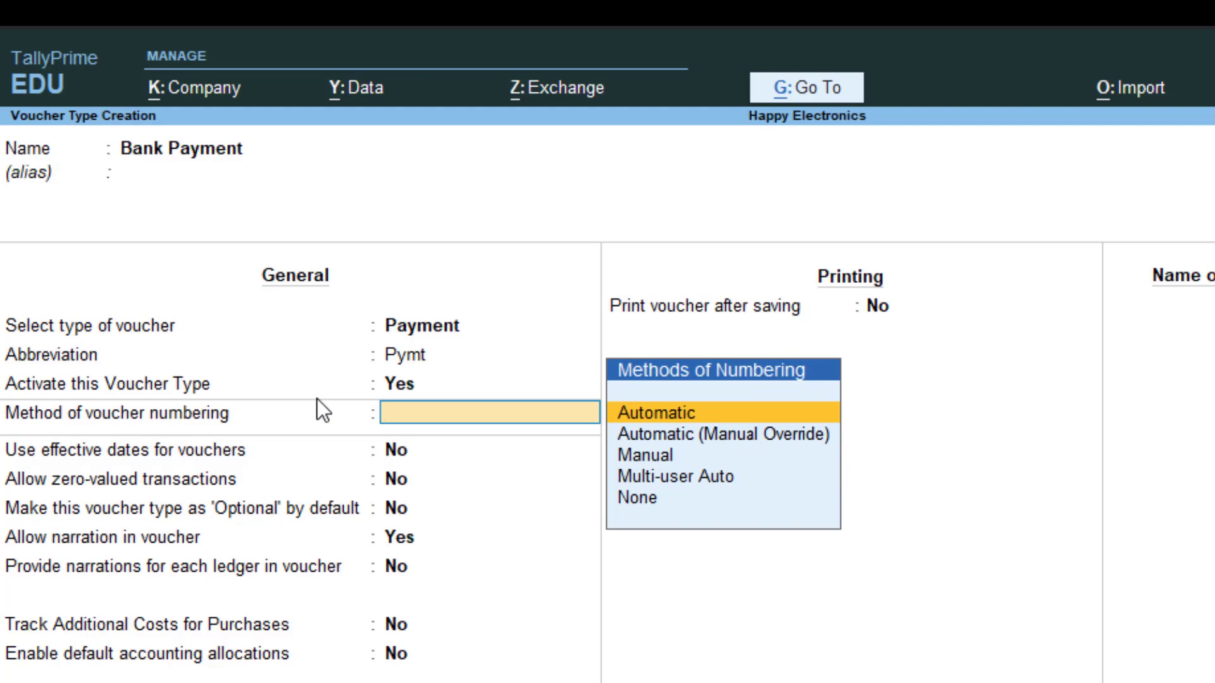
{"action": "key", "text": "Return"}
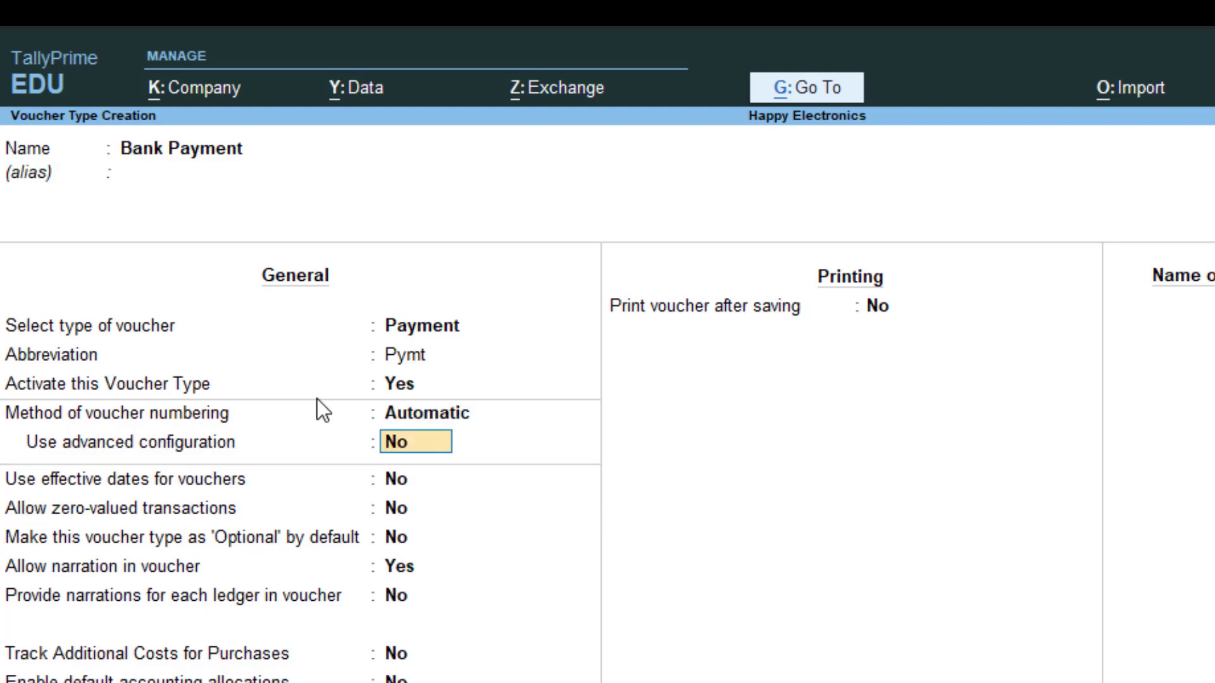
Step: Keep the default values for the remaining Bank Payment options and save the voucher type
{"action": "key", "text": "Return"}
{"action": "key", "text": "Return"}
{"action": "key", "text": "Return"}
{"action": "key", "text": "Return"}
{"action": "key", "text": "Return"}
{"action": "key", "text": "Return"}
{"action": "key", "text": "Return"}
{"action": "key", "text": "Return"}
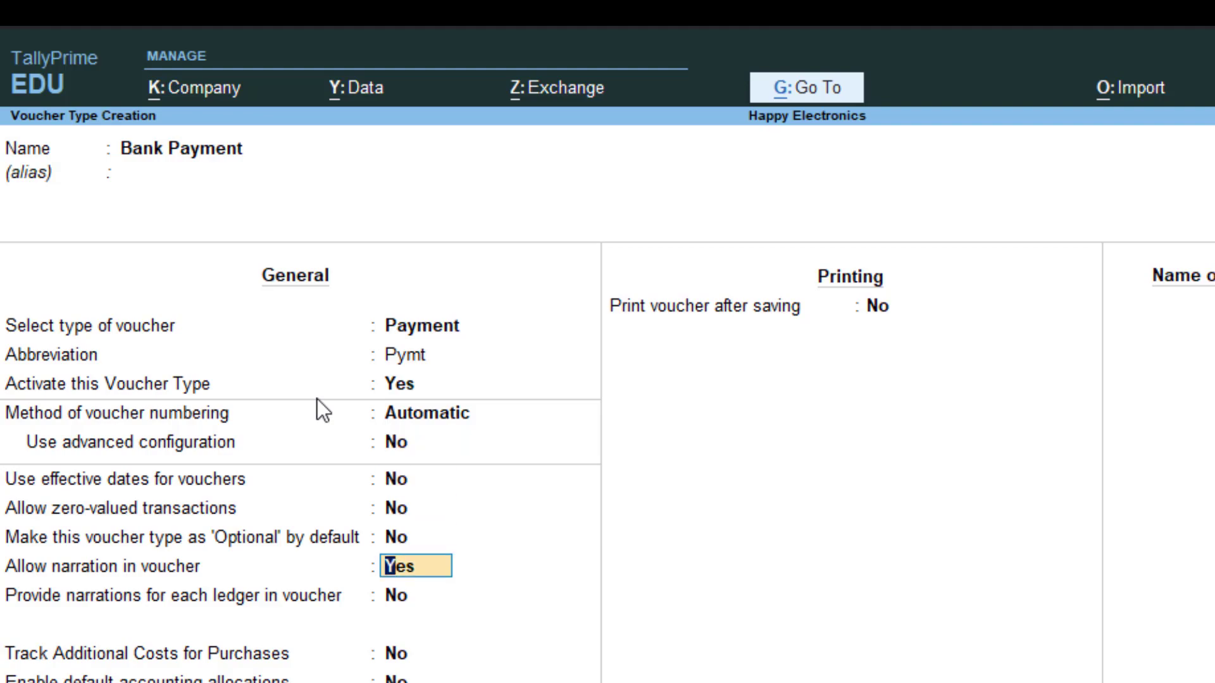
{"action": "key", "text": "Return"}
{"action": "key", "text": "Return"}
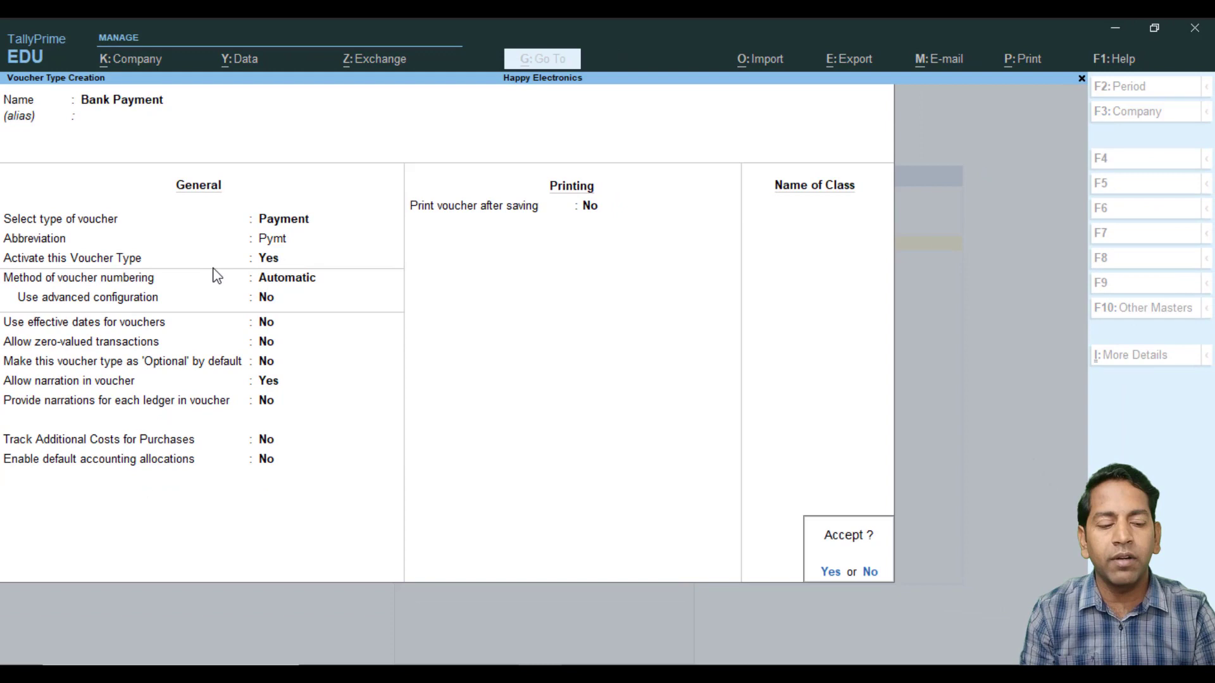
{"action": "key", "text": "Return"}
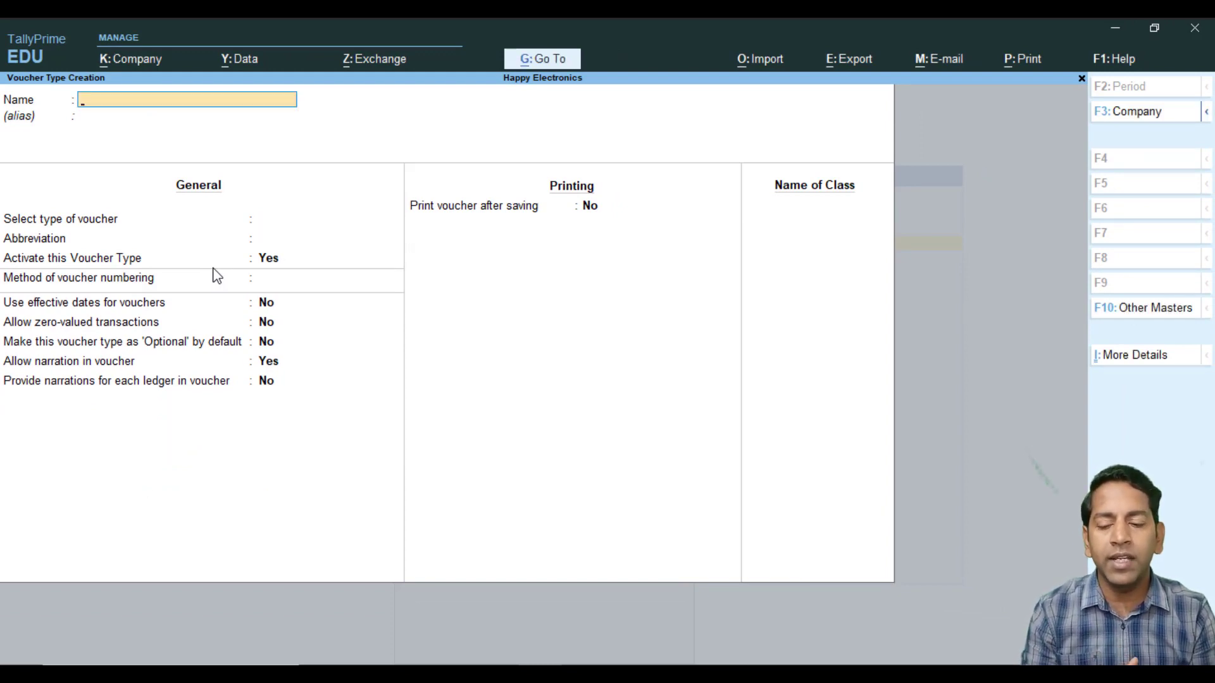
Step: Name another voucher type Bank Receipt, base it on Receipt, and keep the abbreviation Rcpt and its active status
{"action": "type", "text": "Bank Receip"}
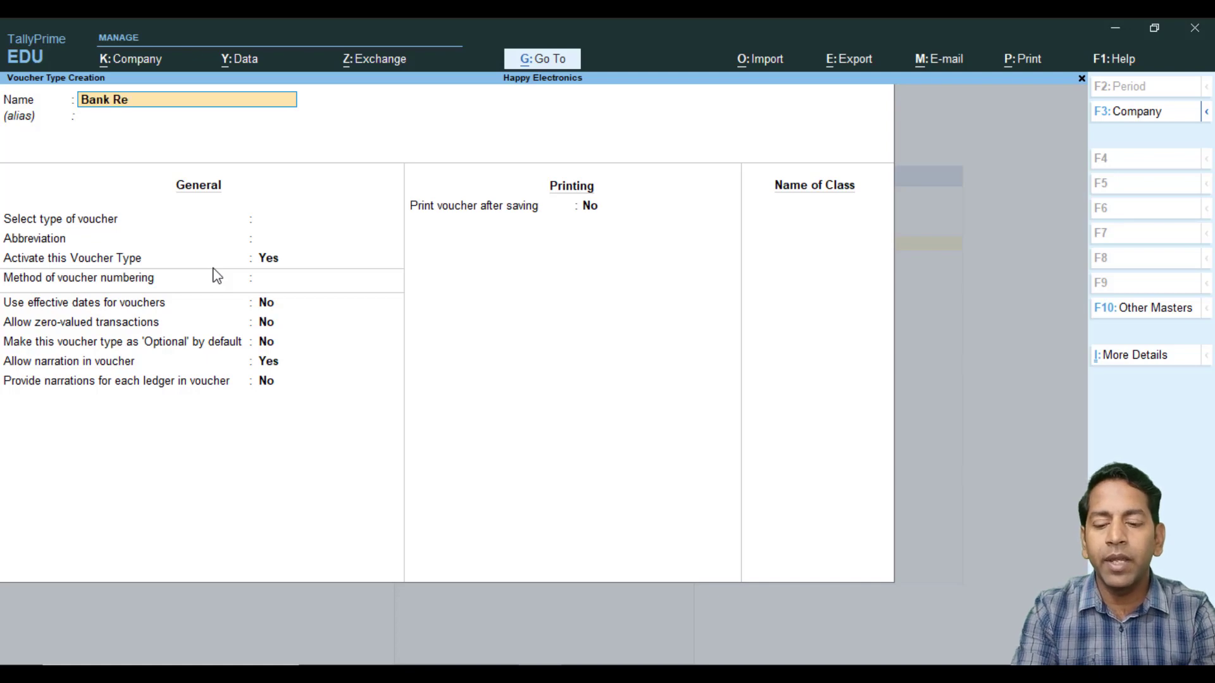
{"action": "type", "text": "t"}
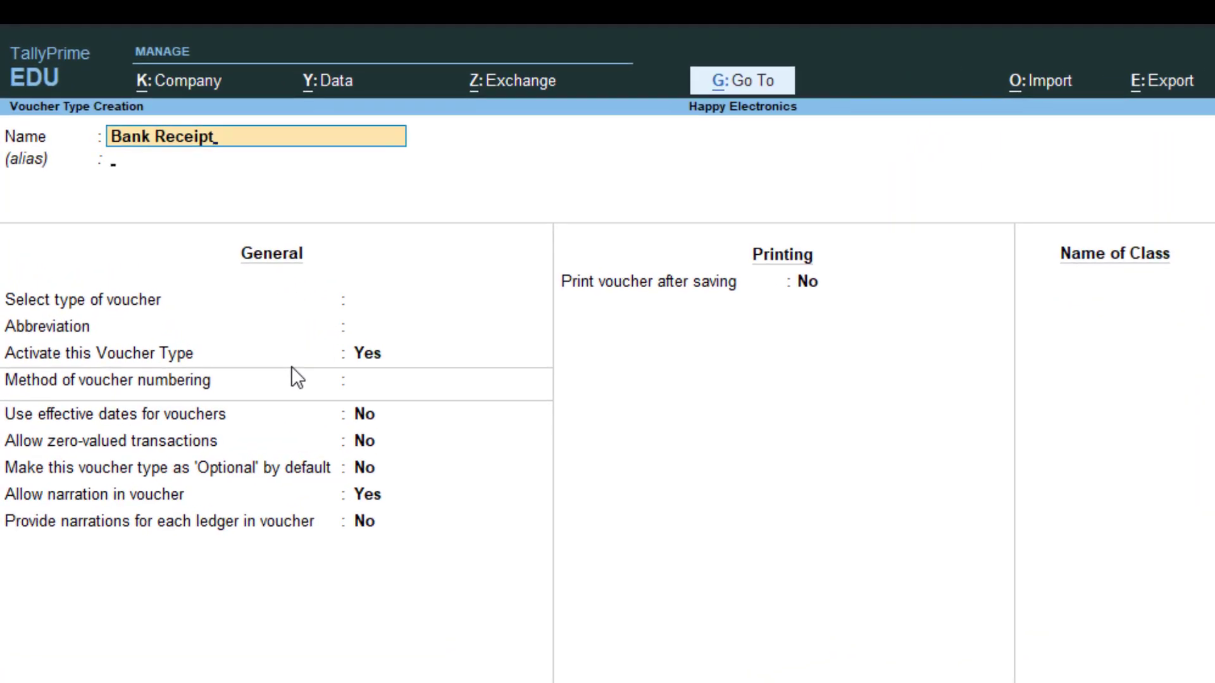
{"action": "key", "text": "Return"}
{"action": "key", "text": "Return"}
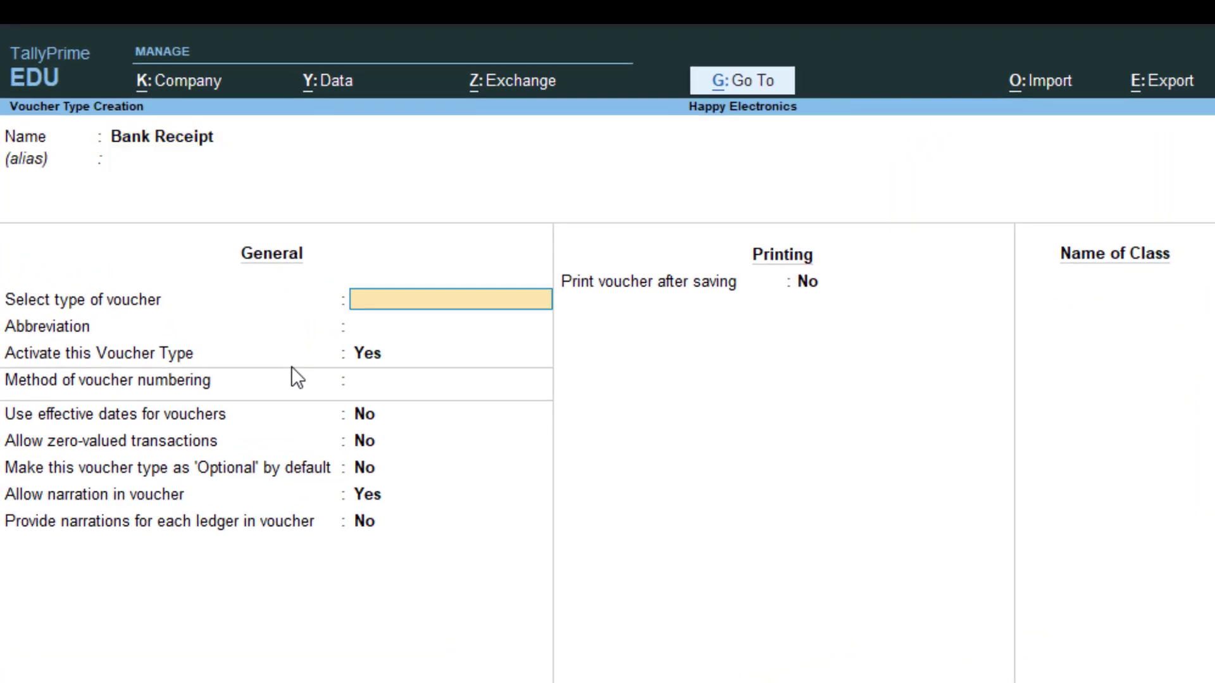
{"action": "key", "text": "Return"}
{"action": "key", "text": "BackSpace"}
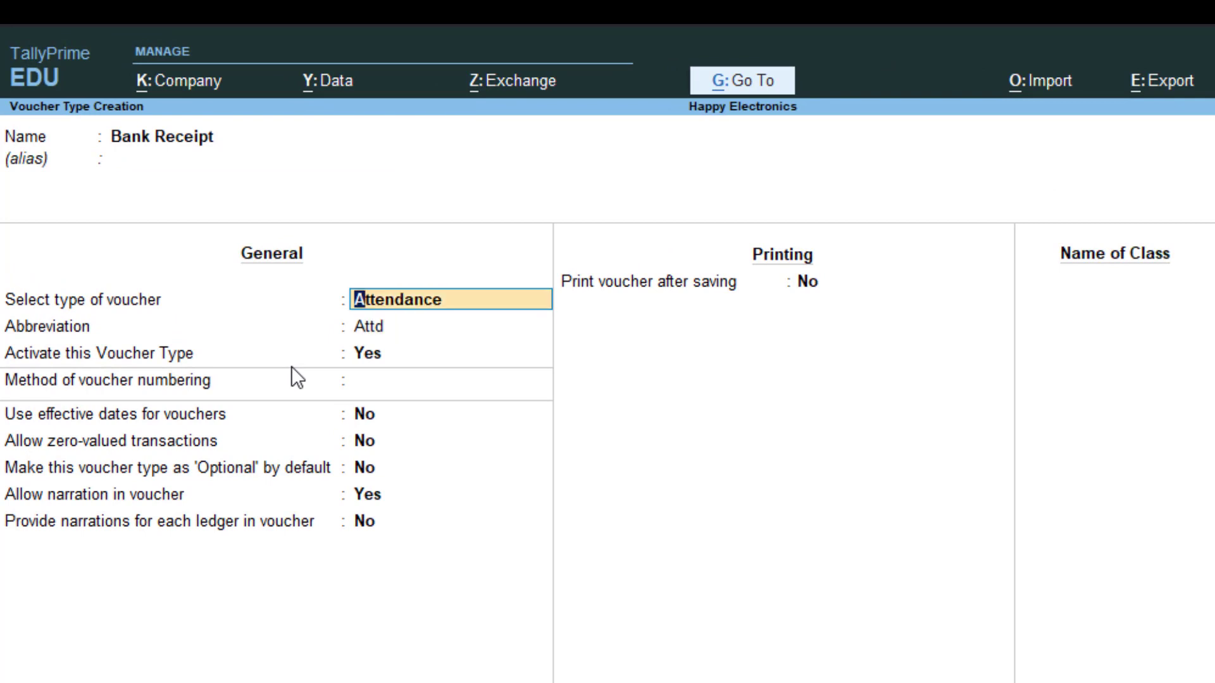
{"action": "type", "text": "Re"}
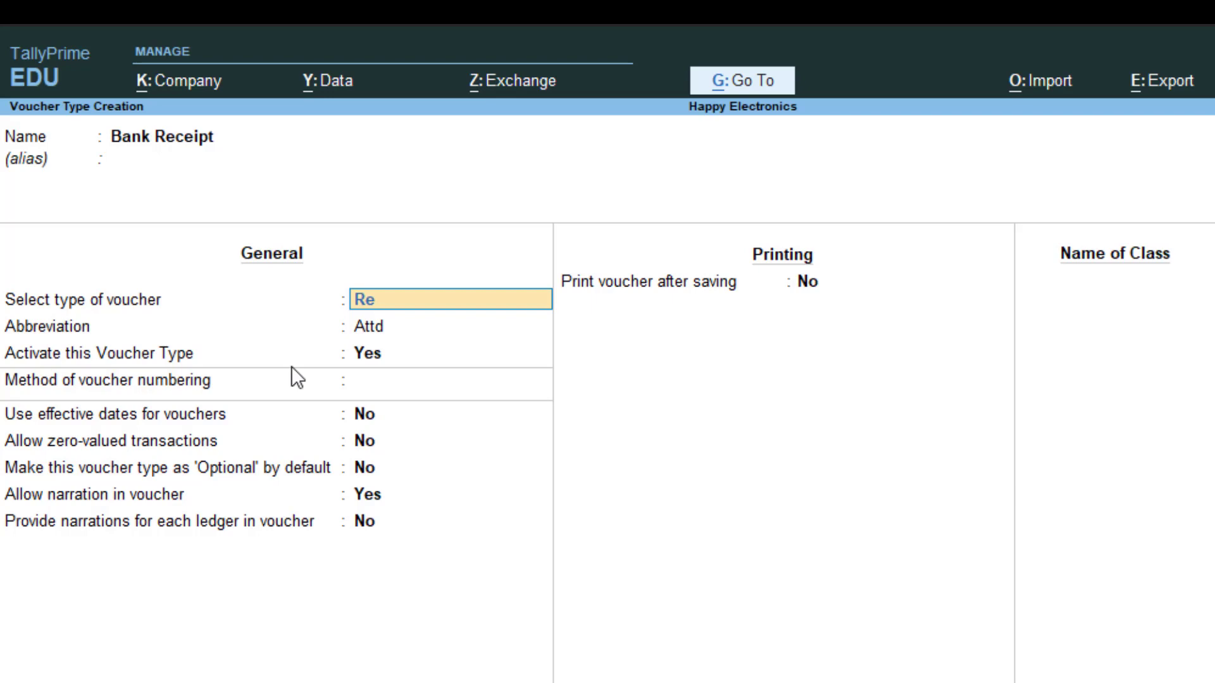
{"action": "key", "text": "Return"}
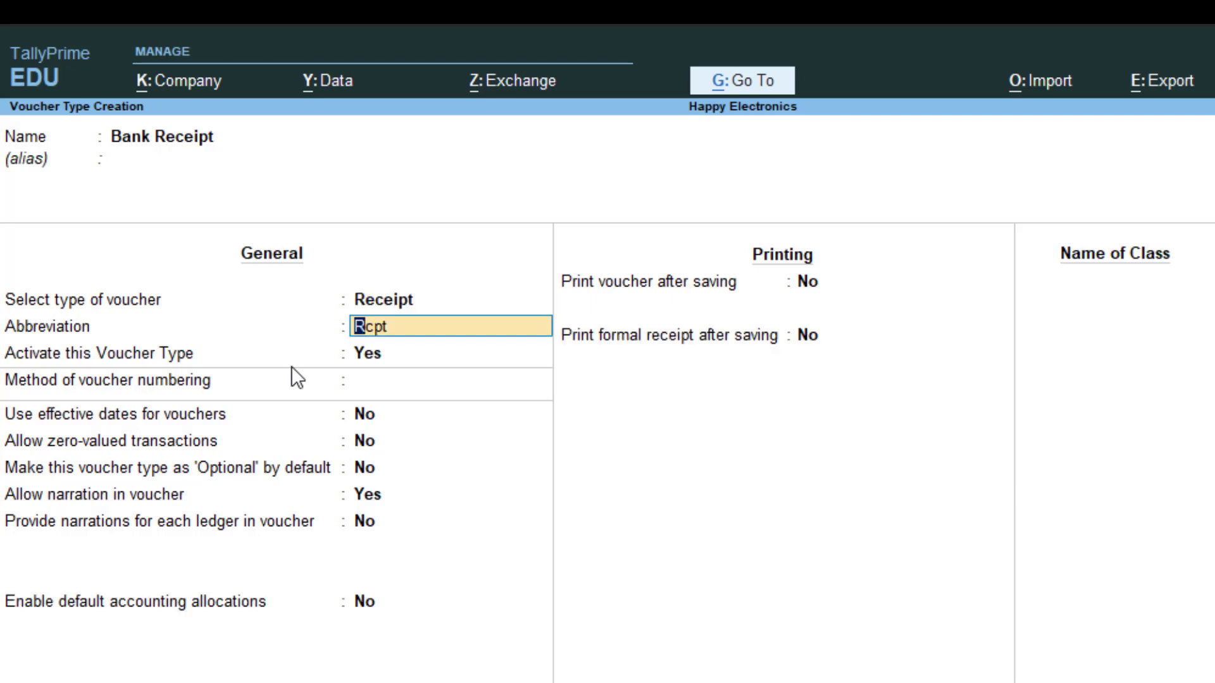
{"action": "key", "text": "Return"}
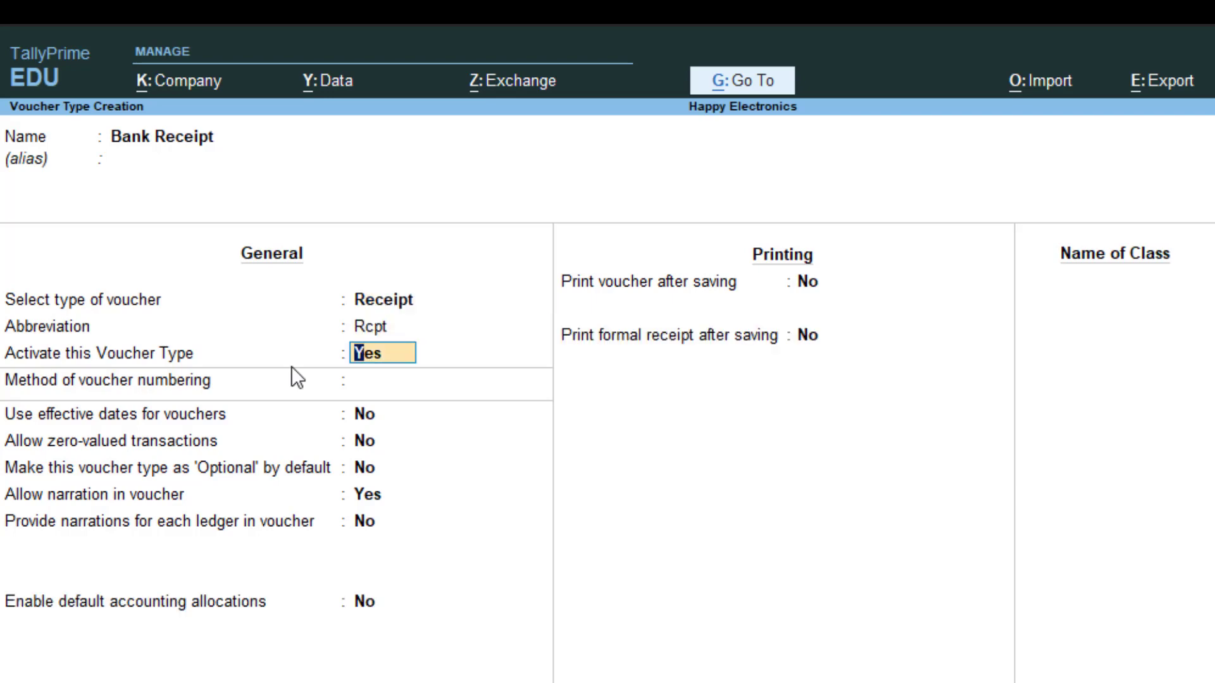
{"action": "key", "text": "Return"}
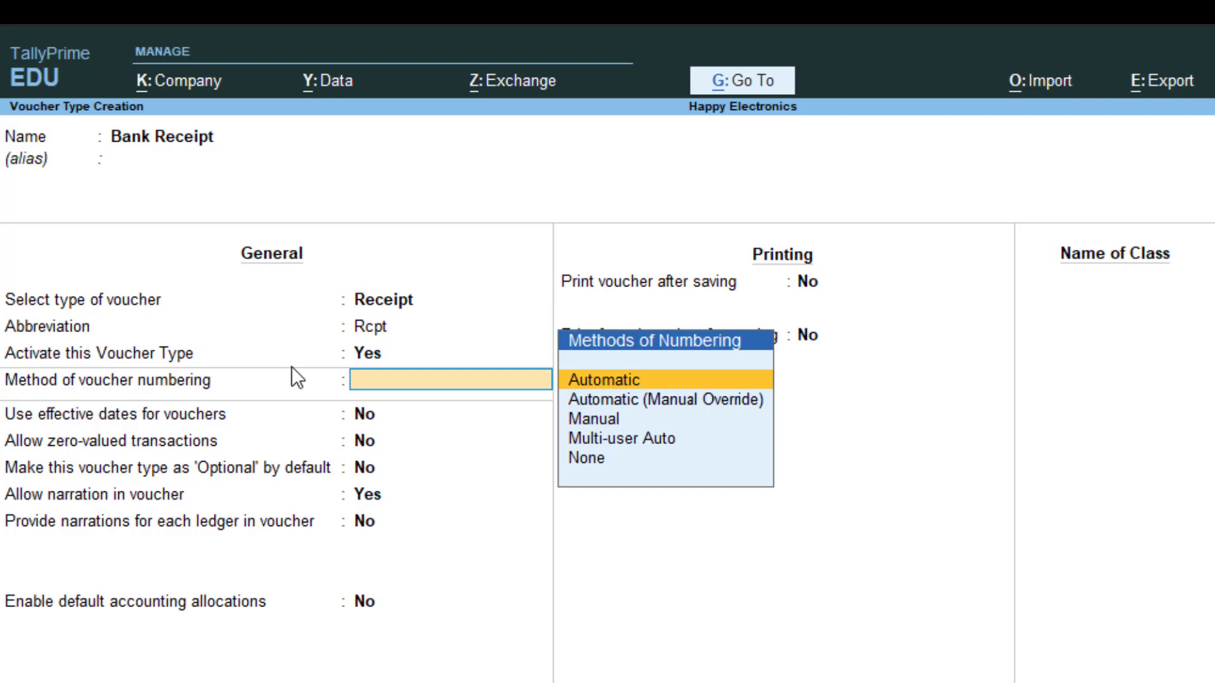
Step: Set the Bank Receipt voucher type's numbering to Automatic without advanced configuration and save it
{"action": "key", "text": "Return"}
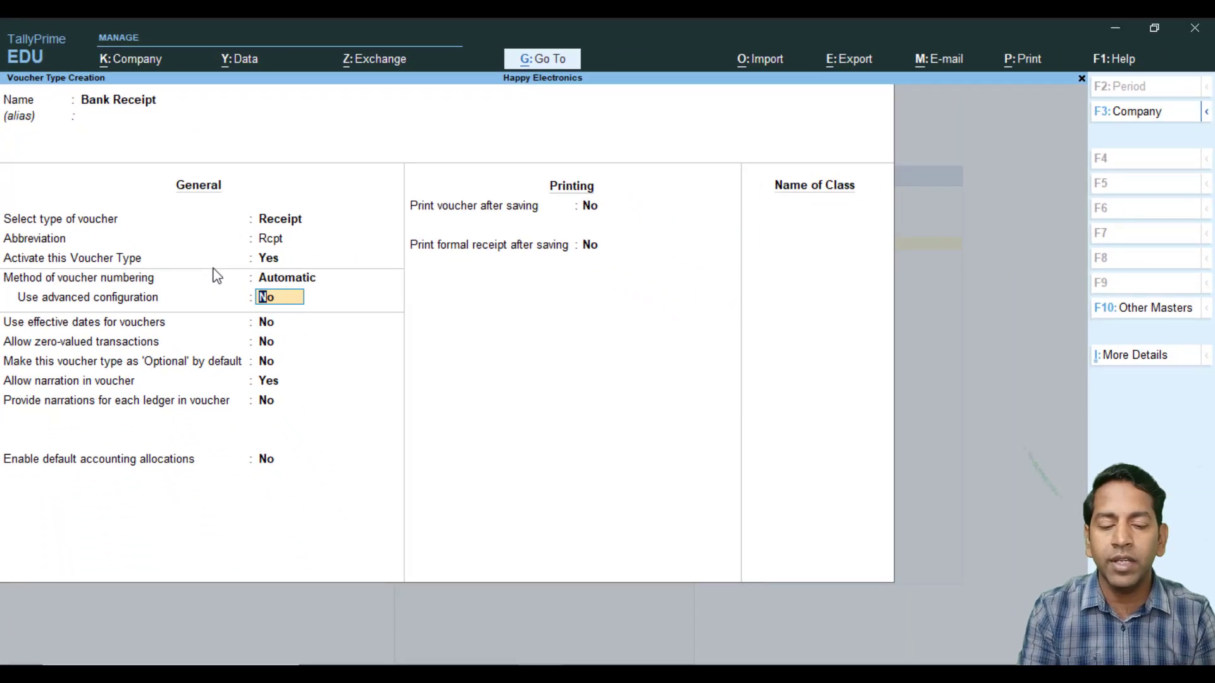
{"action": "key", "text": "Return"}
{"action": "key", "text": "ctrl+a"}
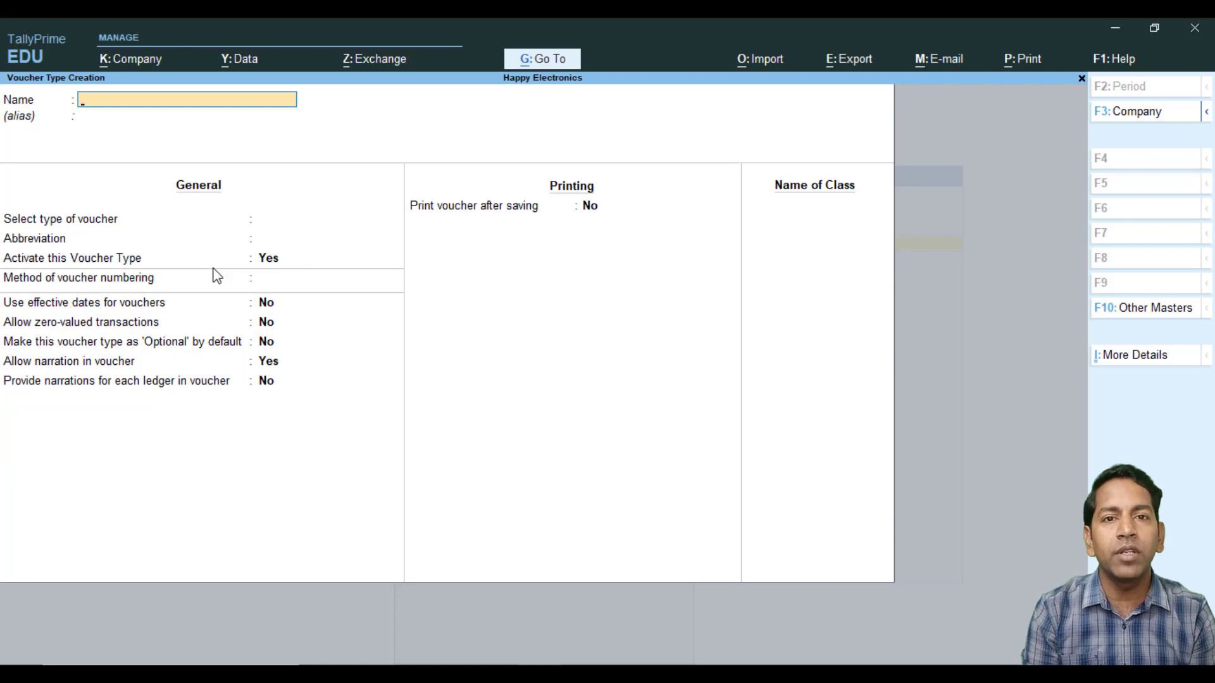
Step: Leave voucher type creation, open voucher entry from the Gateway of Tally, and start a Bank Receipt voucher
{"action": "key", "text": "Escape"}
{"action": "key", "text": "Escape"}
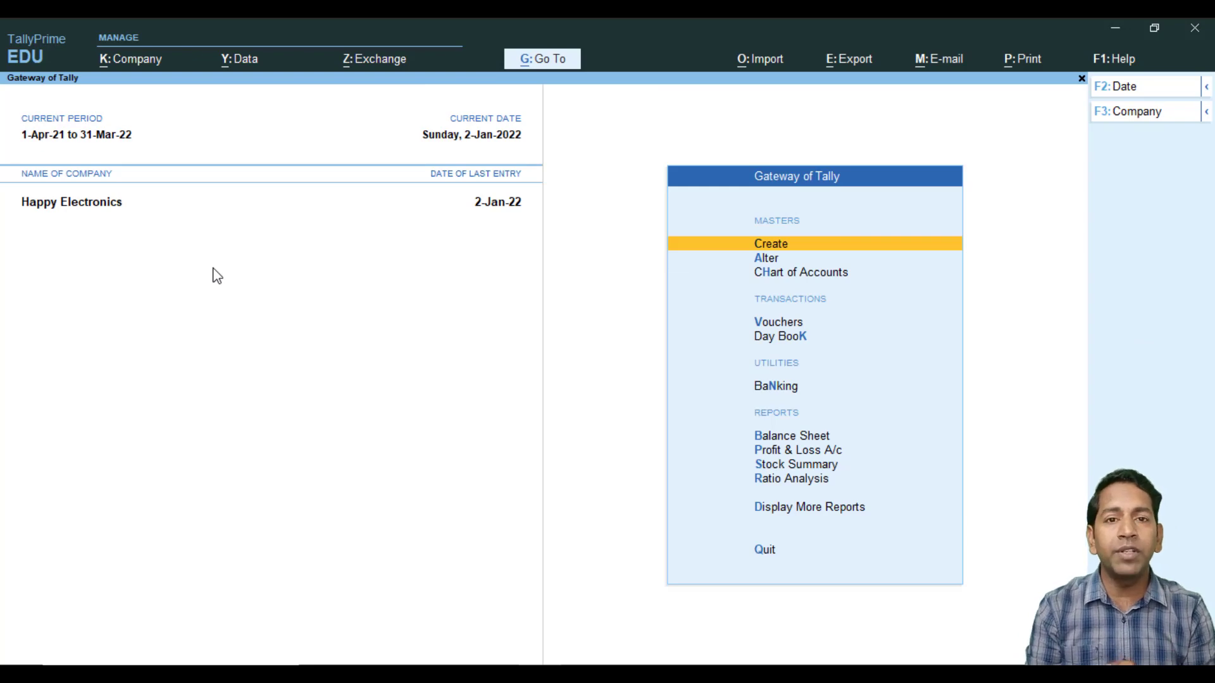
{"action": "key", "text": "Down"}
{"action": "key", "text": "Down"}
{"action": "key", "text": "Down"}
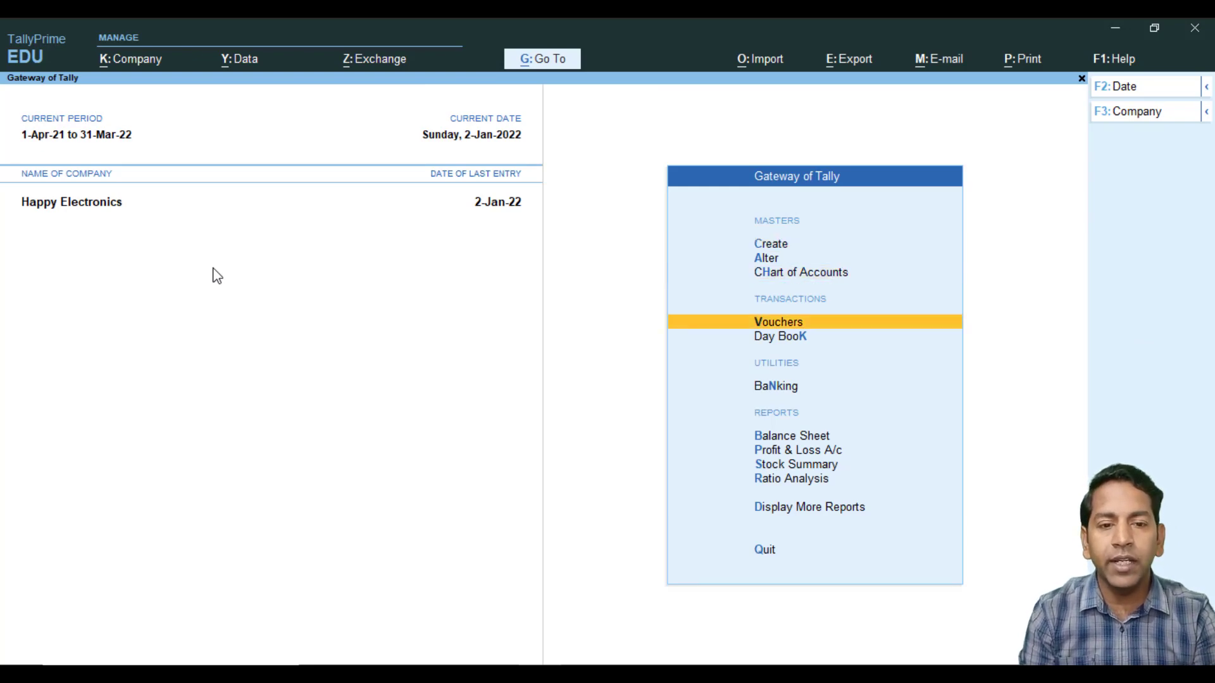
{"action": "key", "text": "Return"}
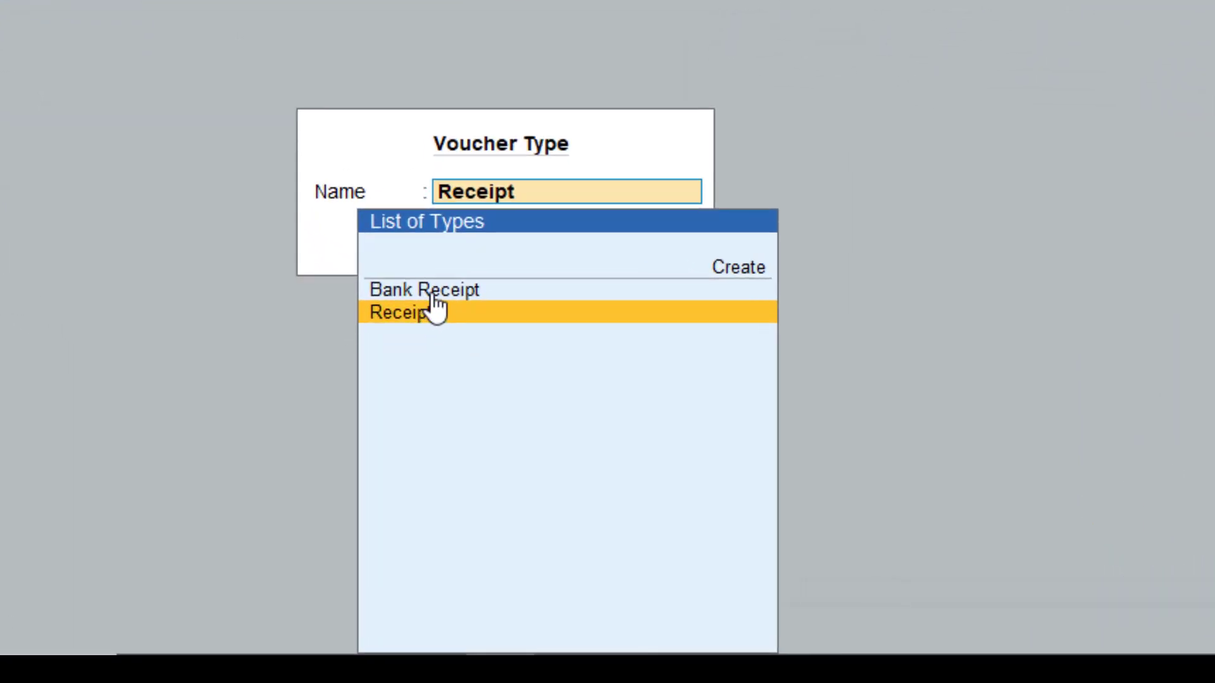
{"action": "left_click", "coordinate": [432, 294]}
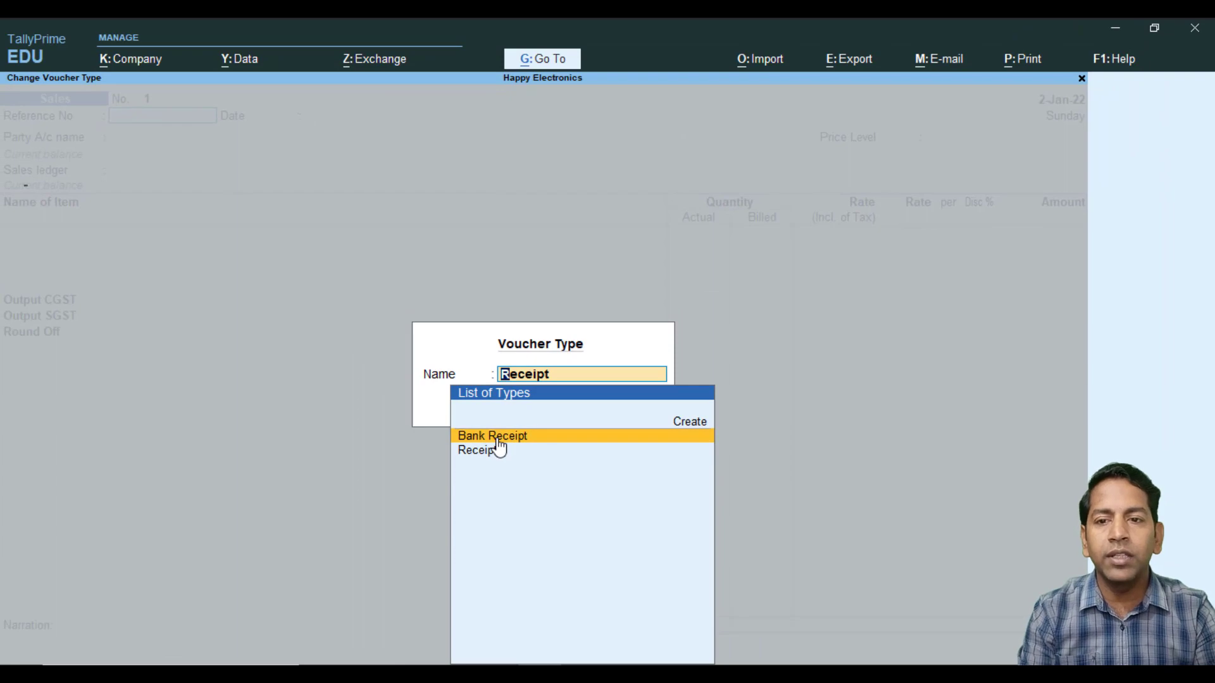
{"action": "left_click", "coordinate": [499, 439]}
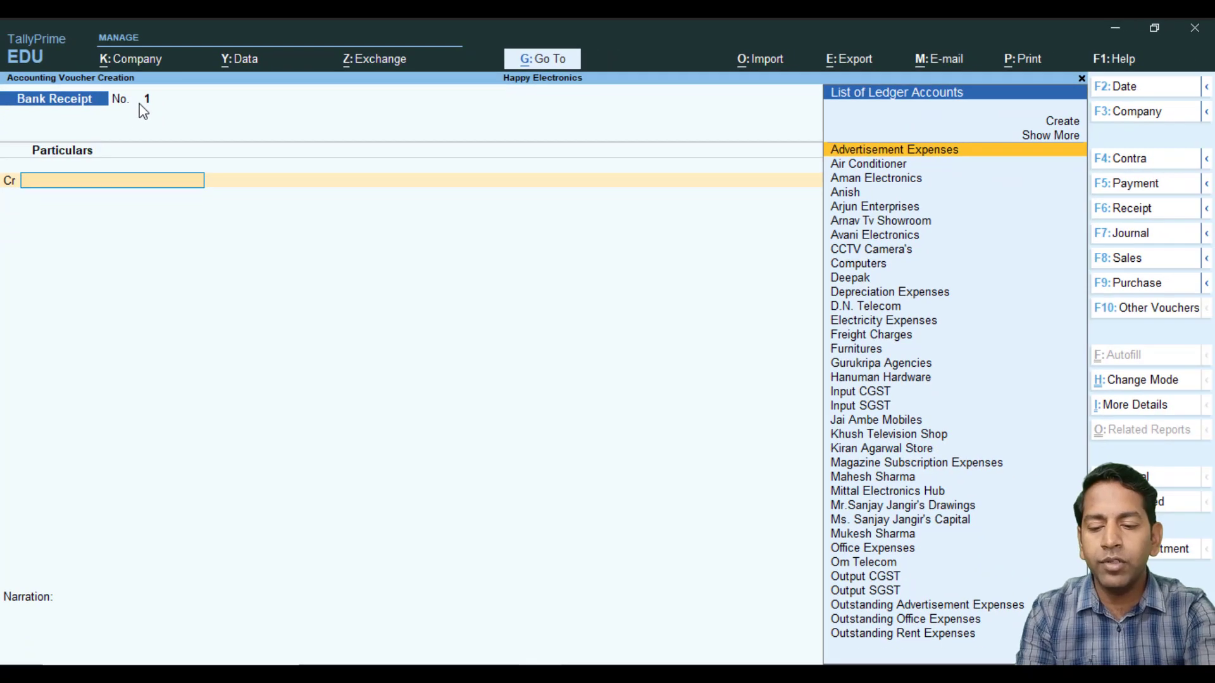
Step: Switch the voucher entry to the Bank Payment type
{"action": "key", "text": "F5"}
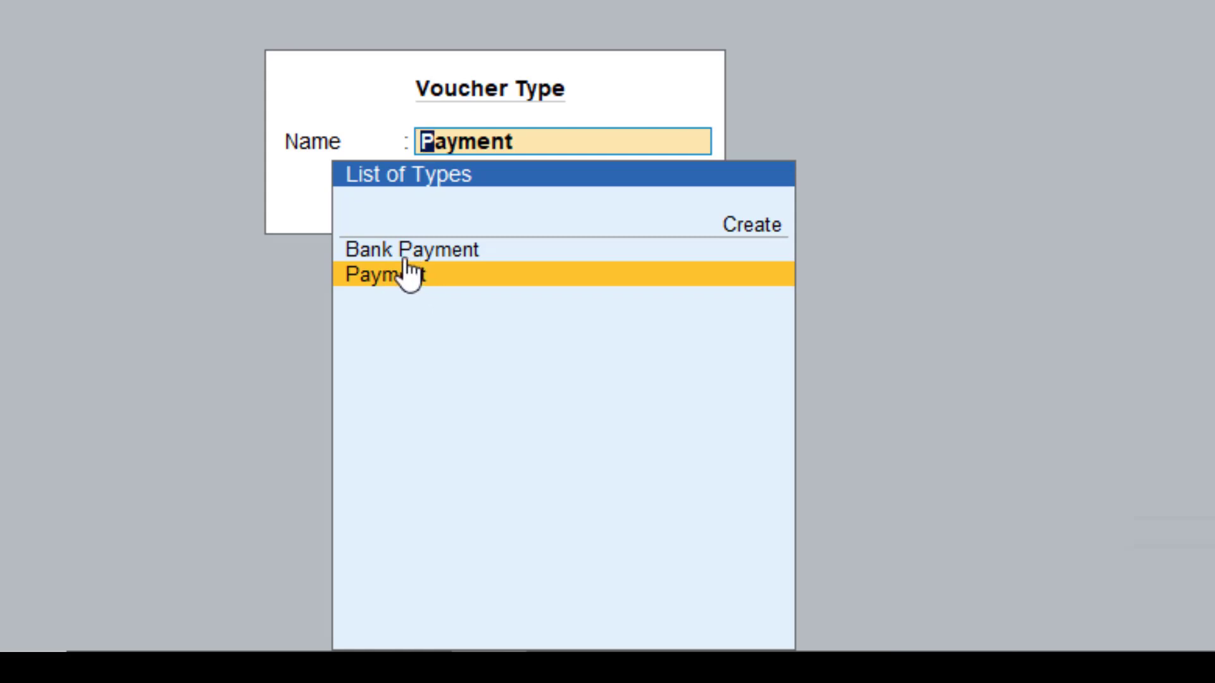
{"action": "key", "text": "Up"}
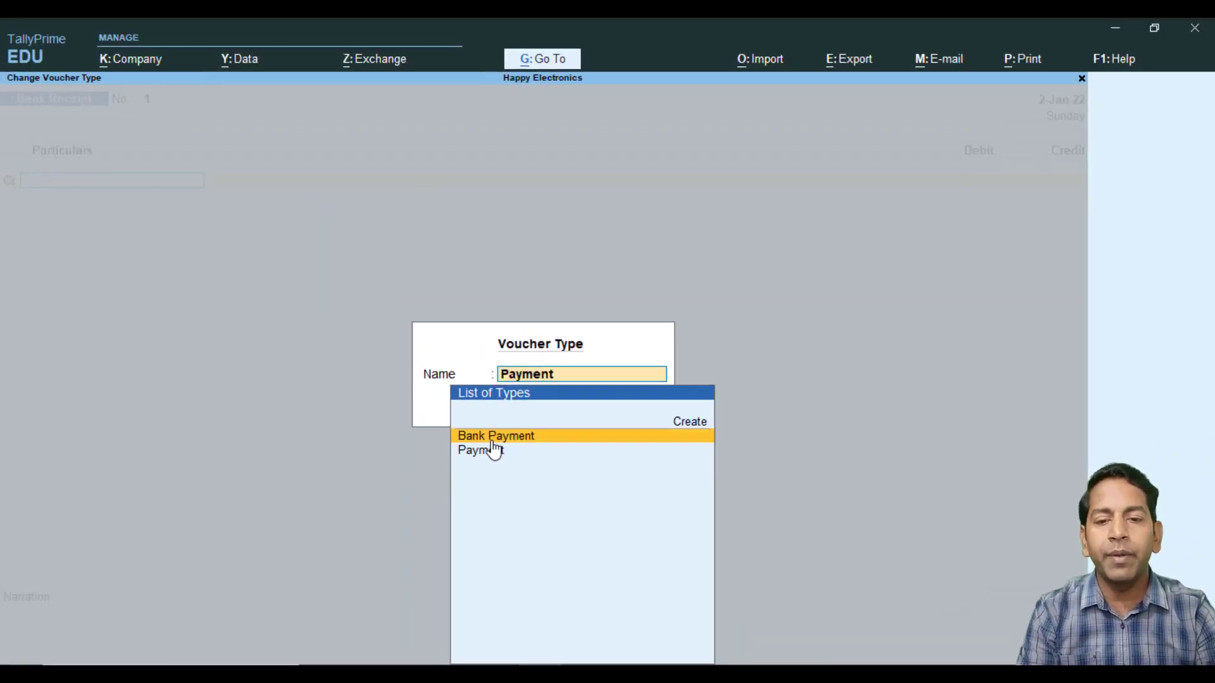
{"action": "key", "text": "Return"}
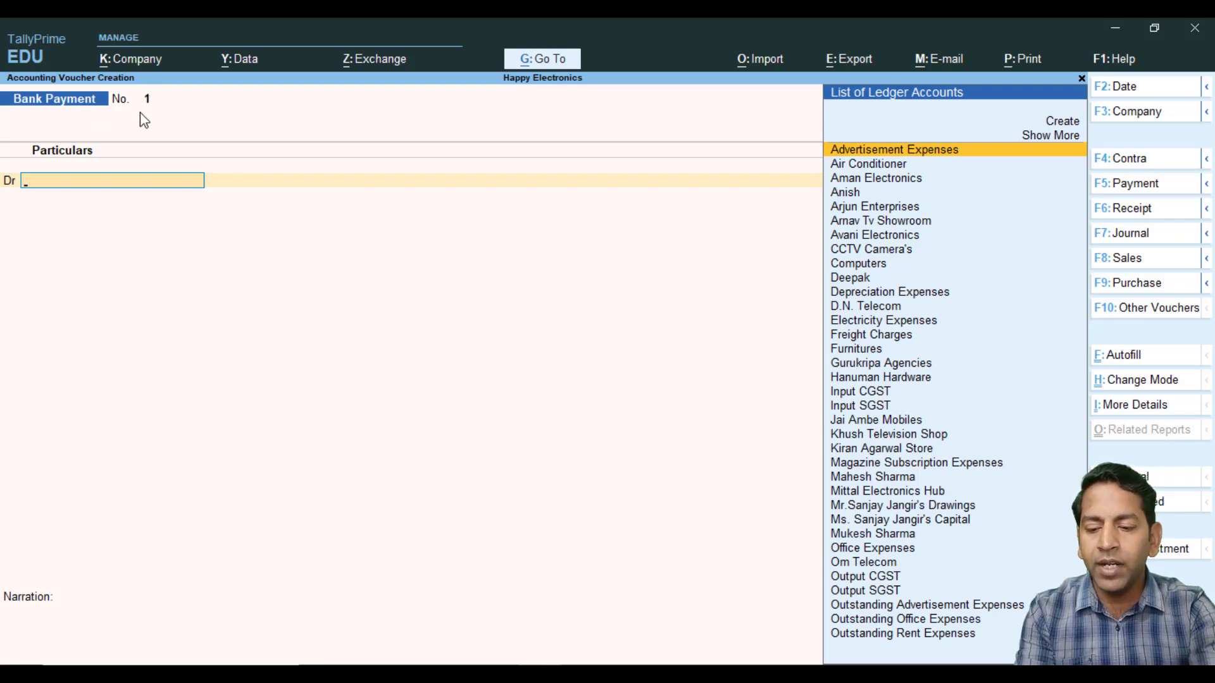
Step: Switch the voucher entry to Contra and dismiss the handwriting input window
{"action": "key", "text": "F4"}
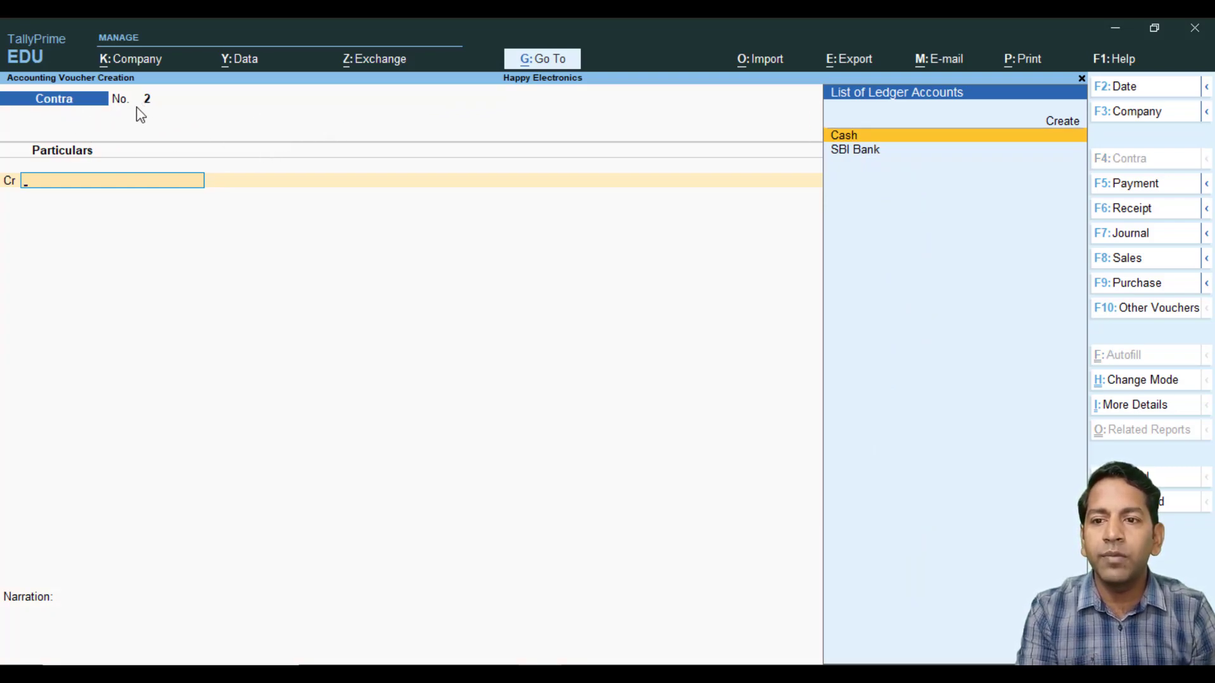
{"action": "left_click", "coordinate": [959, 516]}
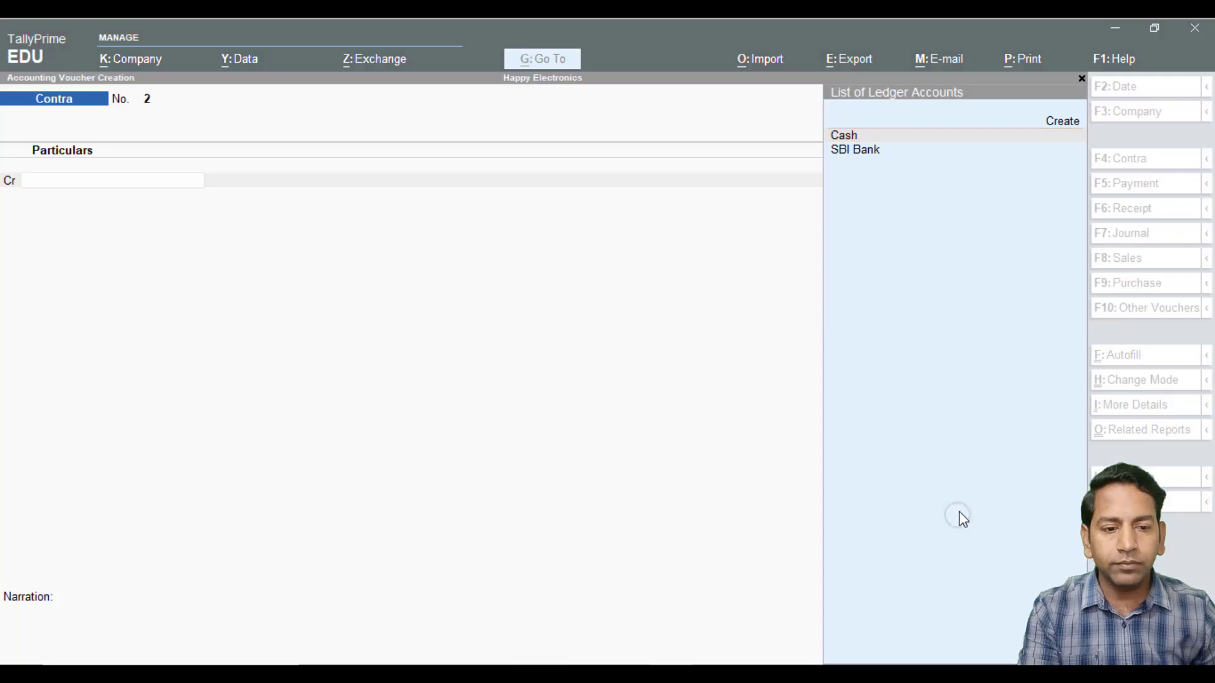
{"action": "left_click", "coordinate": [569, 269]}
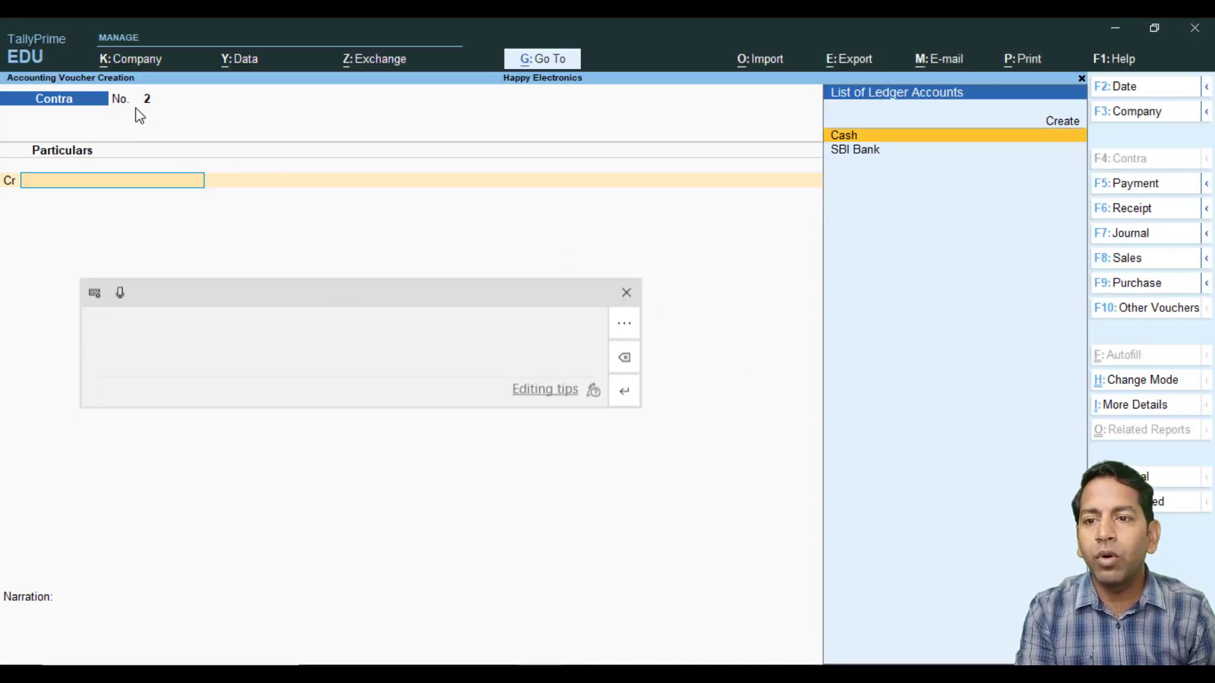
{"action": "left_click", "coordinate": [627, 258]}
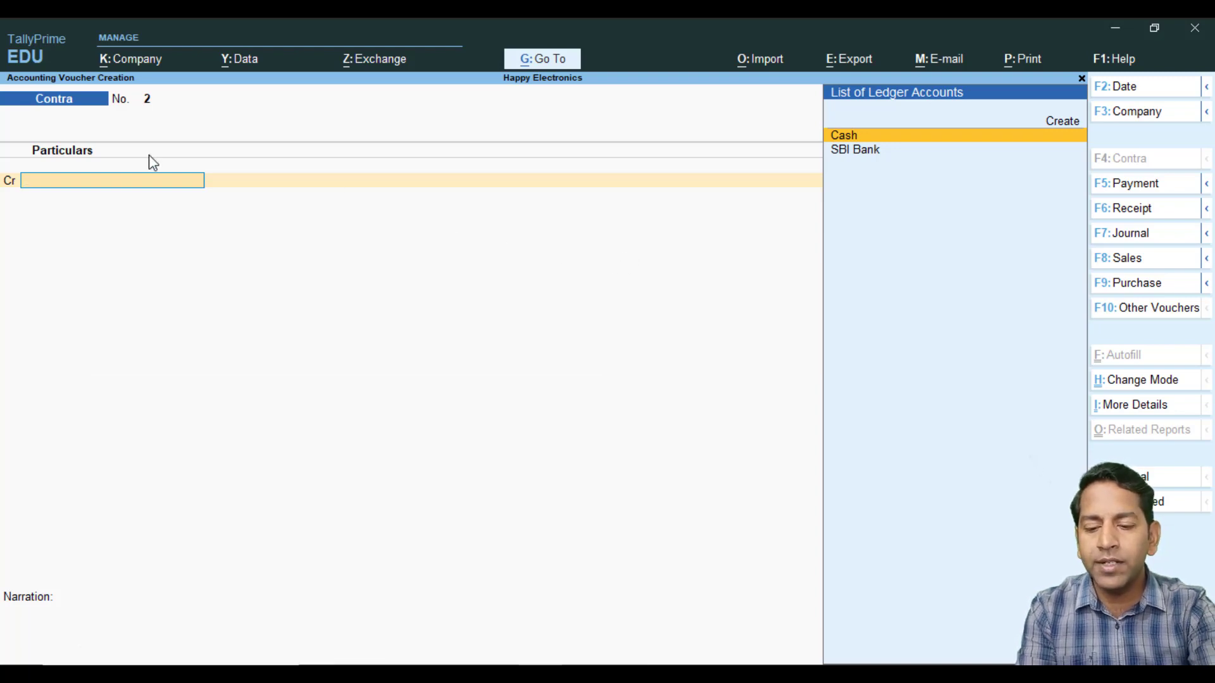
Step: Switch the voucher entry through Journal and Sales to Bank Payment to check each type's voucher number
{"action": "key", "text": "F7"}
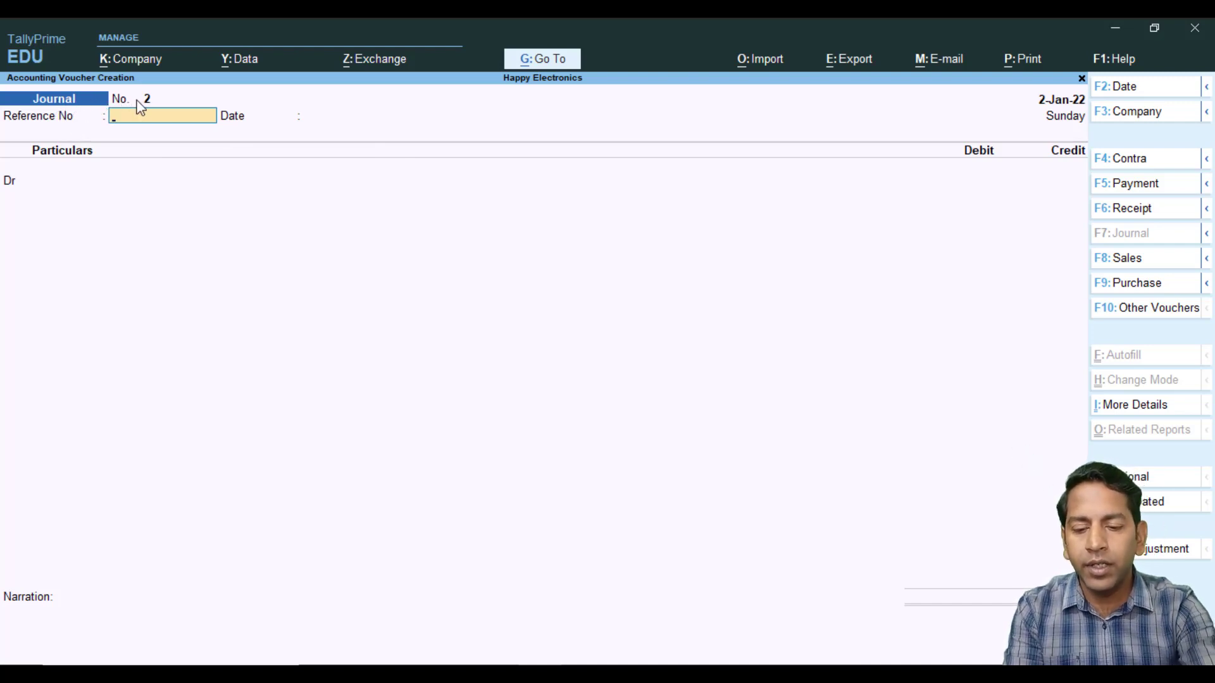
{"action": "key", "text": "F8"}
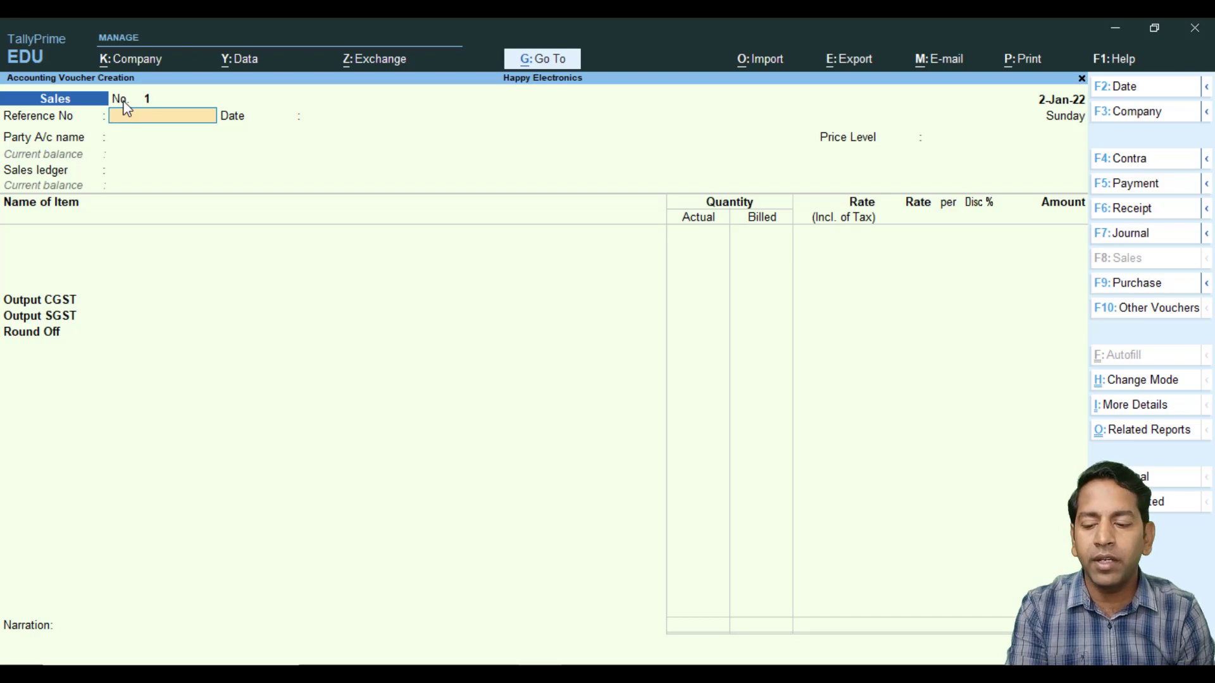
{"action": "key", "text": "F5"}
{"action": "key", "text": "Up"}
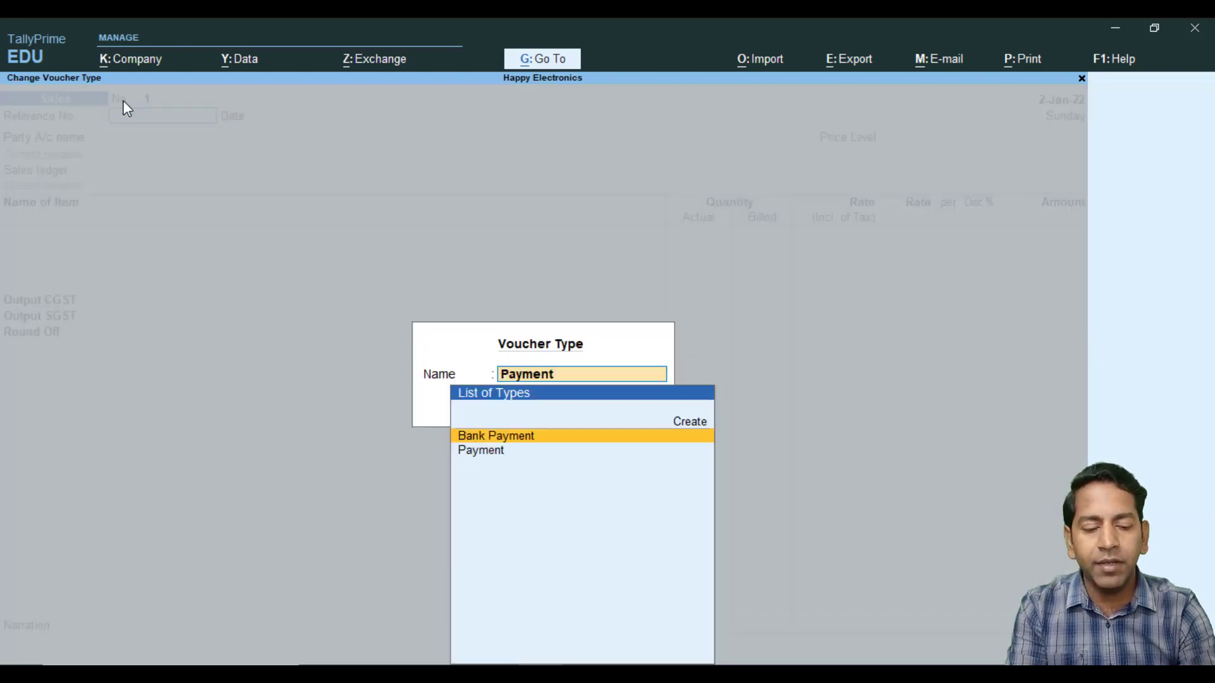
{"action": "key", "text": "Return"}
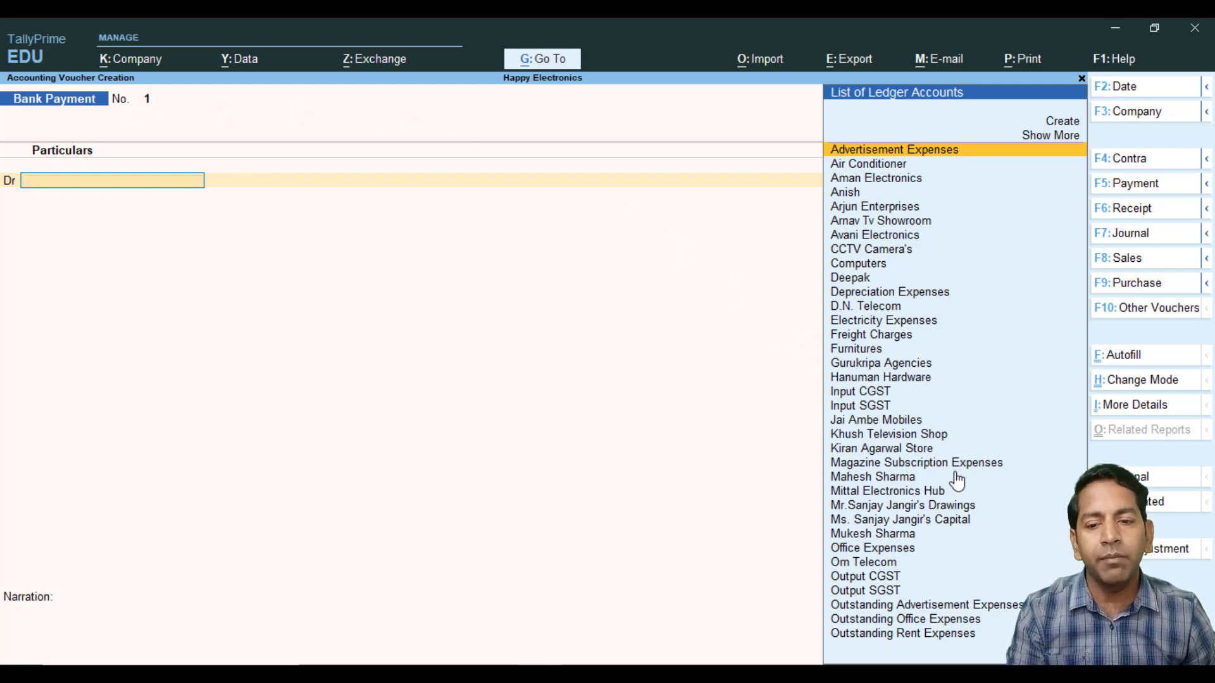
Step: Switch to the blank whiteboard and handwrite an underlined "Voucher No." heading
{"action": "key", "text": "Escape"}
{"action": "key", "text": "Escape"}
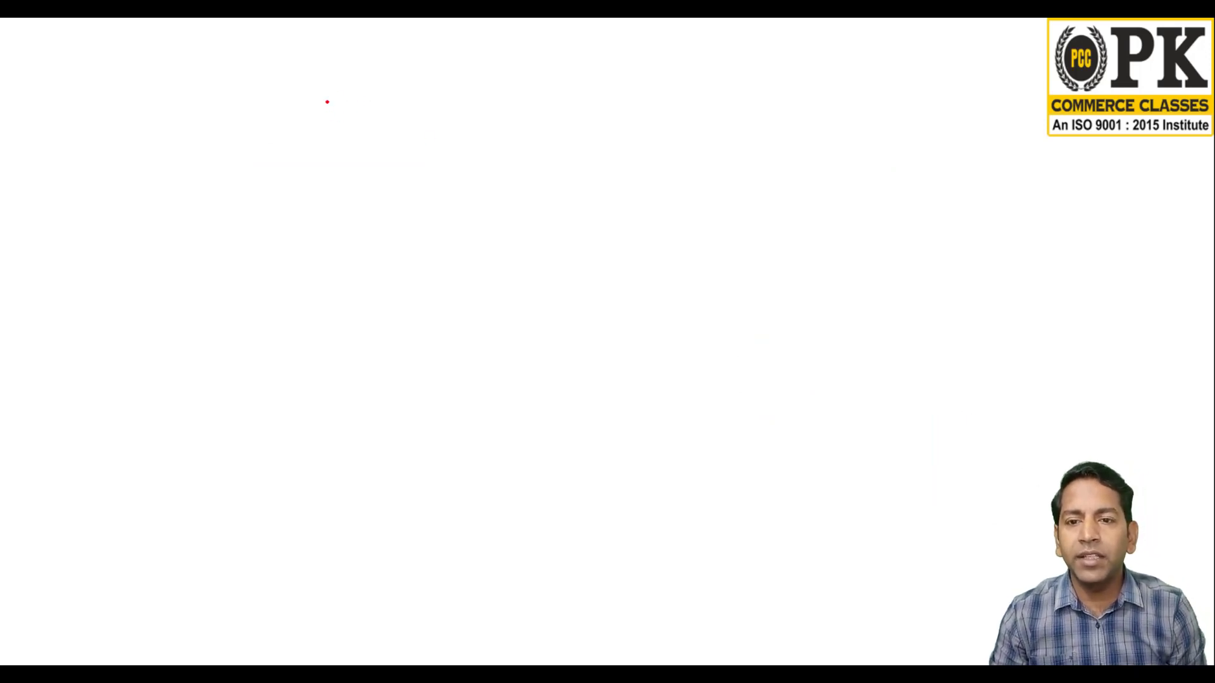
{"action": "mouse_move", "coordinate": [327, 102]}
{"action": "left_mouse_down"}
{"action": "mouse_move", "coordinate": [435, 105]}
{"action": "mouse_move", "coordinate": [460, 93]}
{"action": "mouse_move", "coordinate": [504, 106]}
{"action": "mouse_move", "coordinate": [516, 94]}
{"action": "left_mouse_up"}
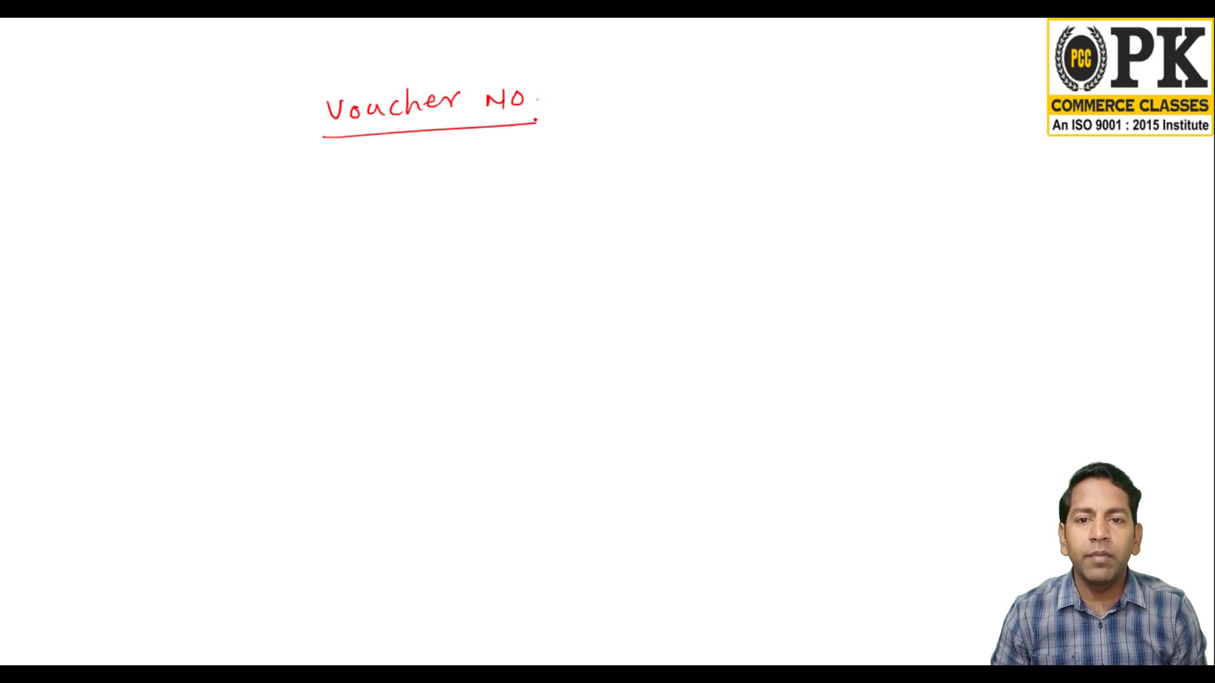
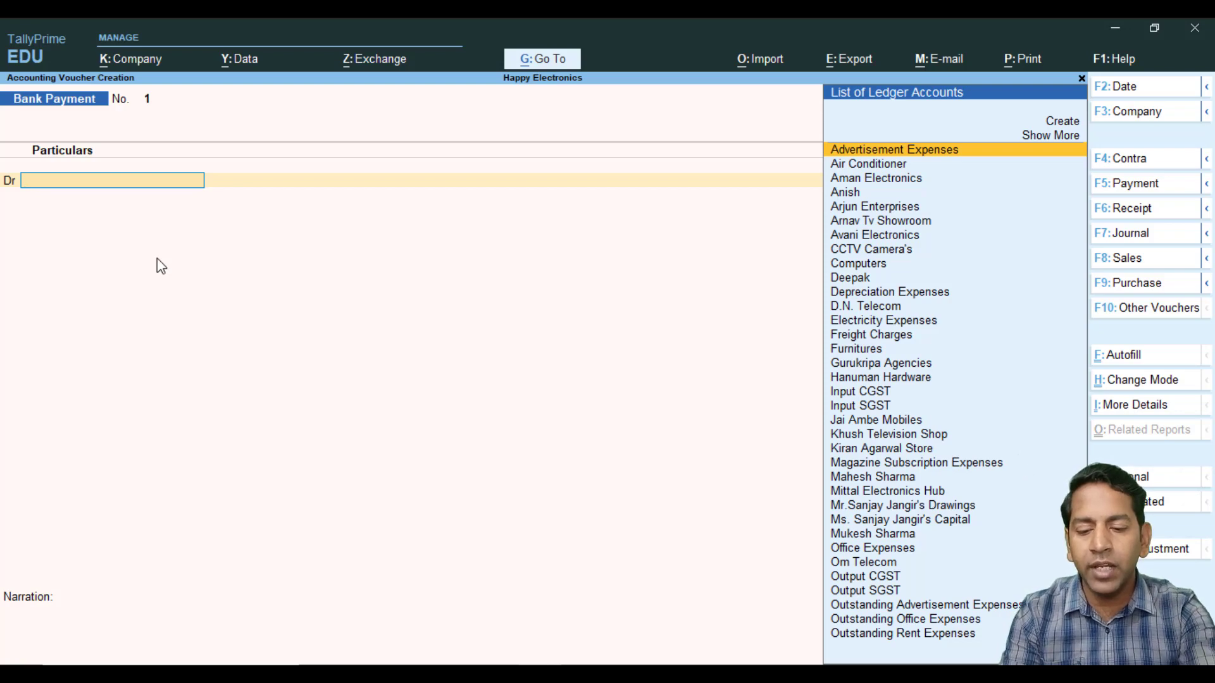
Step: Switch the voucher entry to Bank Receipt to check its number and return to the Gateway of Tally
{"action": "key", "text": "F6"}
{"action": "key", "text": "Up"}
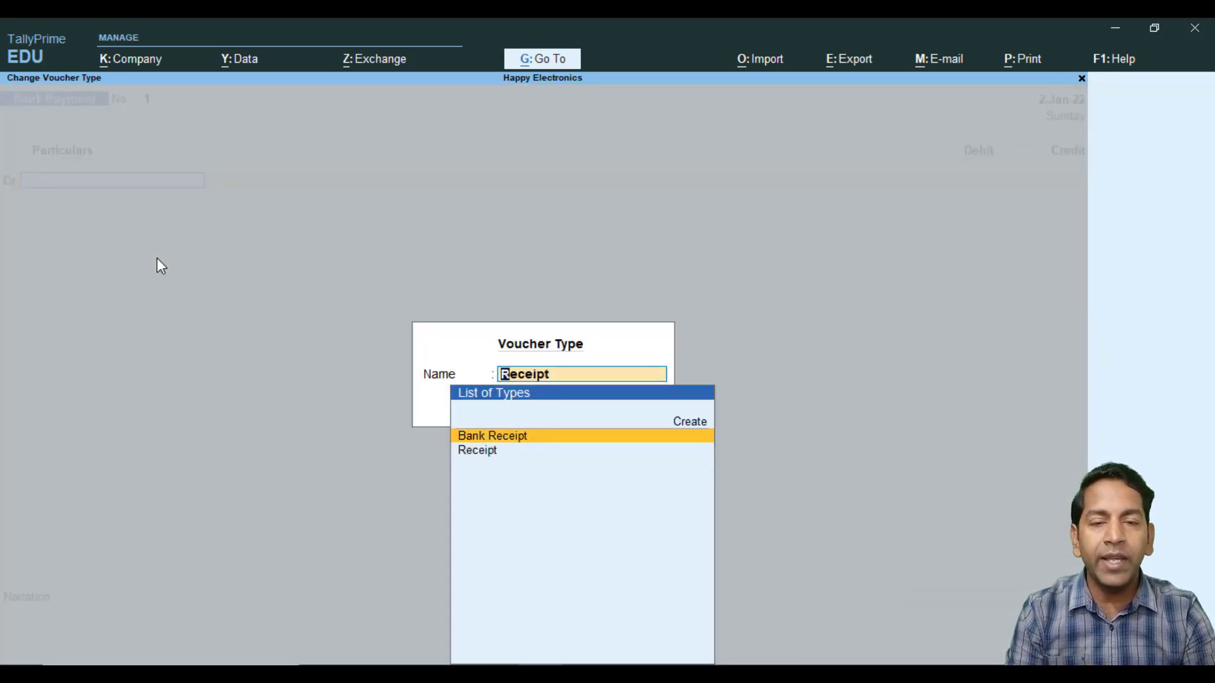
{"action": "key", "text": "Return"}
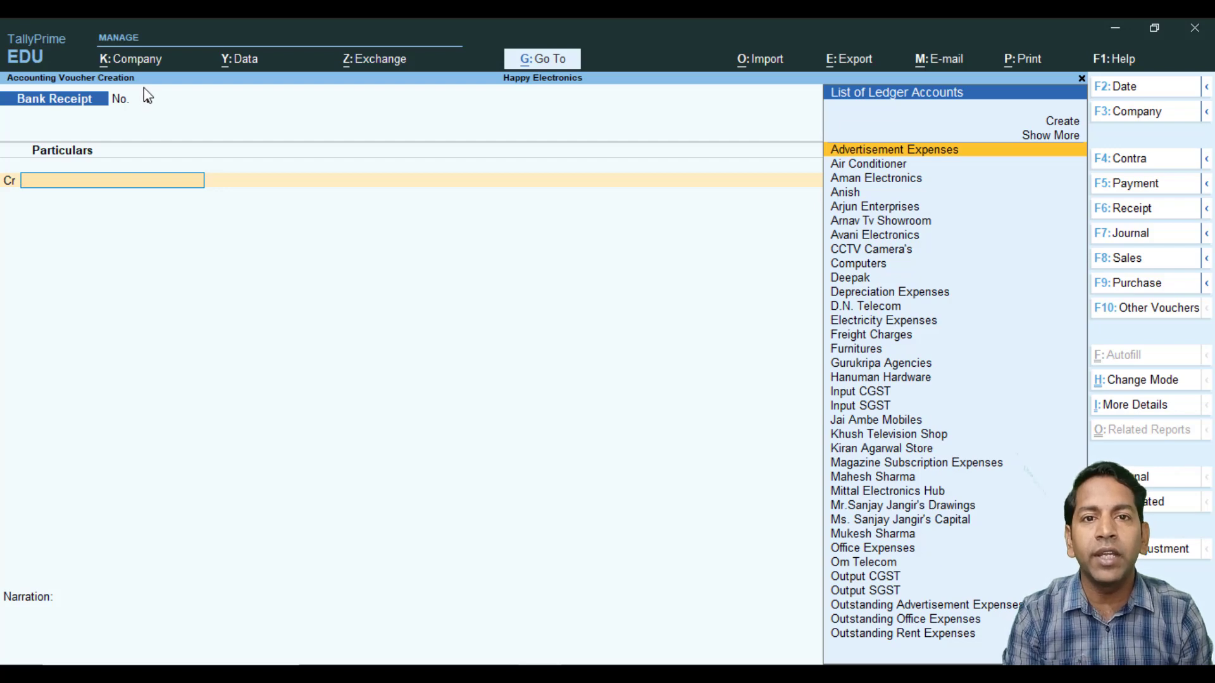
{"action": "key", "text": "Escape"}
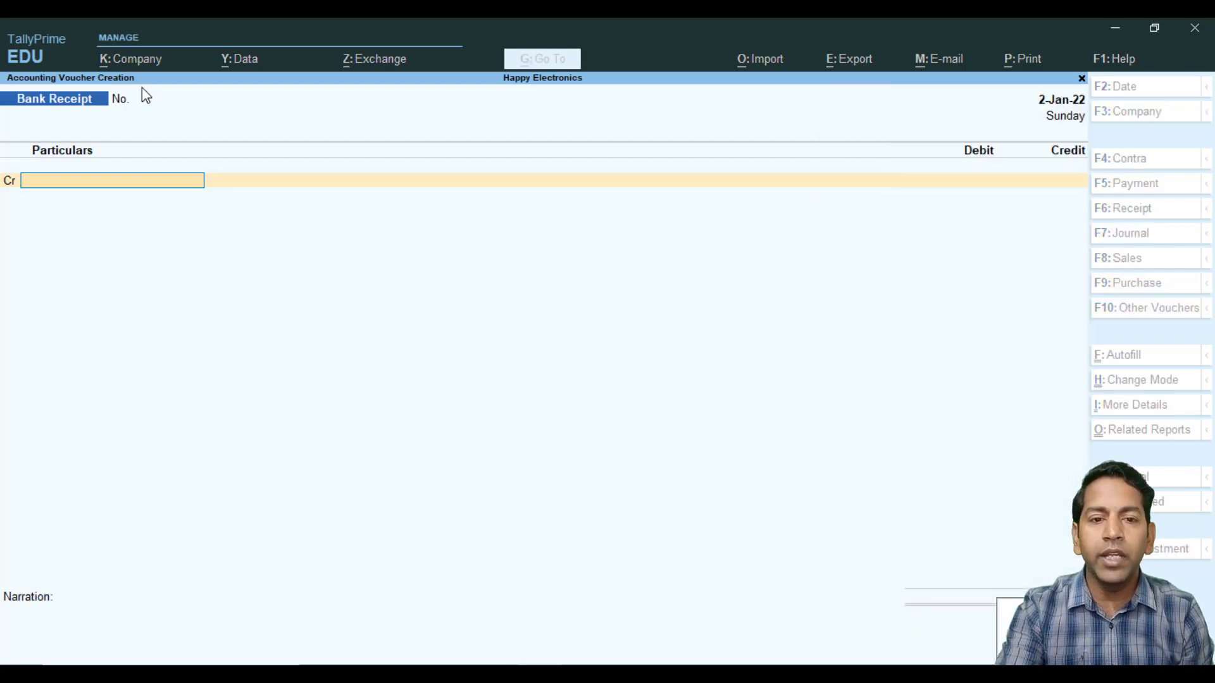
{"action": "key", "text": "Escape"}
{"action": "key", "text": "Escape"}
{"action": "key", "text": "Escape"}
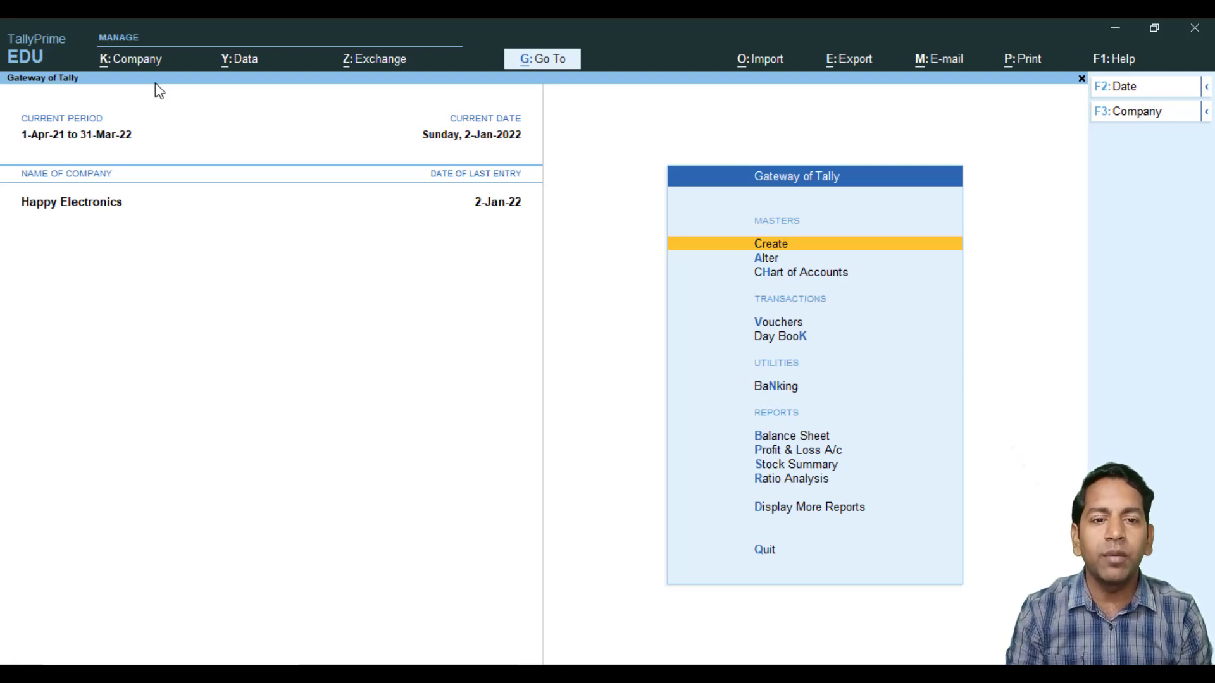
Step: Open the Bank Payment voucher type for alteration from the Gateway of Tally
{"action": "key", "text": "Down"}
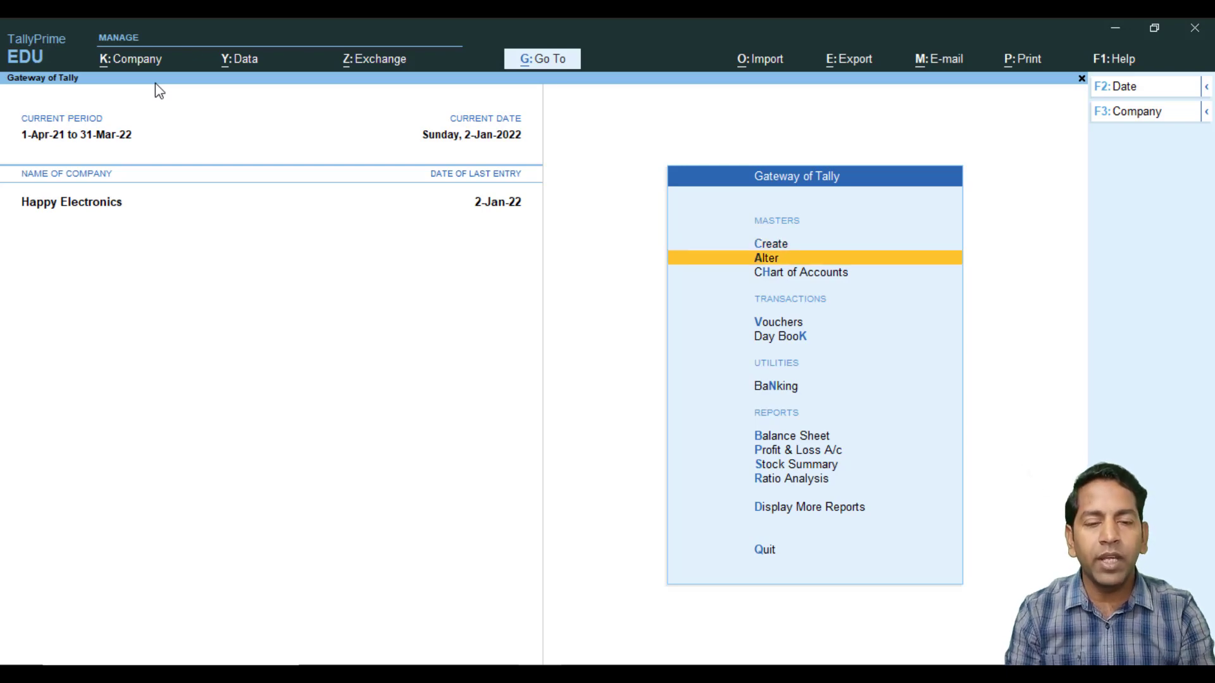
{"action": "key", "text": "Return"}
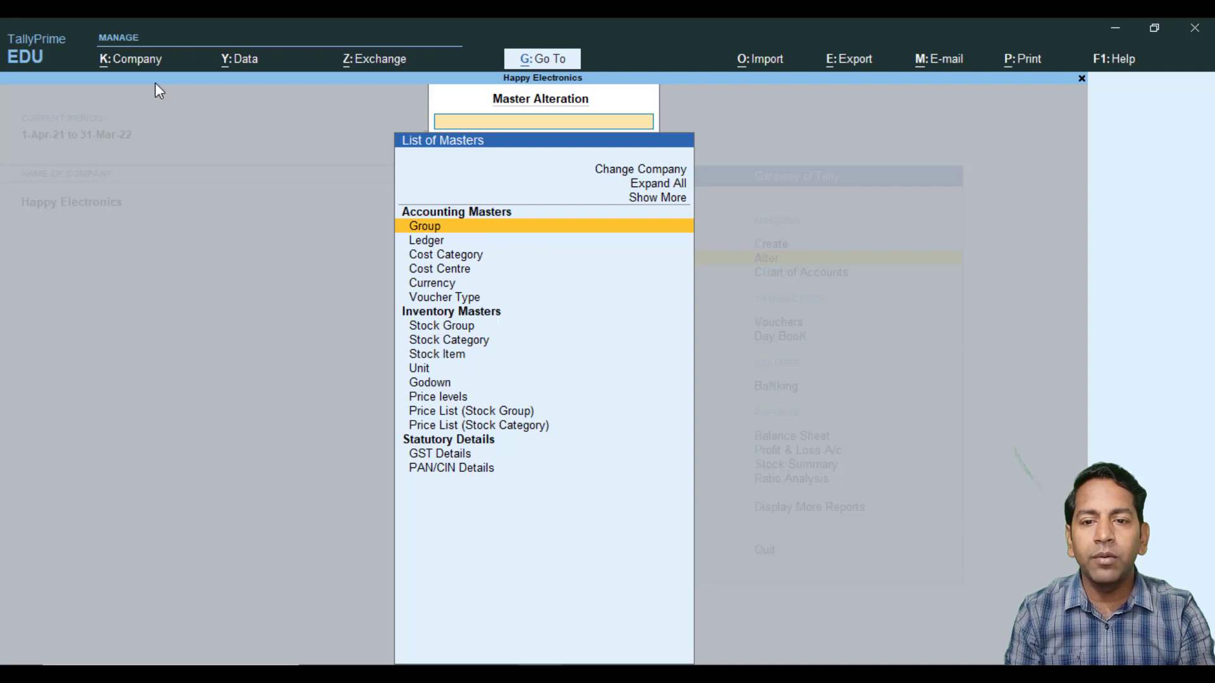
{"action": "key", "text": "Down"}
{"action": "key", "text": "Down"}
{"action": "key", "text": "Down"}
{"action": "key", "text": "Down"}
{"action": "key", "text": "Down"}
{"action": "key", "text": "Return"}
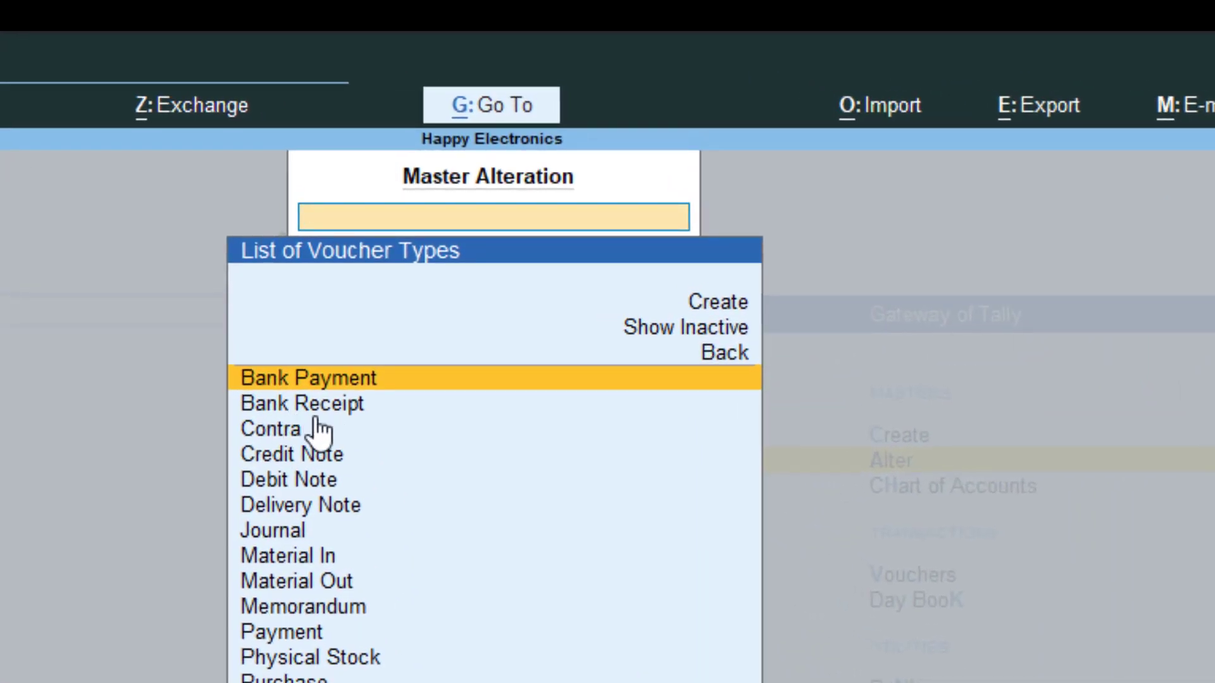
{"action": "key", "text": "Return"}
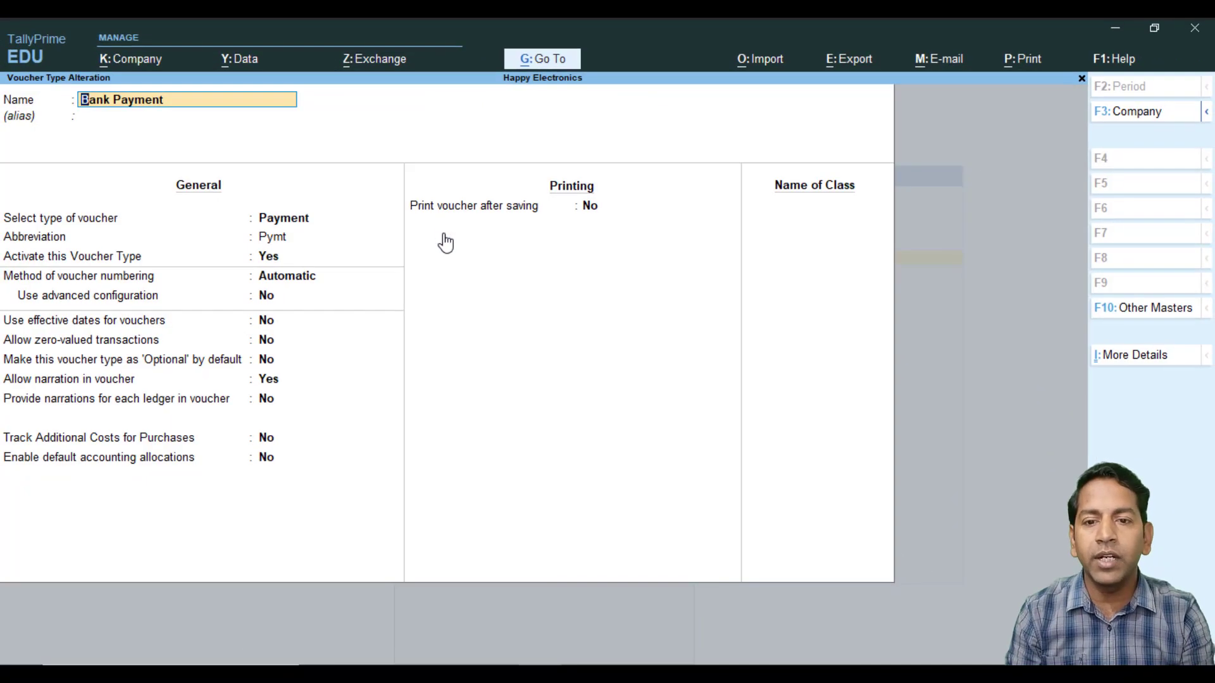
Step: Keep Bank Payment's voucher numbering on Automatic and enable its advanced configuration
{"action": "key", "text": "Return"}
{"action": "key", "text": "Return"}
{"action": "key", "text": "Return"}
{"action": "key", "text": "Return"}
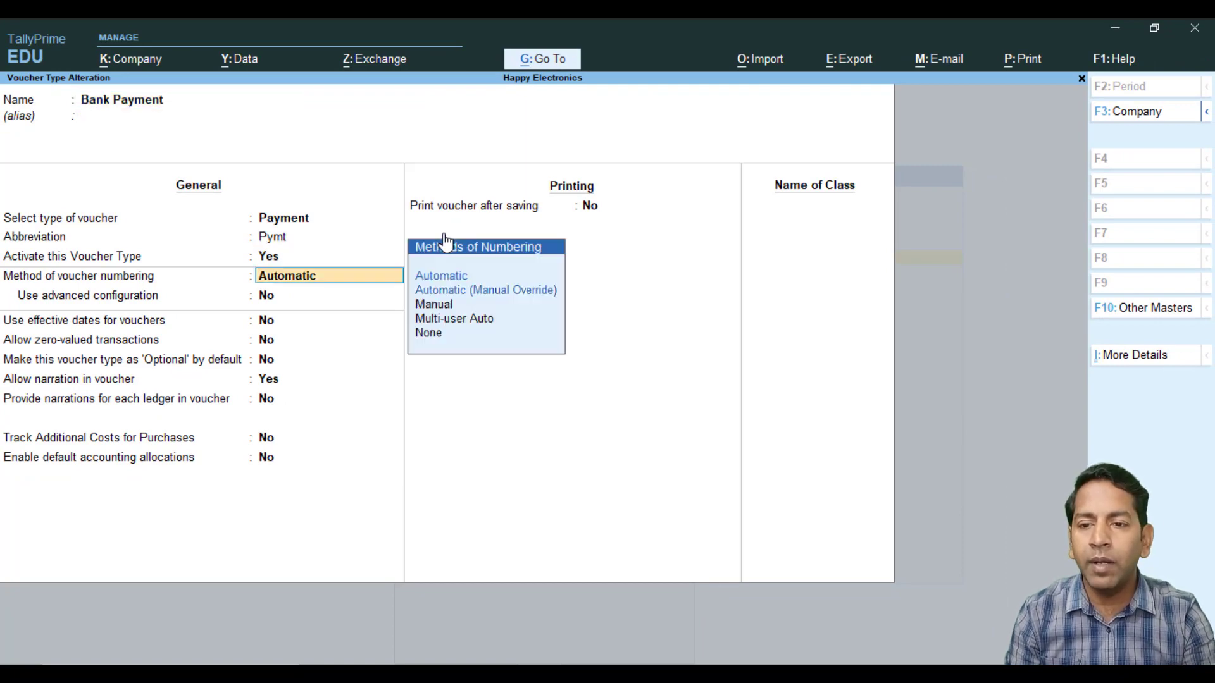
{"action": "key", "text": "Return"}
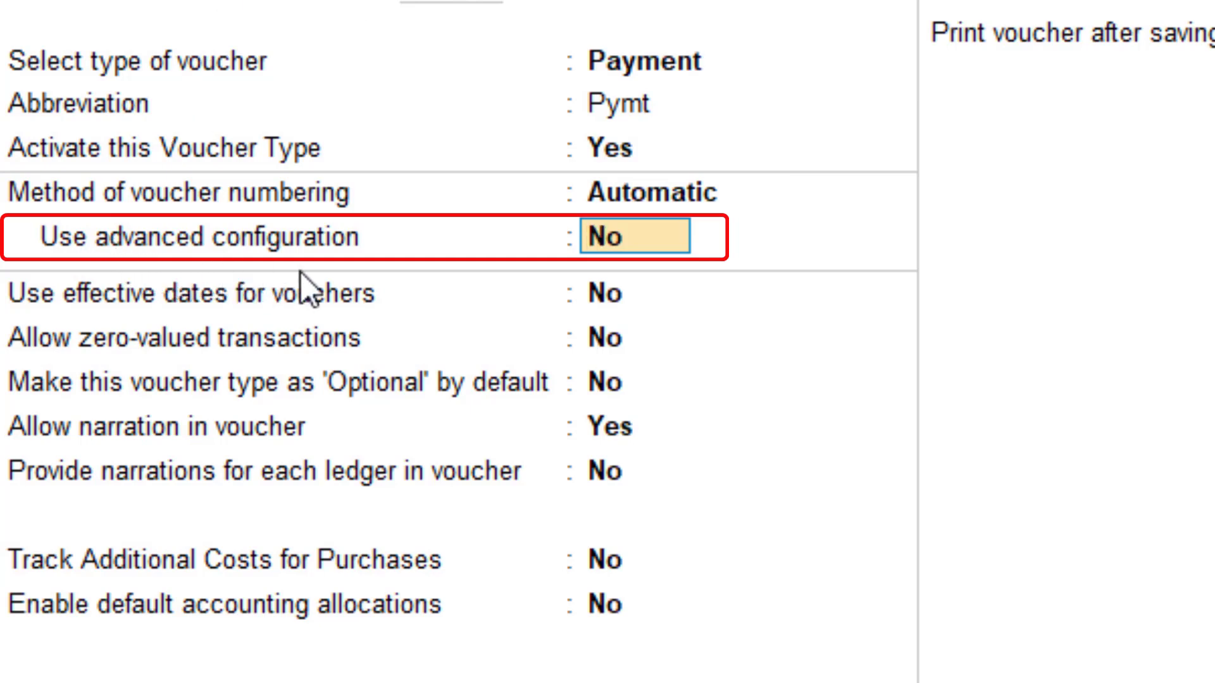
{"action": "type", "text": "y"}
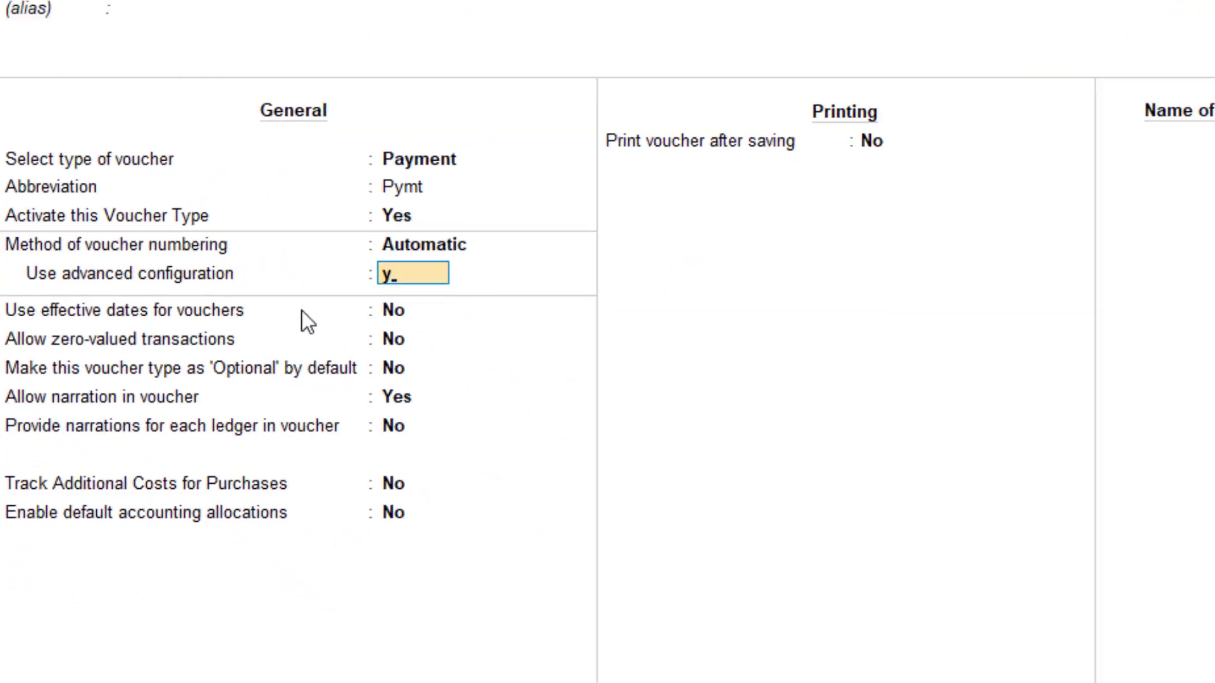
{"action": "key", "text": "Return"}
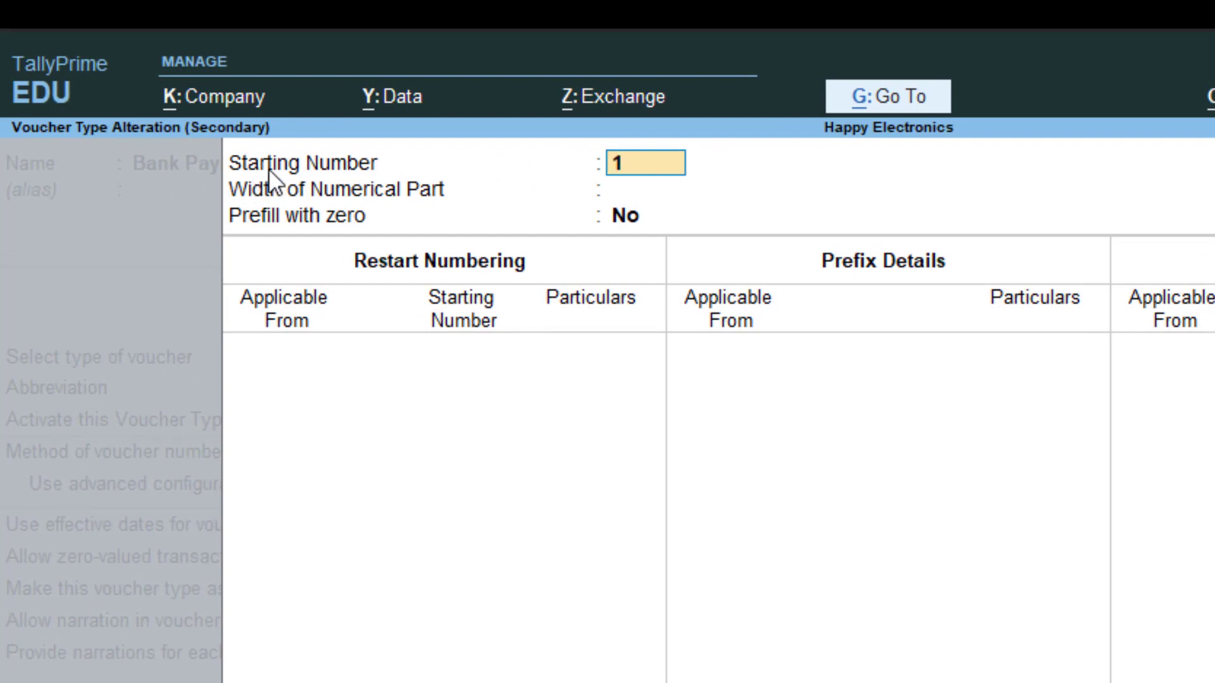
Step: Set the starting number to 101, with a numerical part width of 0 and zero prefill set to No
{"action": "type", "text": "101"}
{"action": "key", "text": "Return"}
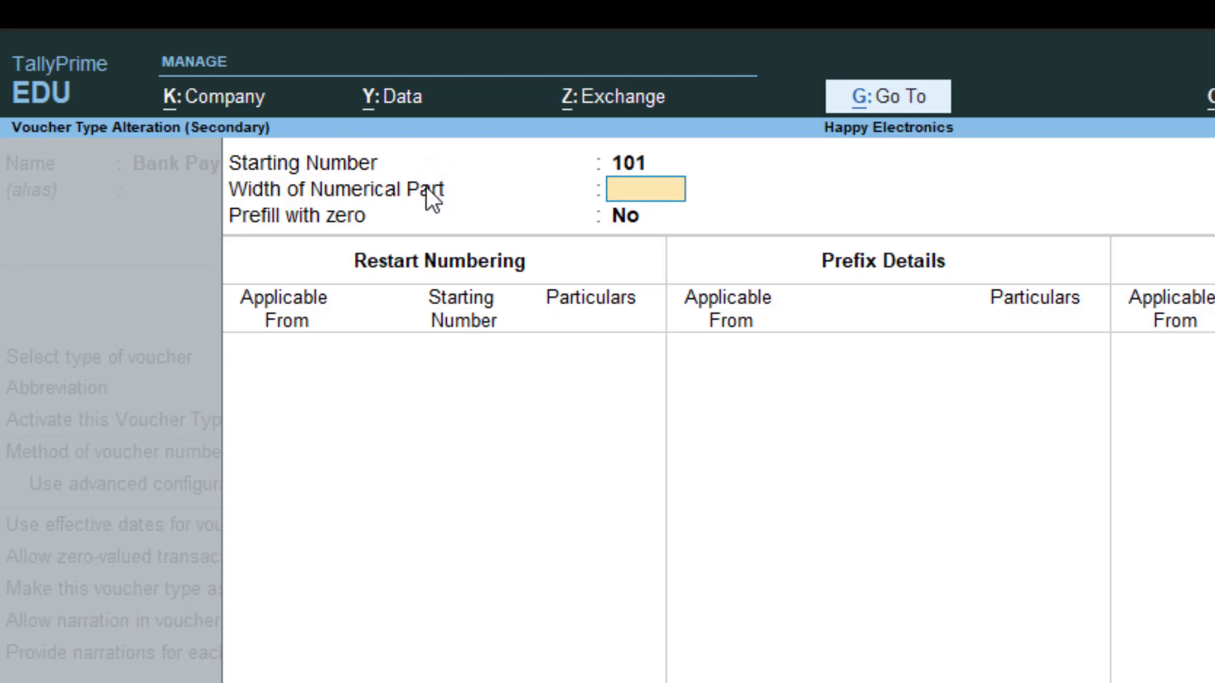
{"action": "key", "text": "Return"}
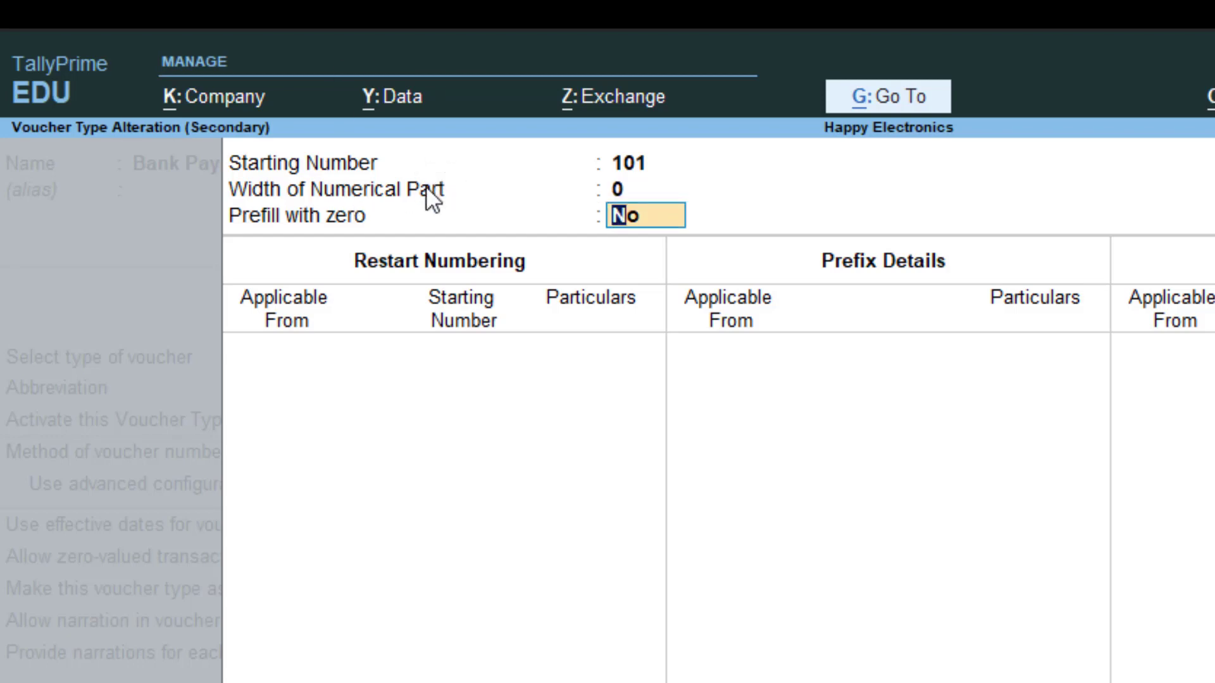
{"action": "key", "text": "Return"}
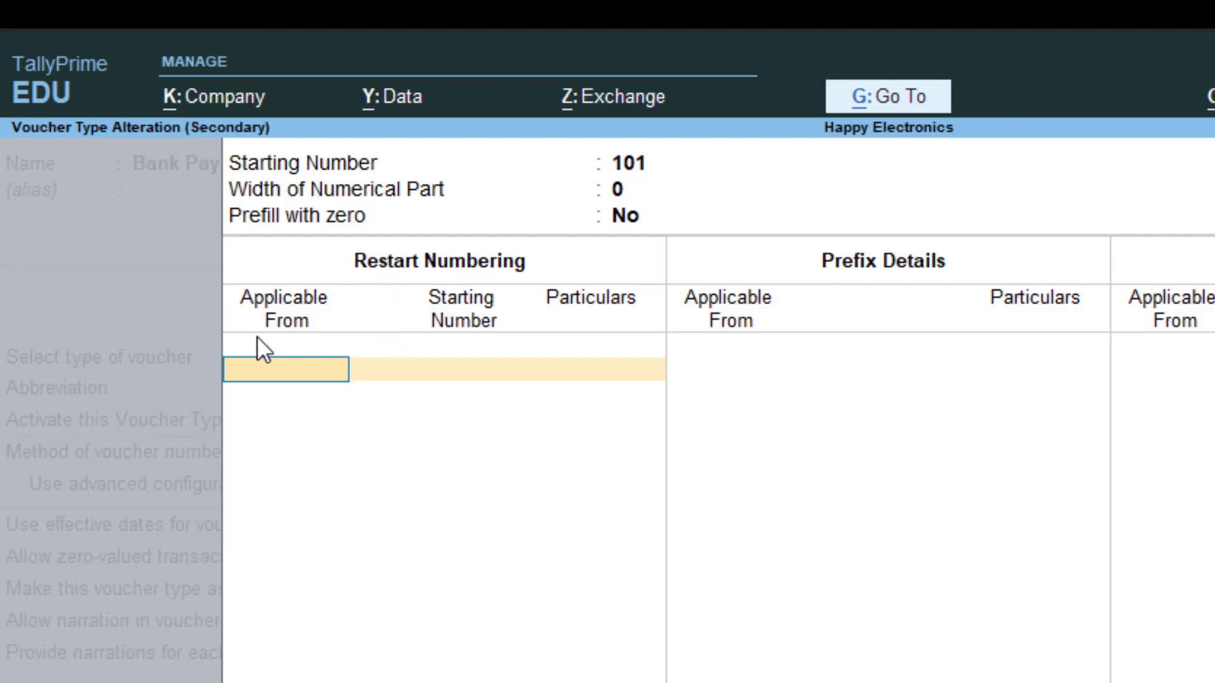
Step: Restart the numbering yearly from 1-Apr-21 with starting number 101
{"action": "type", "text": "1.4"}
{"action": "key", "text": "Return"}
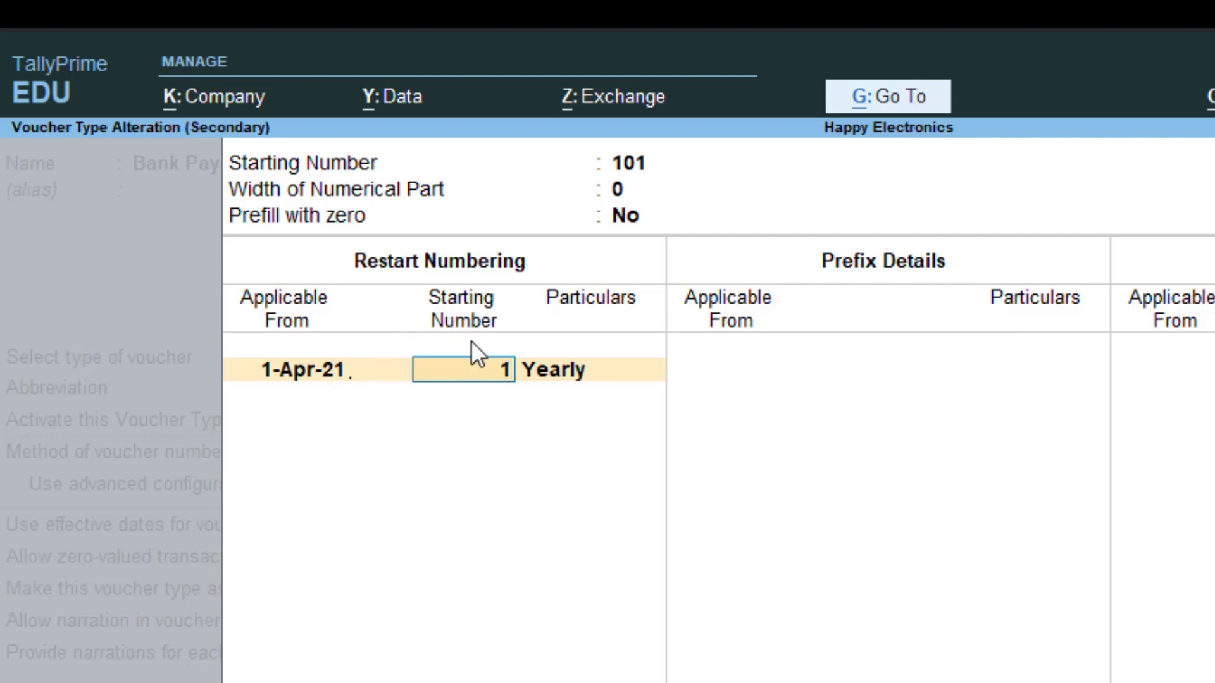
{"action": "key", "text": "Return"}
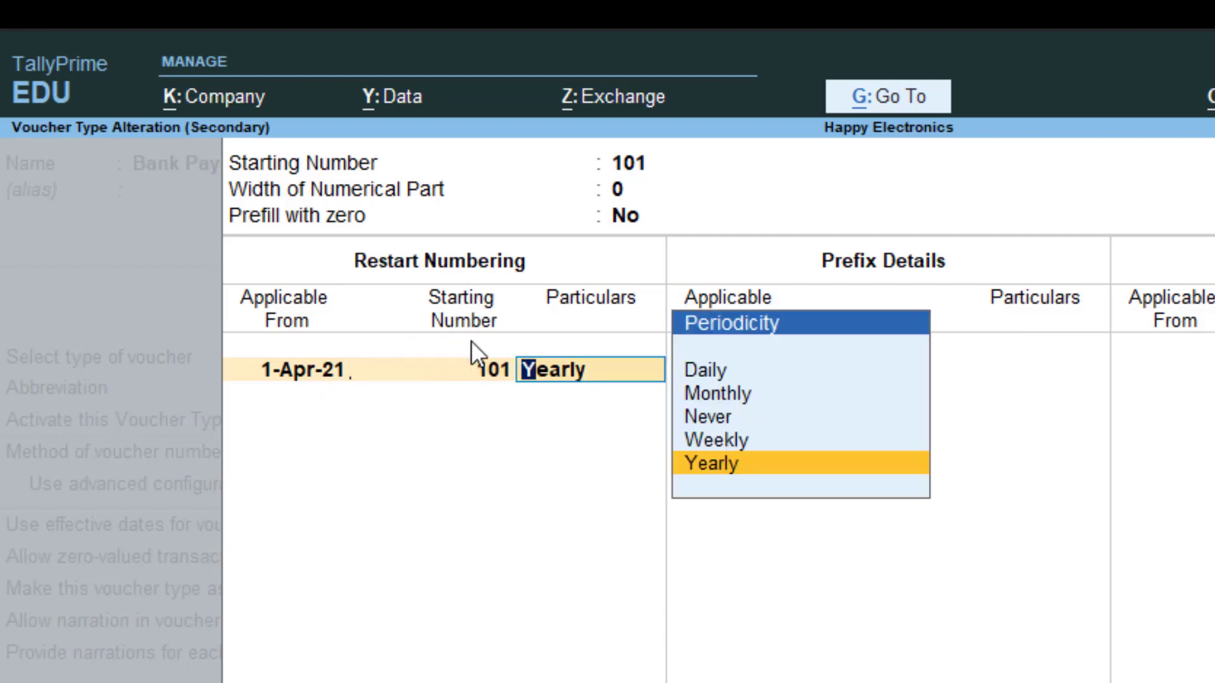
{"action": "key", "text": "Return"}
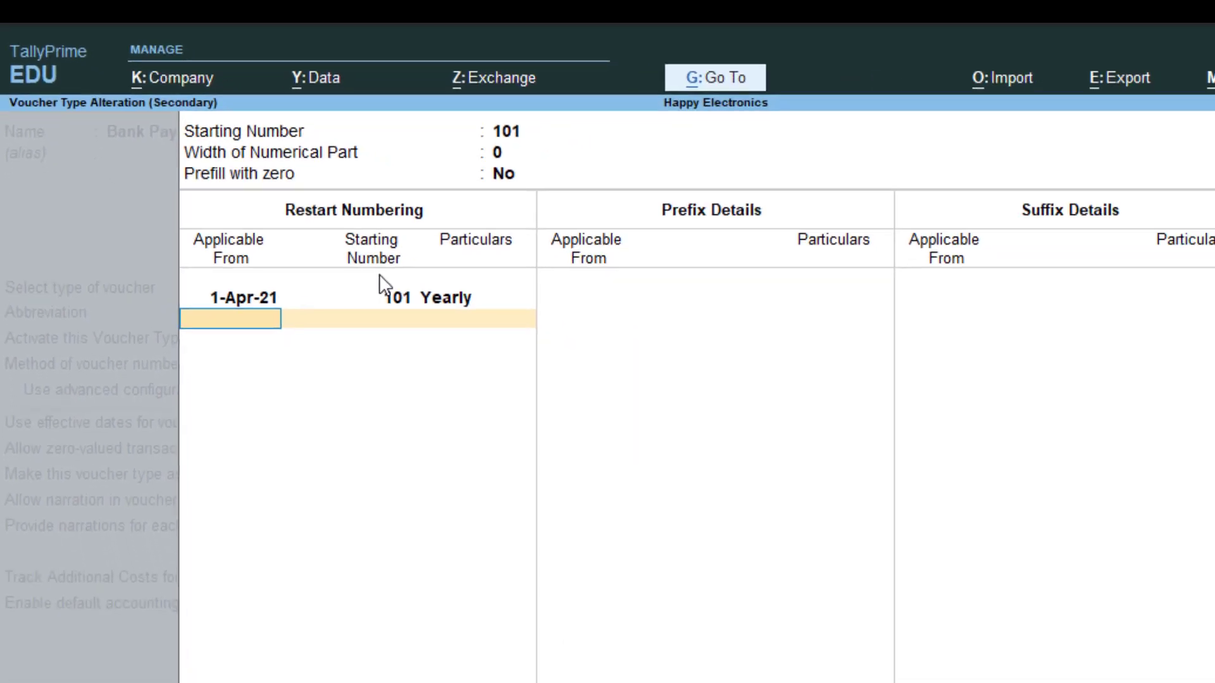
Step: Leave the prefix and suffix details blank and save the altered Bank Payment voucher type
{"action": "key", "text": "Return"}
{"action": "key", "text": "Return"}
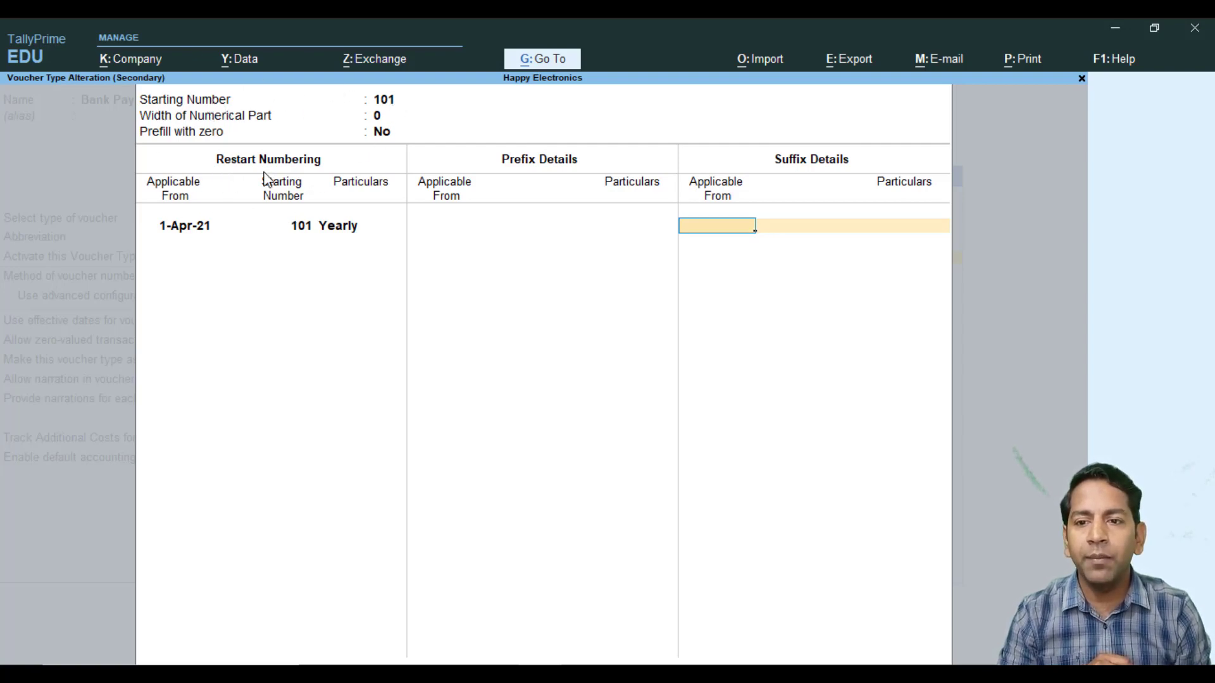
{"action": "left_click", "coordinate": [198, 225]}
{"action": "left_click", "coordinate": [304, 232]}
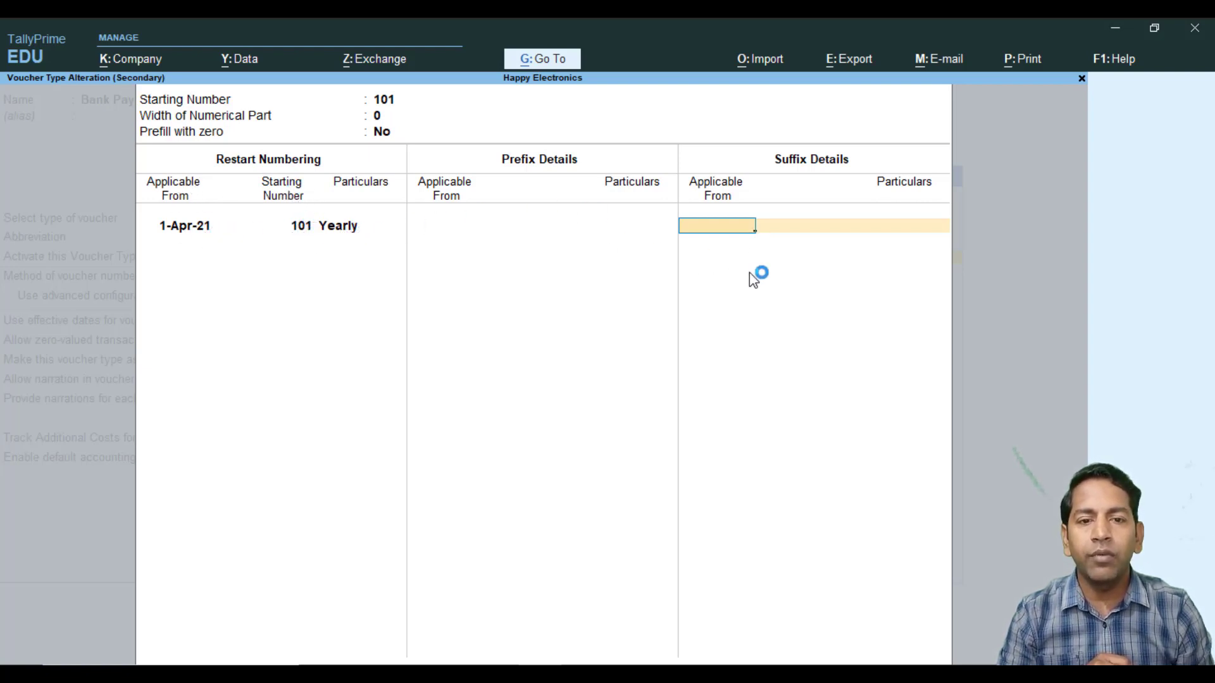
{"action": "key", "text": "Return"}
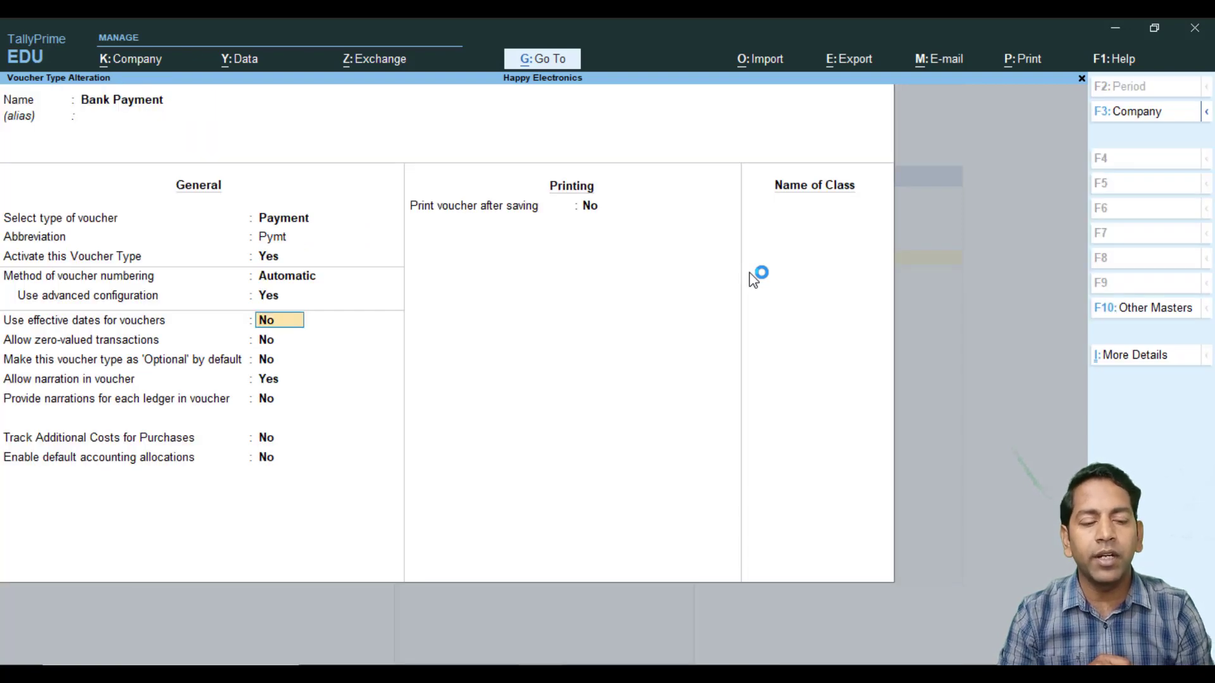
{"action": "key", "text": "ctrl+a"}
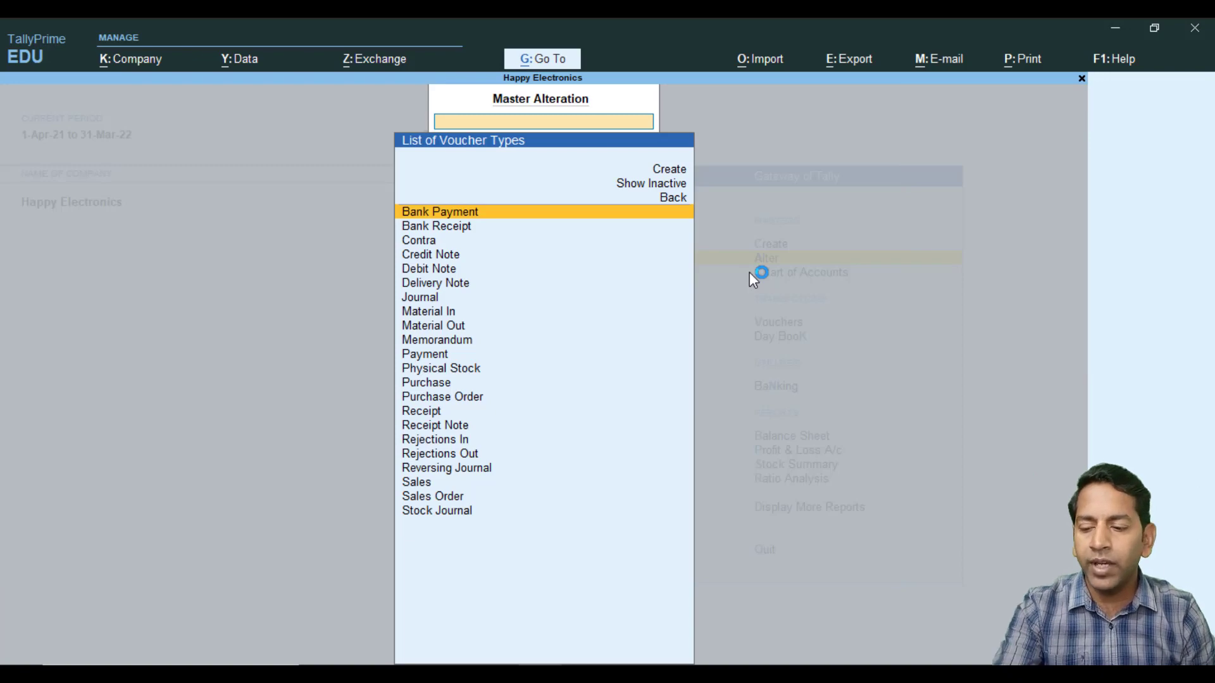
Step: Return to the Gateway of Tally, open voucher entry and start a Bank Payment voucher
{"action": "key", "text": "Escape"}
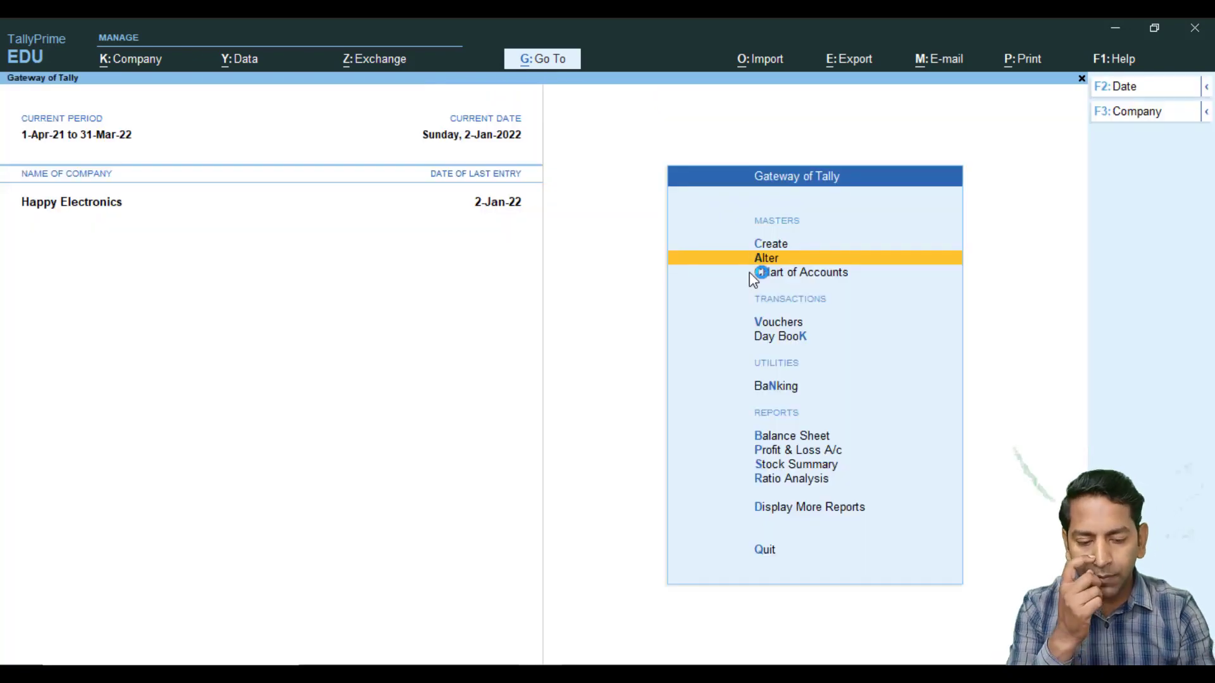
{"action": "key", "text": "Down"}
{"action": "key", "text": "Down"}
{"action": "key", "text": "Down"}
{"action": "key", "text": "Up"}
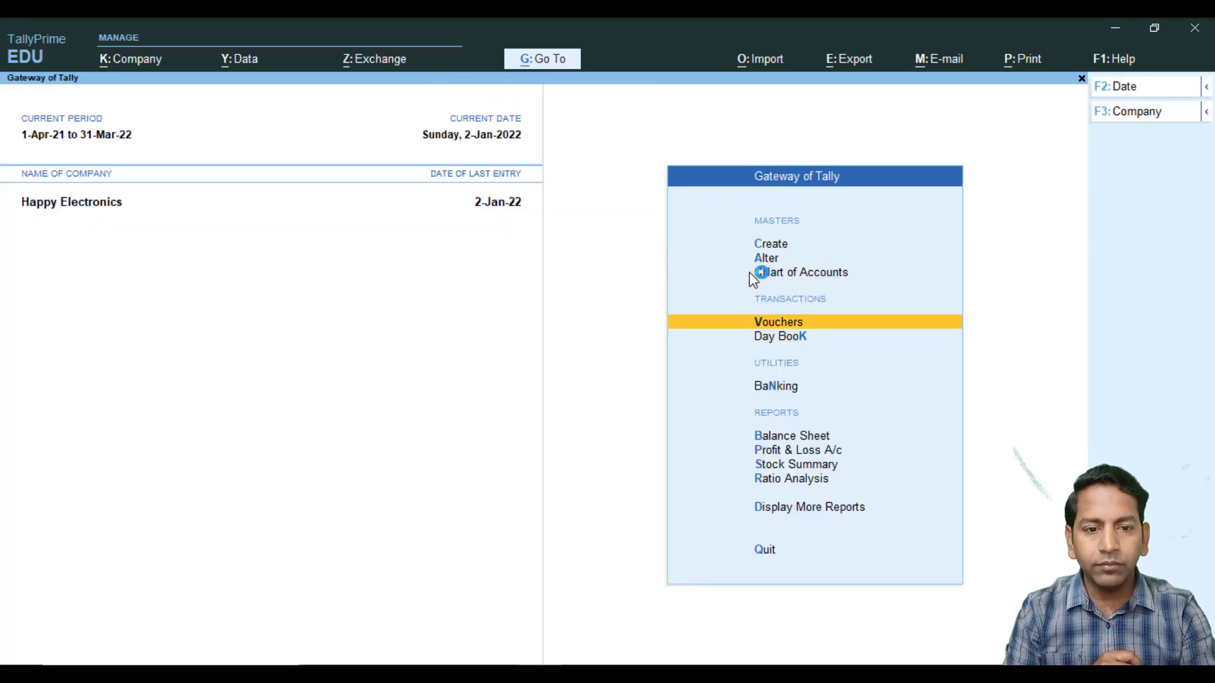
{"action": "key", "text": "Return"}
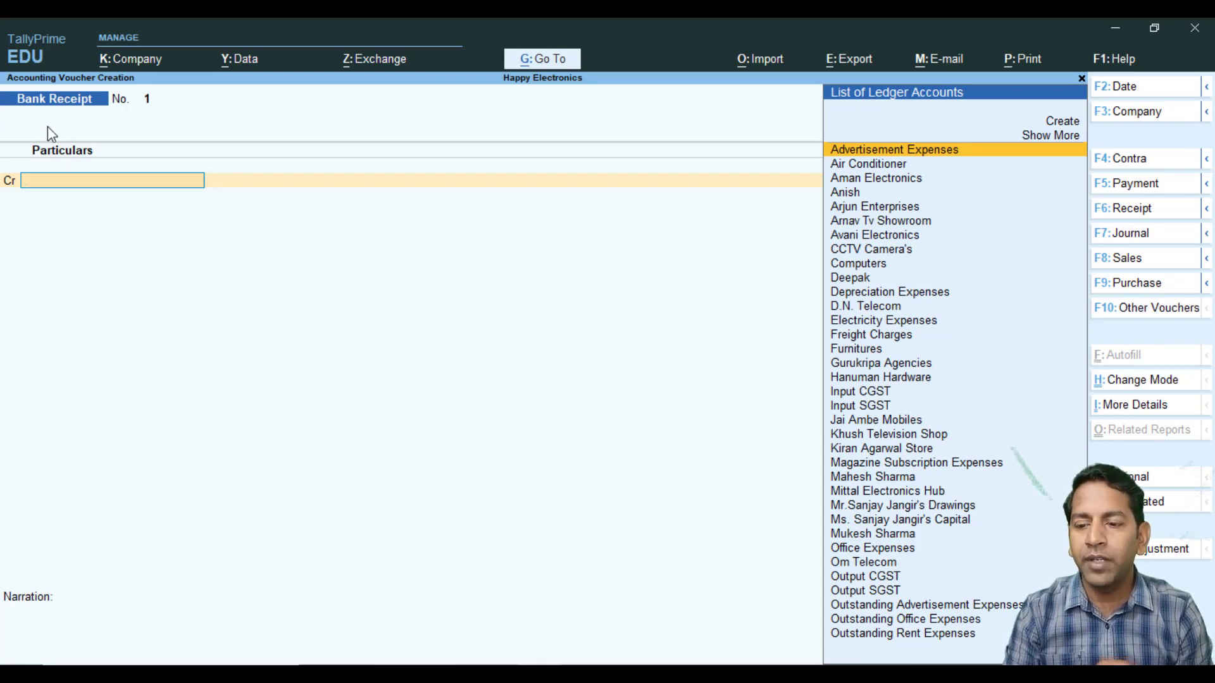
{"action": "key", "text": "F5"}
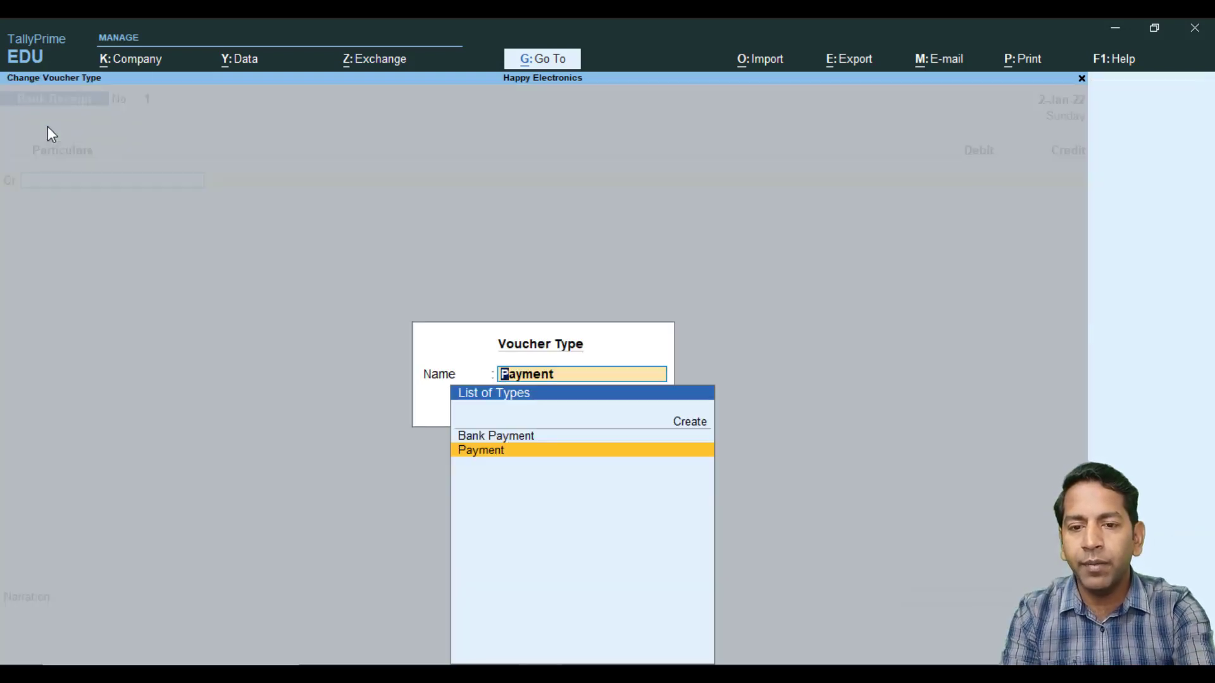
{"action": "key", "text": "Up"}
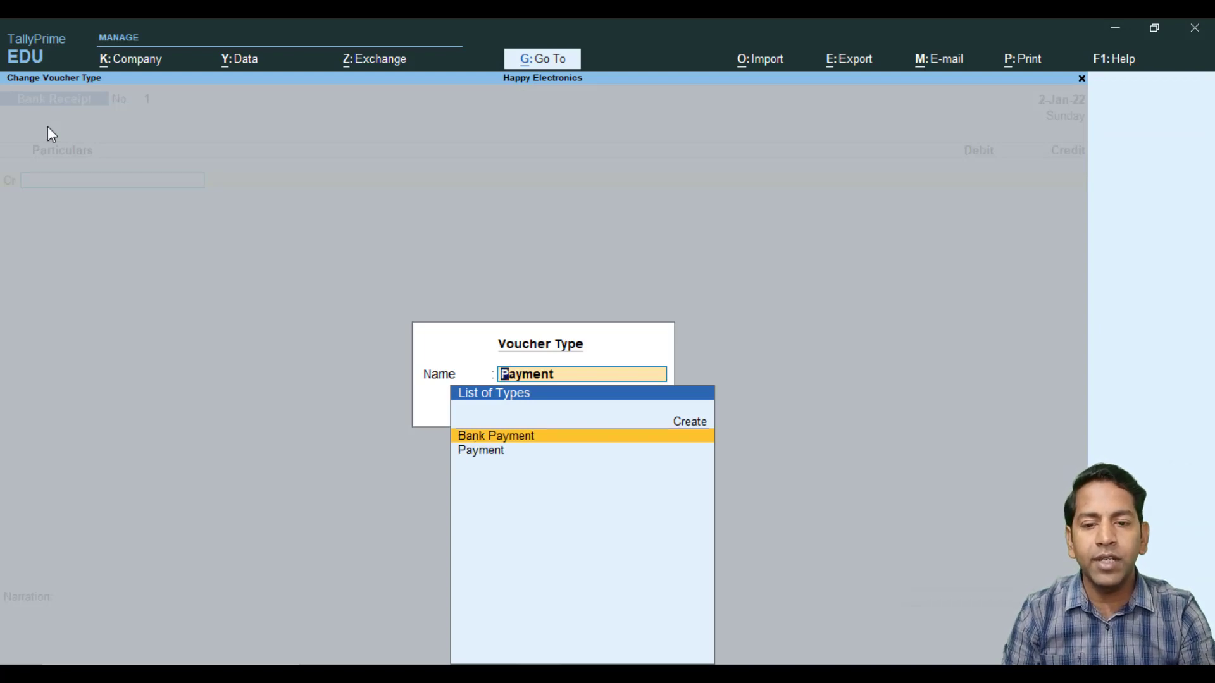
{"action": "key", "text": "Return"}
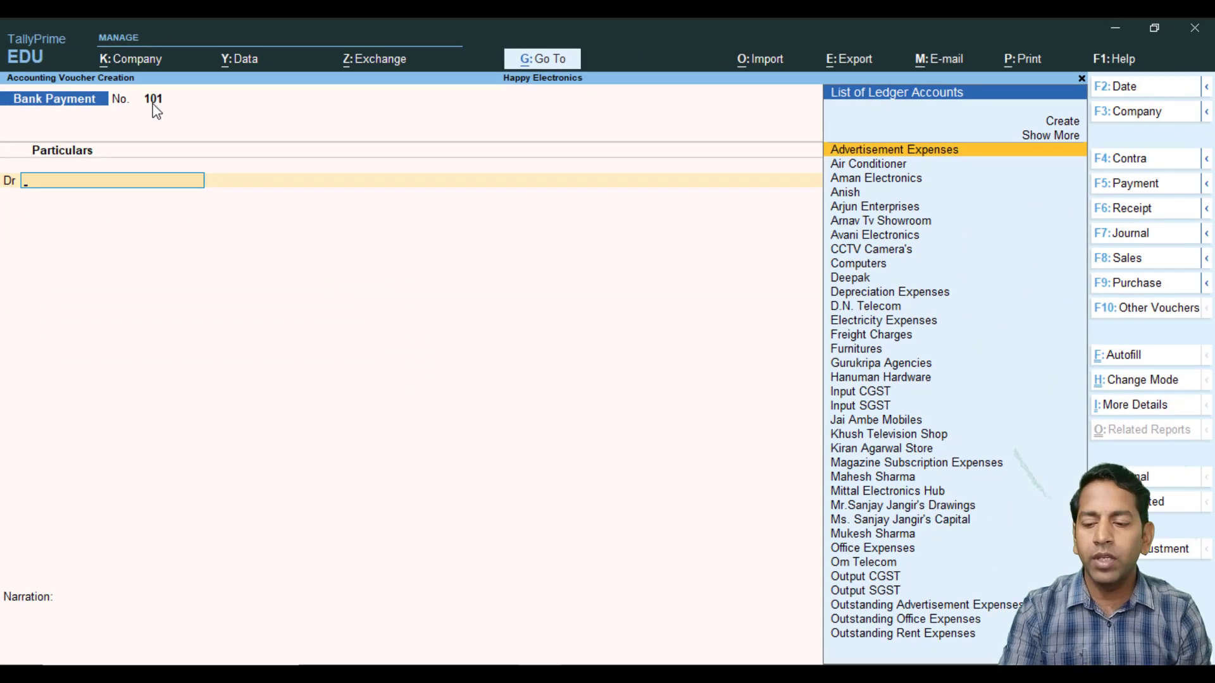
Step: Leave voucher entry and open the Bank Payment voucher type for alteration
{"action": "key", "text": "Escape"}
{"action": "key", "text": "Up"}
{"action": "key", "text": "Up"}
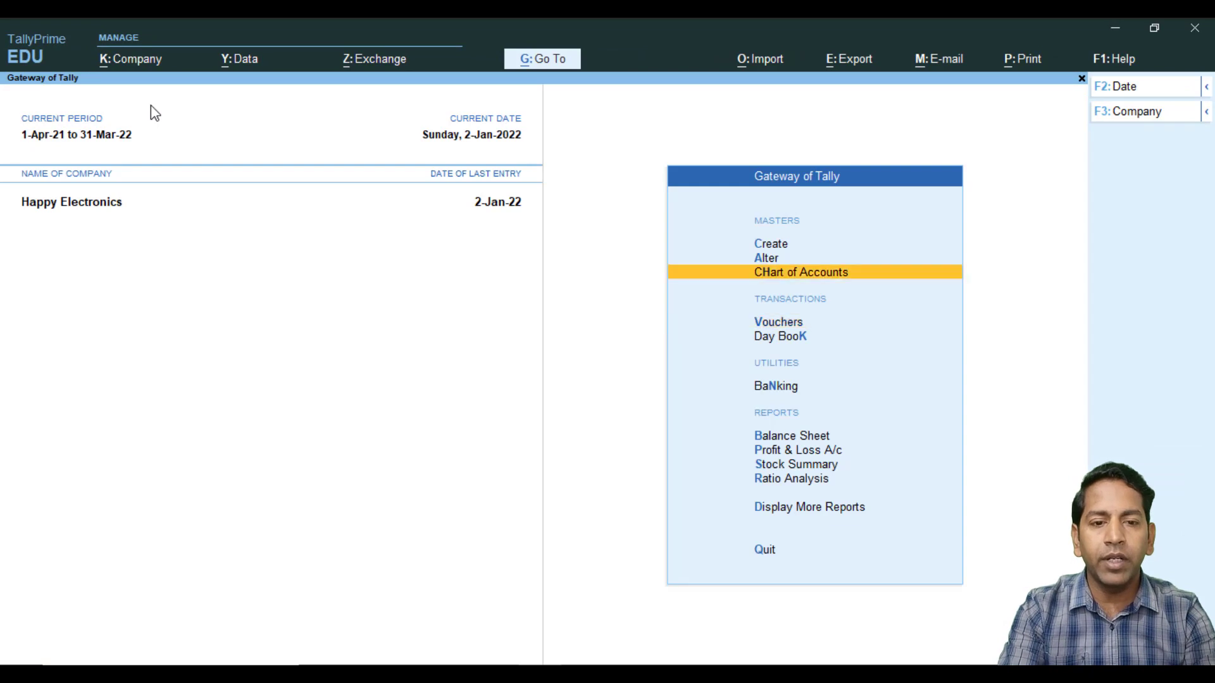
{"action": "key", "text": "Return"}
{"action": "key", "text": "Down"}
{"action": "key", "text": "Down"}
{"action": "key", "text": "Down"}
{"action": "key", "text": "Down"}
{"action": "key", "text": "Down"}
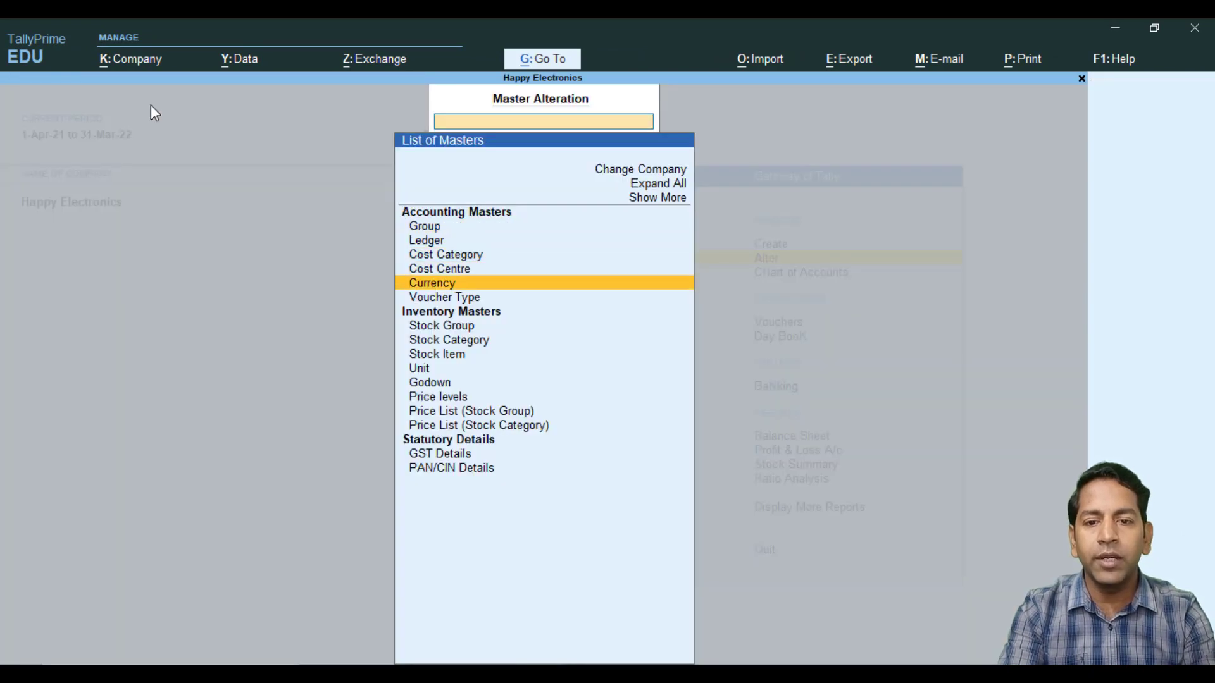
{"action": "key", "text": "Return"}
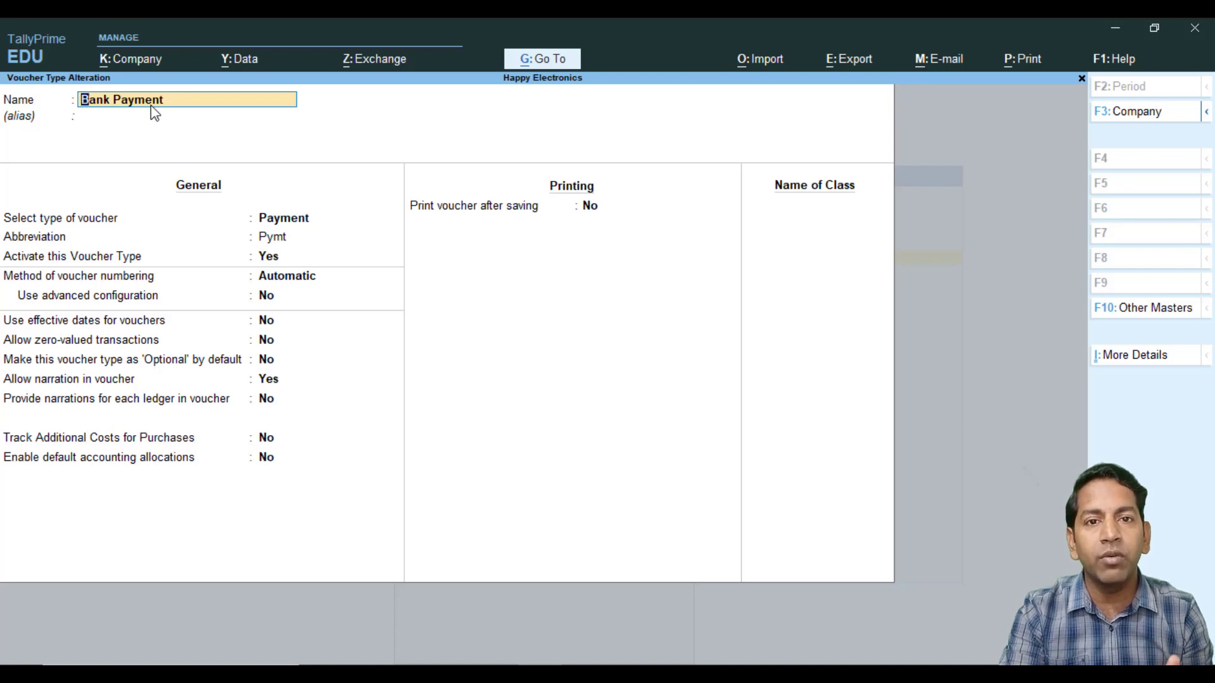
Step: Keep Bank Payment's general settings and enable advanced configuration for its automatic voucher numbering
{"action": "key", "text": "Return"}
{"action": "key", "text": "Return"}
{"action": "key", "text": "Return"}
{"action": "key", "text": "Return"}
{"action": "key", "text": "Return"}
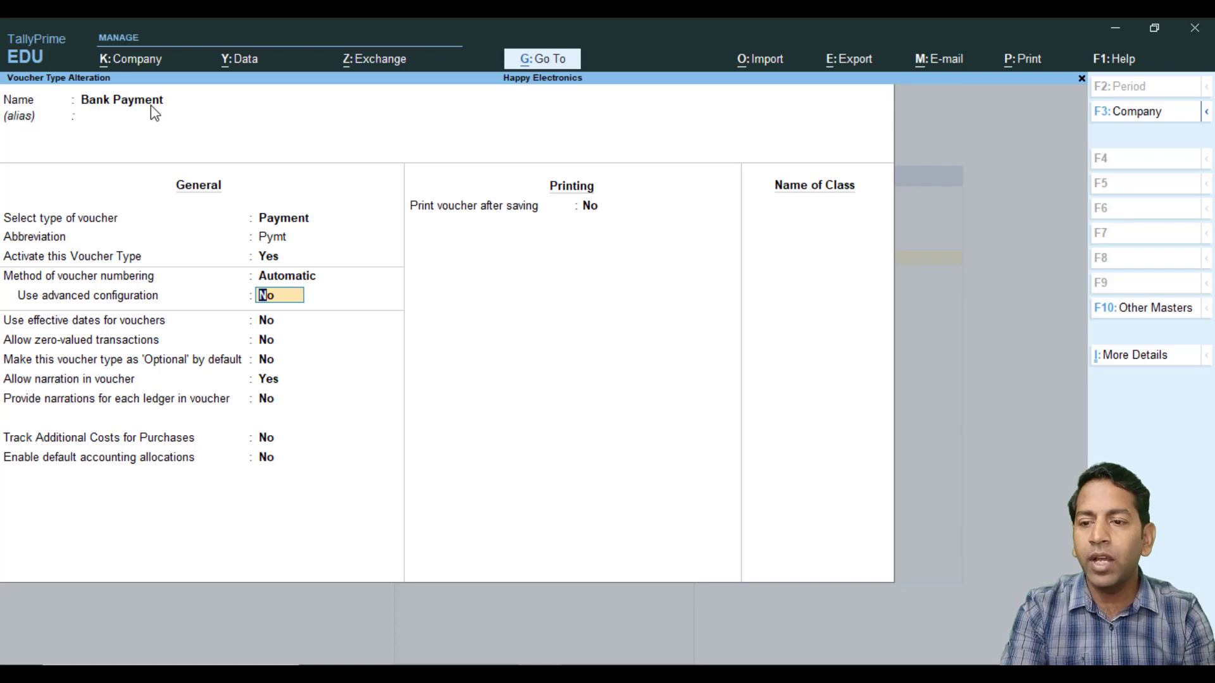
{"action": "type", "text": "y"}
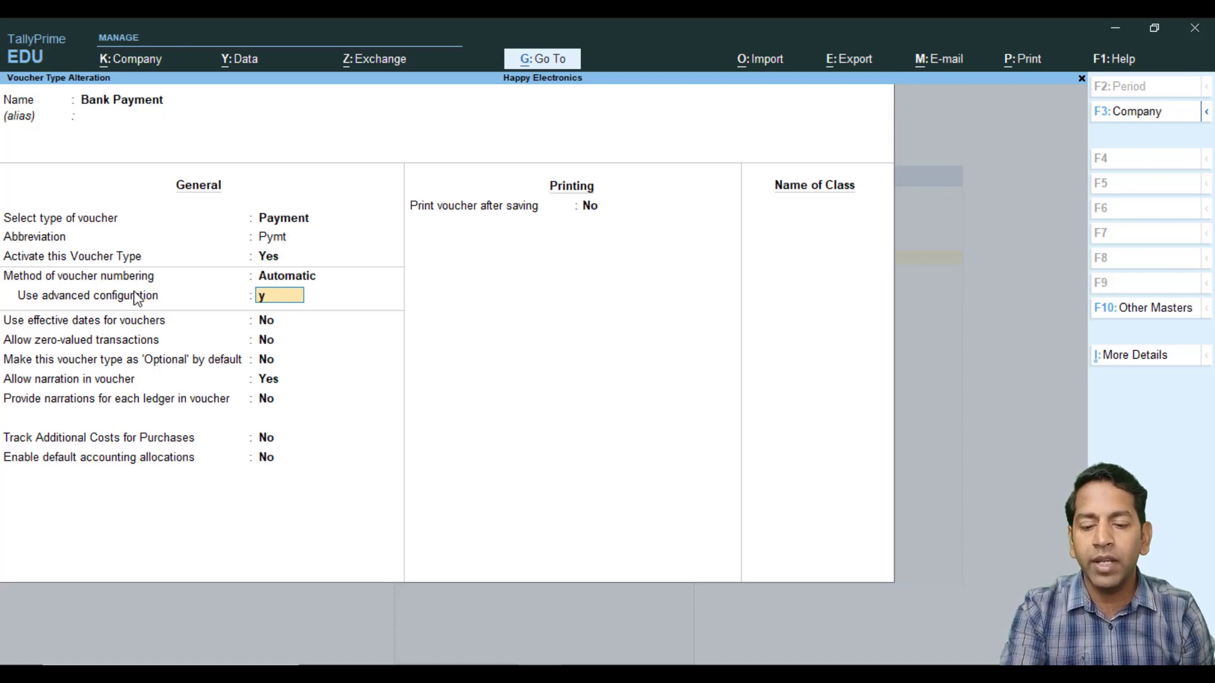
{"action": "key", "text": "Return"}
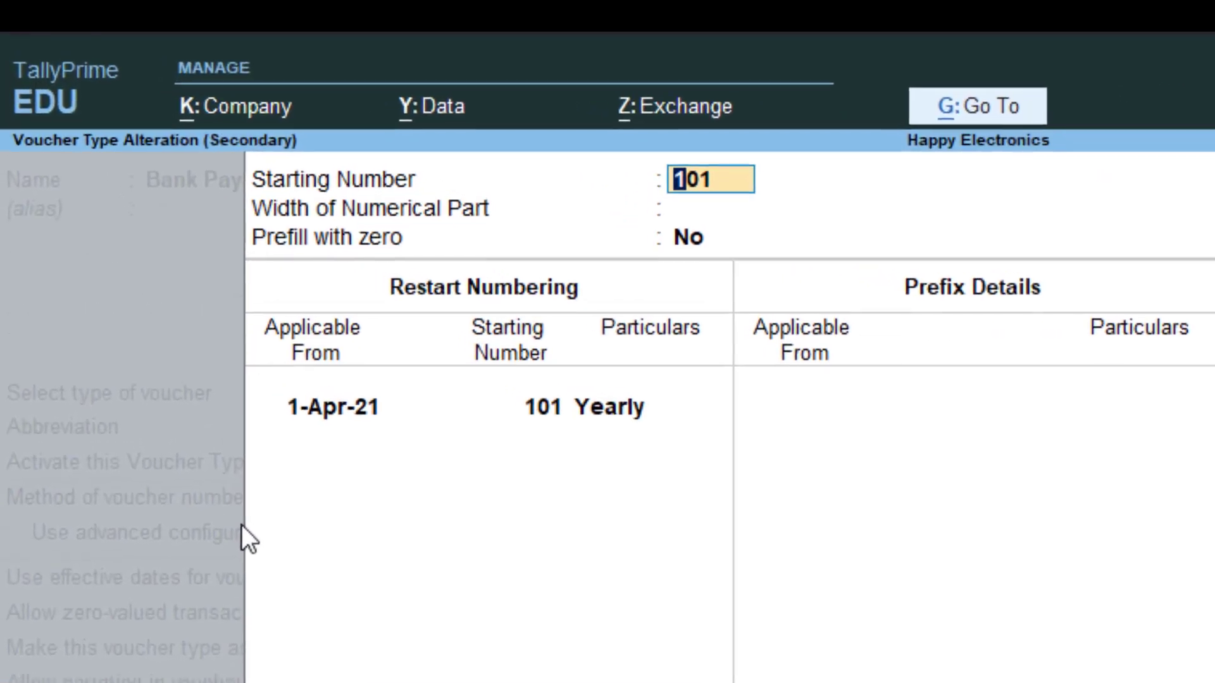
Step: Set the starting number to 501, with a numerical part width of 0 and zero prefill set to No
{"action": "type", "text": "501"}
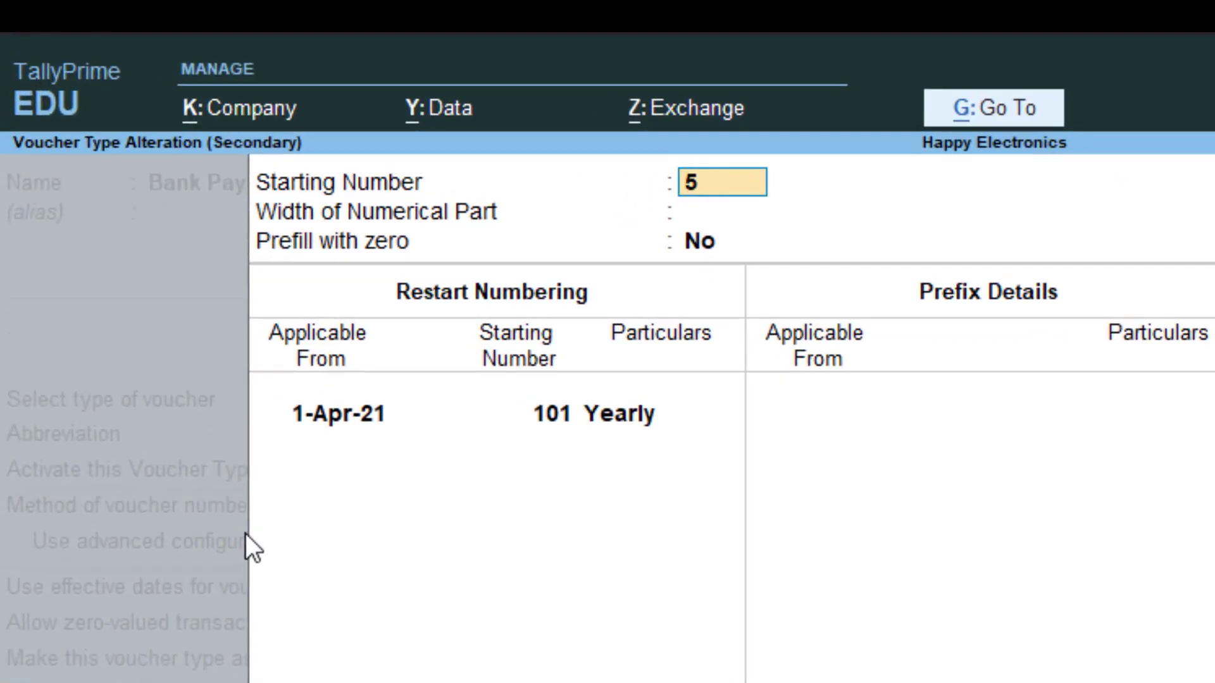
{"action": "key", "text": "Return"}
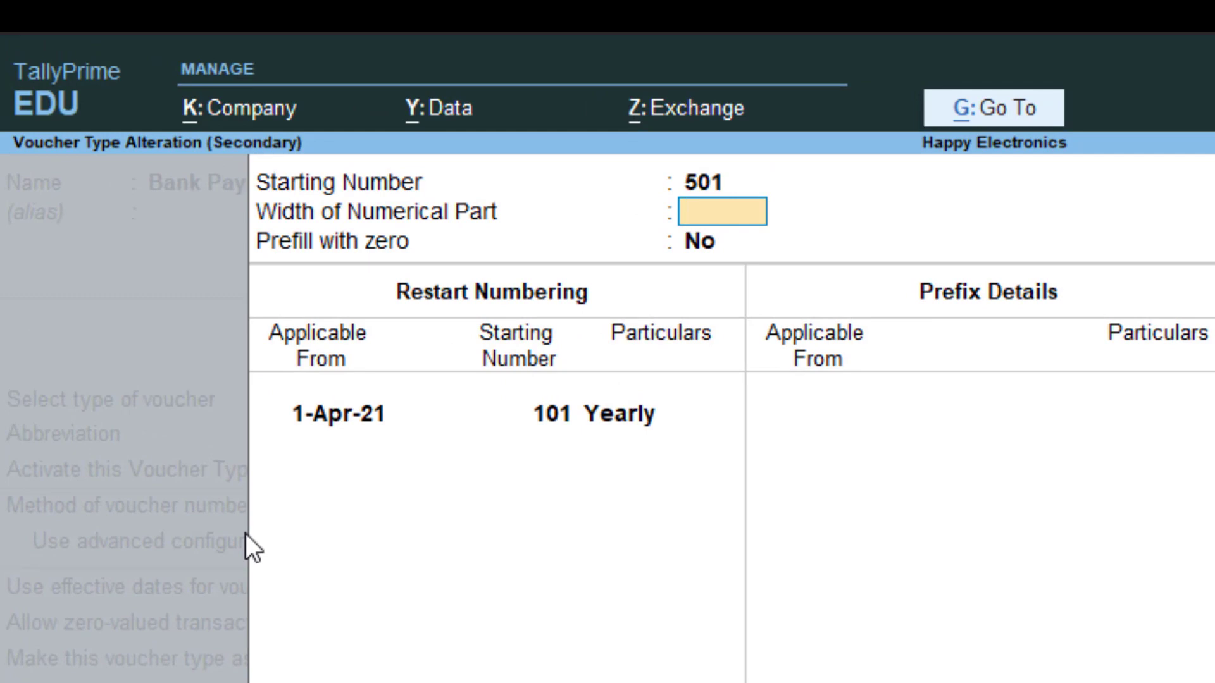
{"action": "key", "text": "Return"}
{"action": "key", "text": "Return"}
Step: Set the yearly restart from 1-Apr-21 to starting number 501 and save the Bank Payment voucher type
{"action": "key", "text": "Return"}
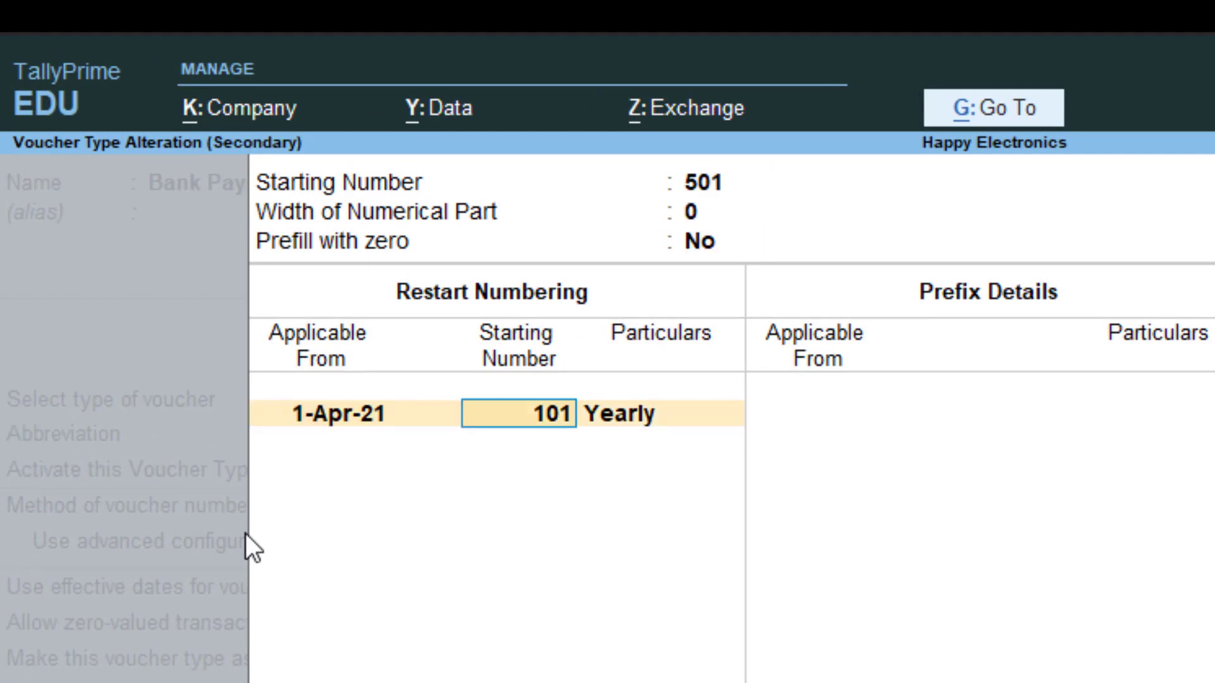
{"action": "type", "text": "501"}
{"action": "key", "text": "Return"}
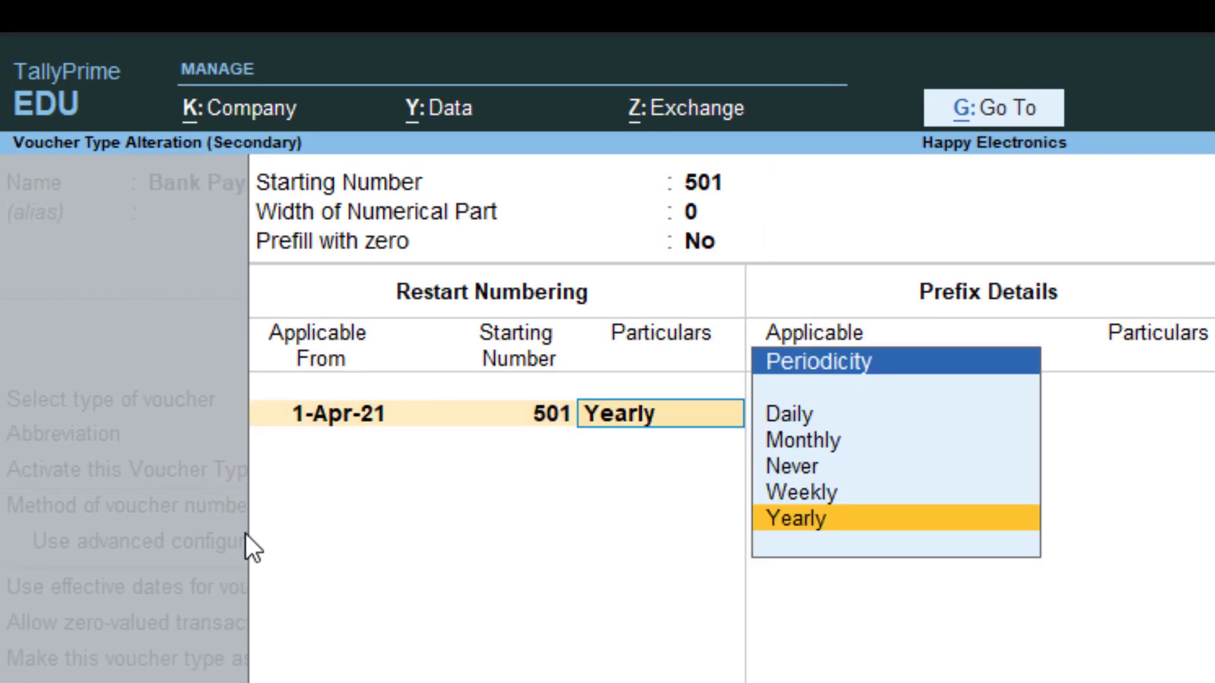
{"action": "key", "text": "Return"}
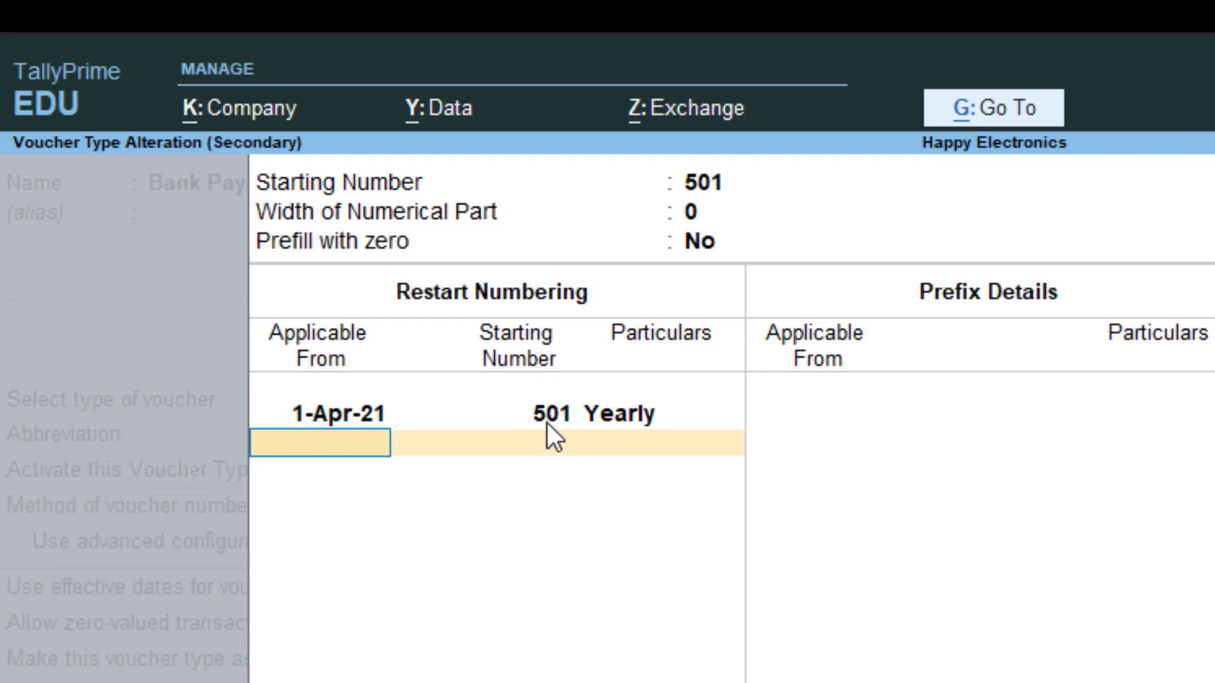
{"action": "key", "text": "ctrl+a"}
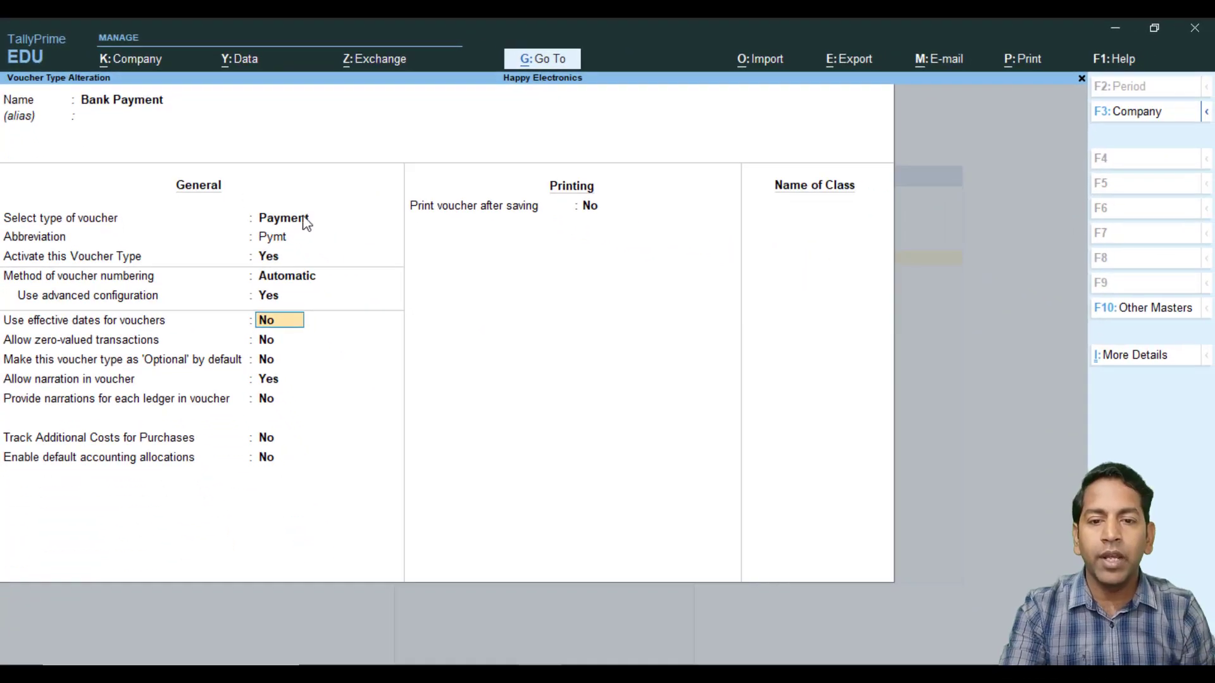
{"action": "key", "text": "ctrl+a"}
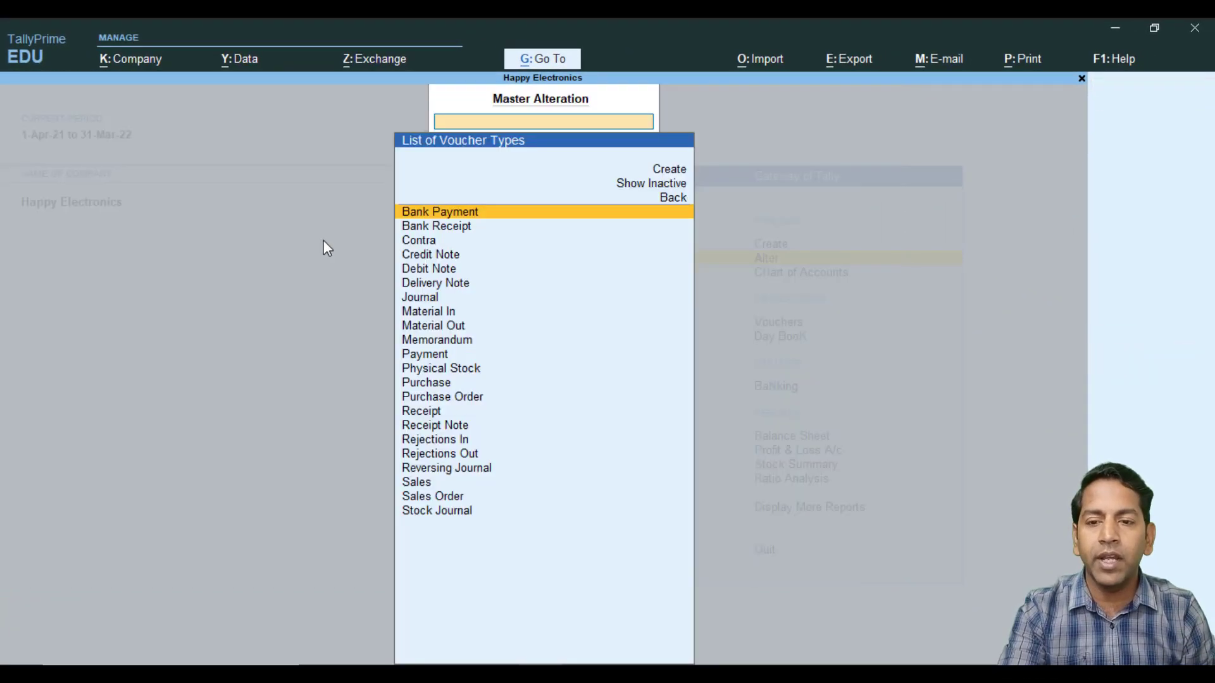
Step: Return to the Gateway of Tally and open voucher entry to check the new Bank Payment numbering
{"action": "key", "text": "Escape"}
{"action": "key", "text": "Escape"}
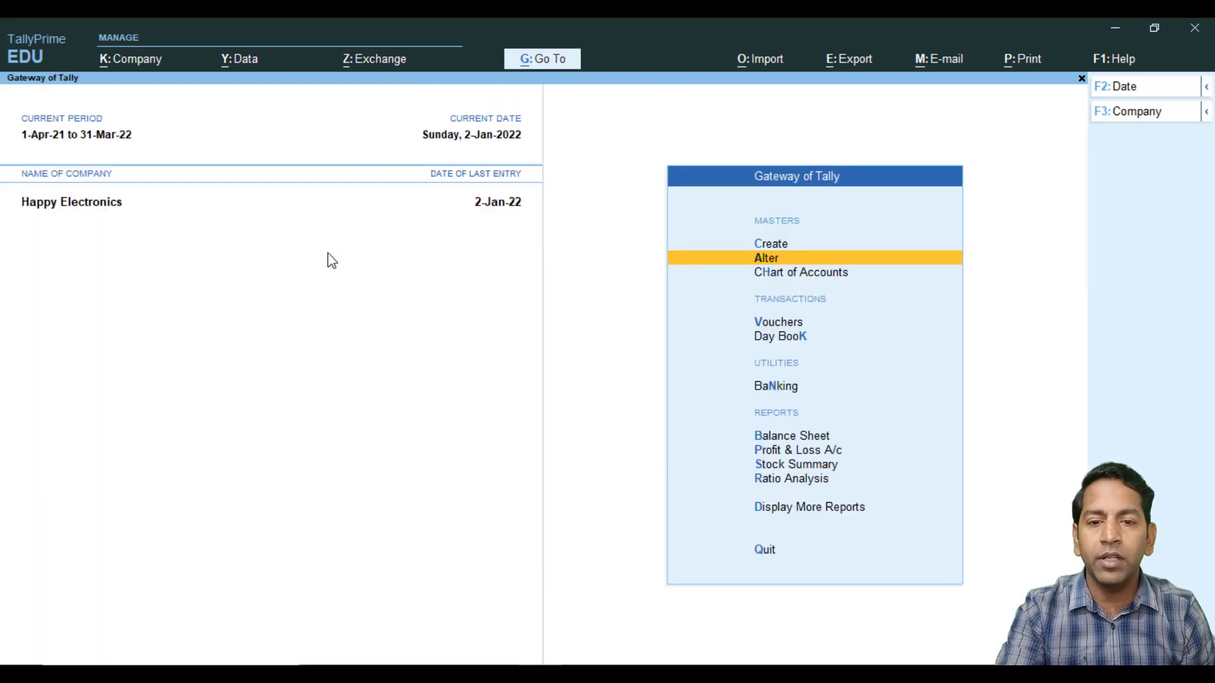
{"action": "key", "text": "Down"}
{"action": "key", "text": "Down"}
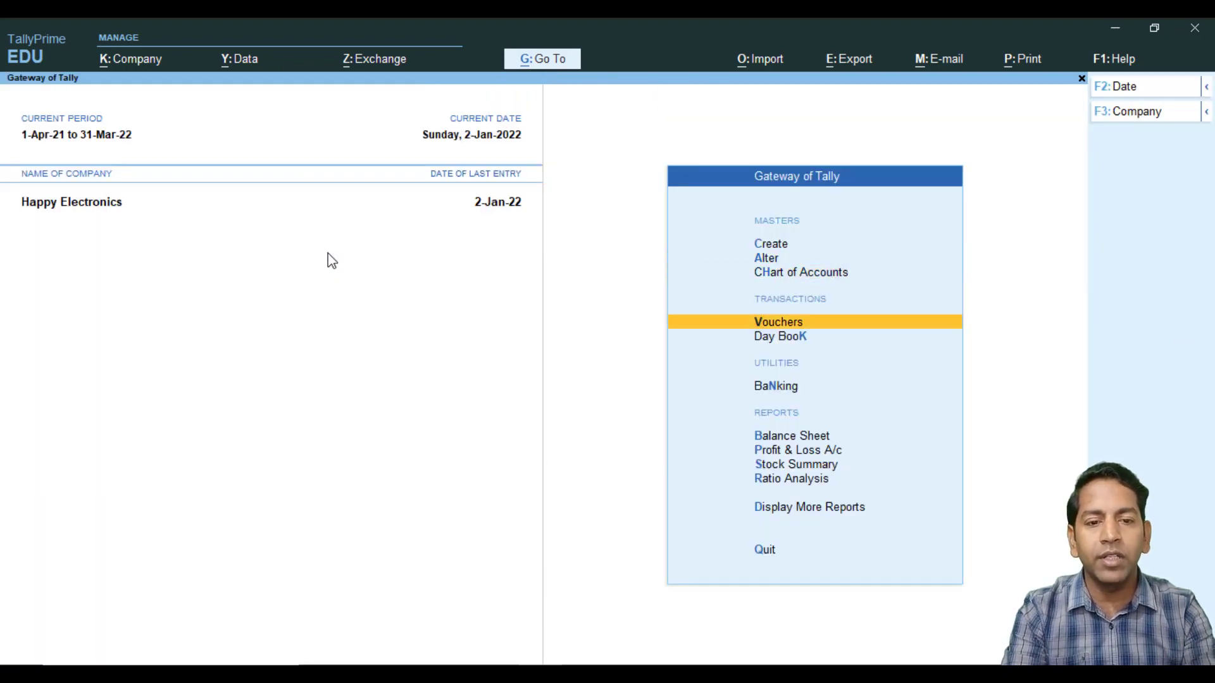
{"action": "key", "text": "Return"}
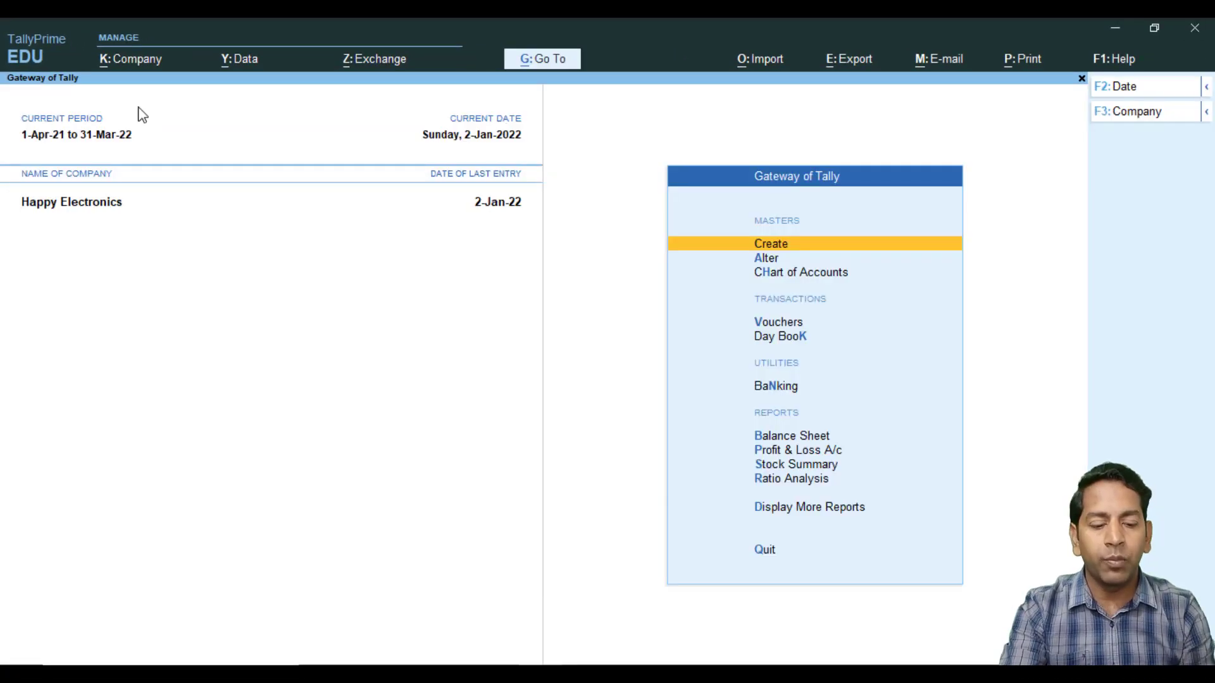
Step: Reopen the Bank Payment voucher type for alteration from the Gateway of Tally
{"action": "key", "text": "Down"}
{"action": "key", "text": "Return"}
{"action": "key", "text": "Down"}
{"action": "key", "text": "Down"}
{"action": "key", "text": "Down"}
{"action": "key", "text": "Down"}
{"action": "key", "text": "Down"}
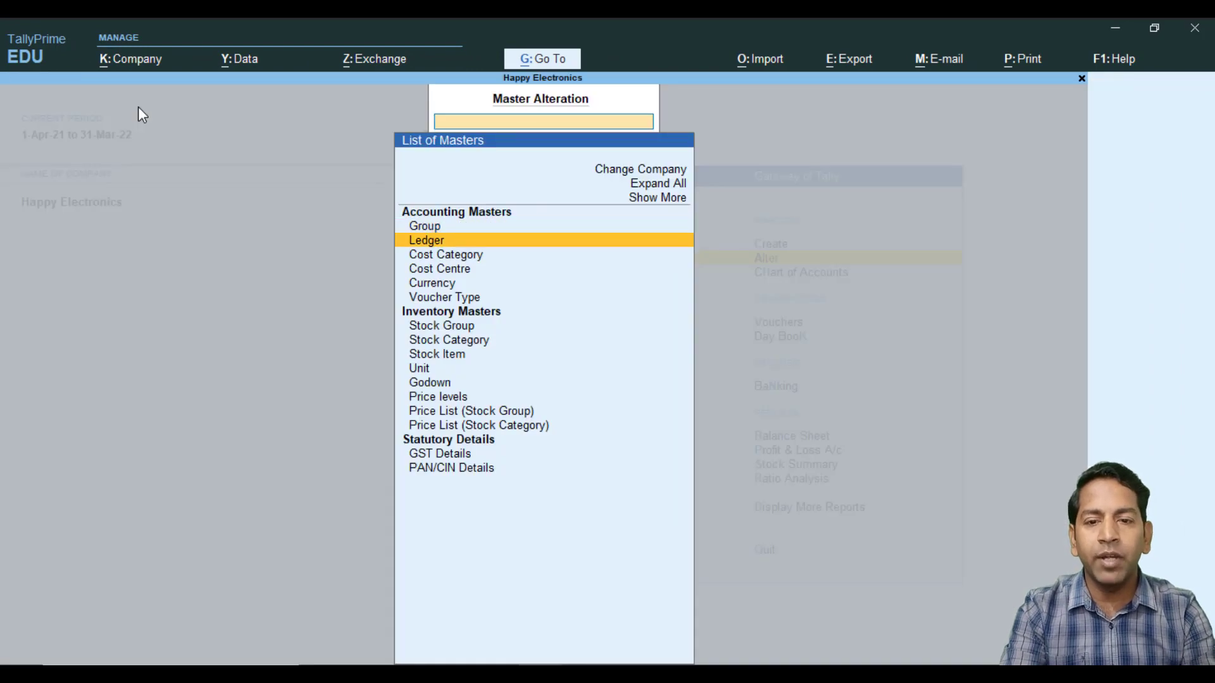
{"action": "key", "text": "Return"}
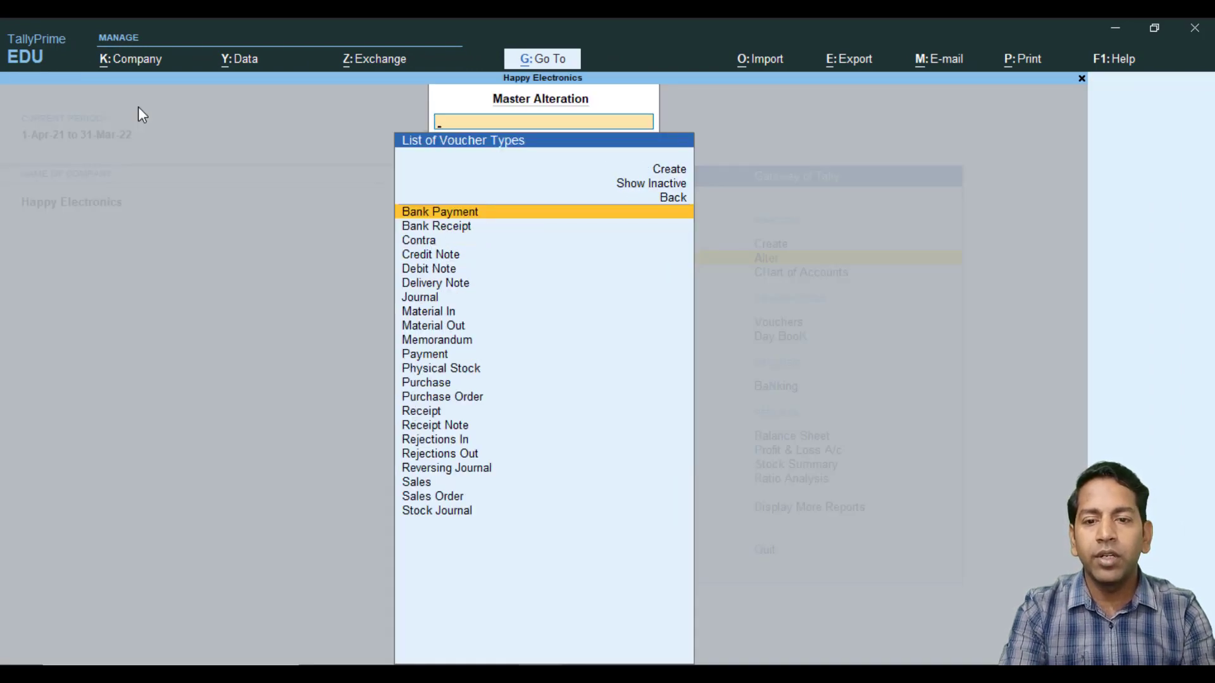
{"action": "key", "text": "Return"}
Step: Set Use advanced configuration to Yes for Bank Payment's automatic voucher numbering
{"action": "key", "text": "Return"}
{"action": "key", "text": "Return"}
{"action": "key", "text": "Return"}
{"action": "key", "text": "Return"}
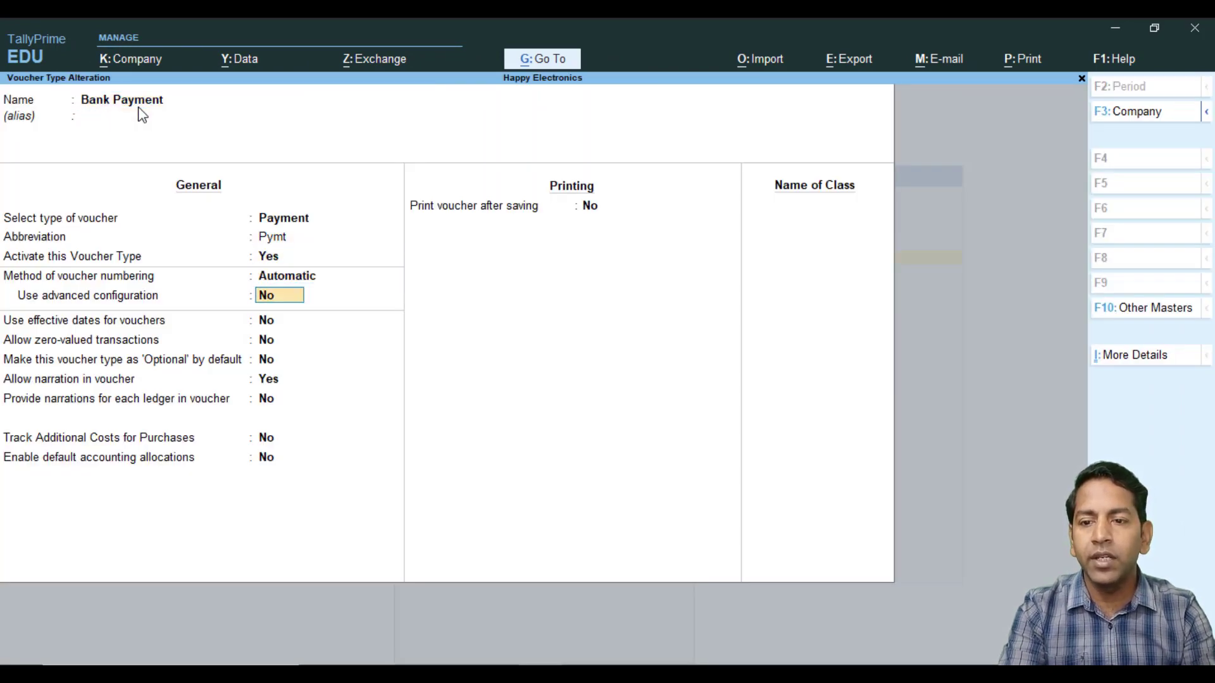
{"action": "key", "text": "y"}
{"action": "key", "text": "Return"}
Step: Set Bank Payment's starting number to 101, keeping the numerical part width at 0 and zero prefill at No
{"action": "key", "text": "Return"}
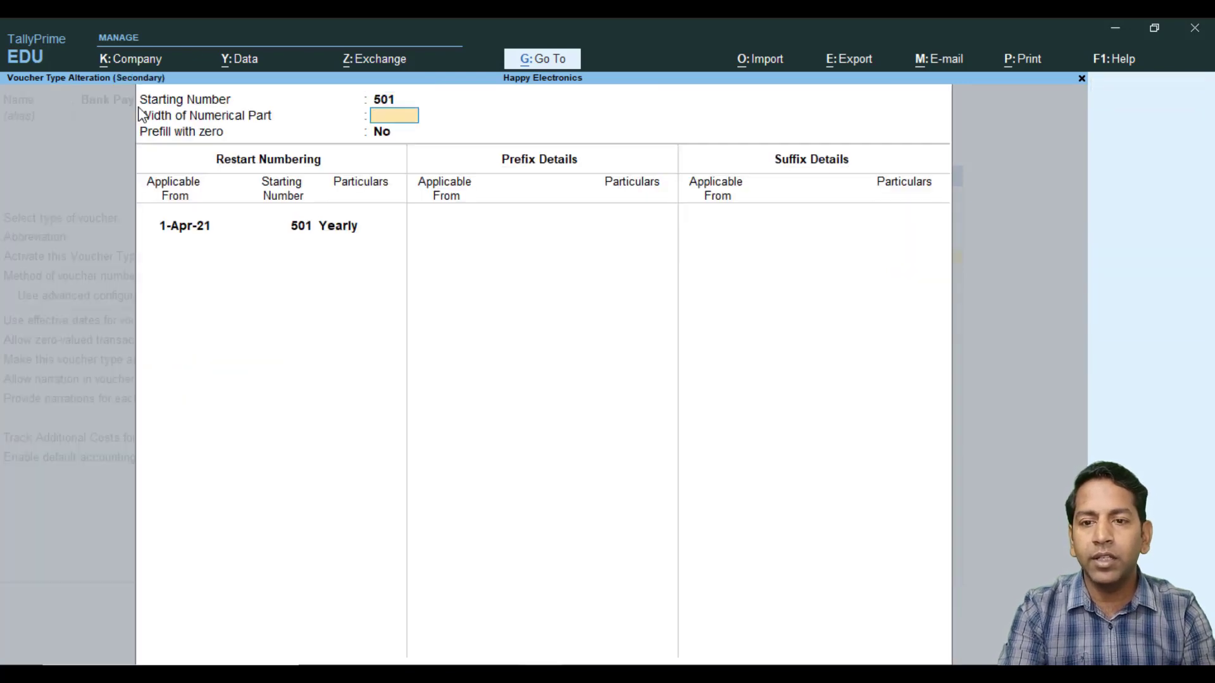
{"action": "key", "text": "BackSpace"}
{"action": "key", "text": "Delete"}
{"action": "key", "text": "Delete"}
{"action": "key", "text": "Delete"}
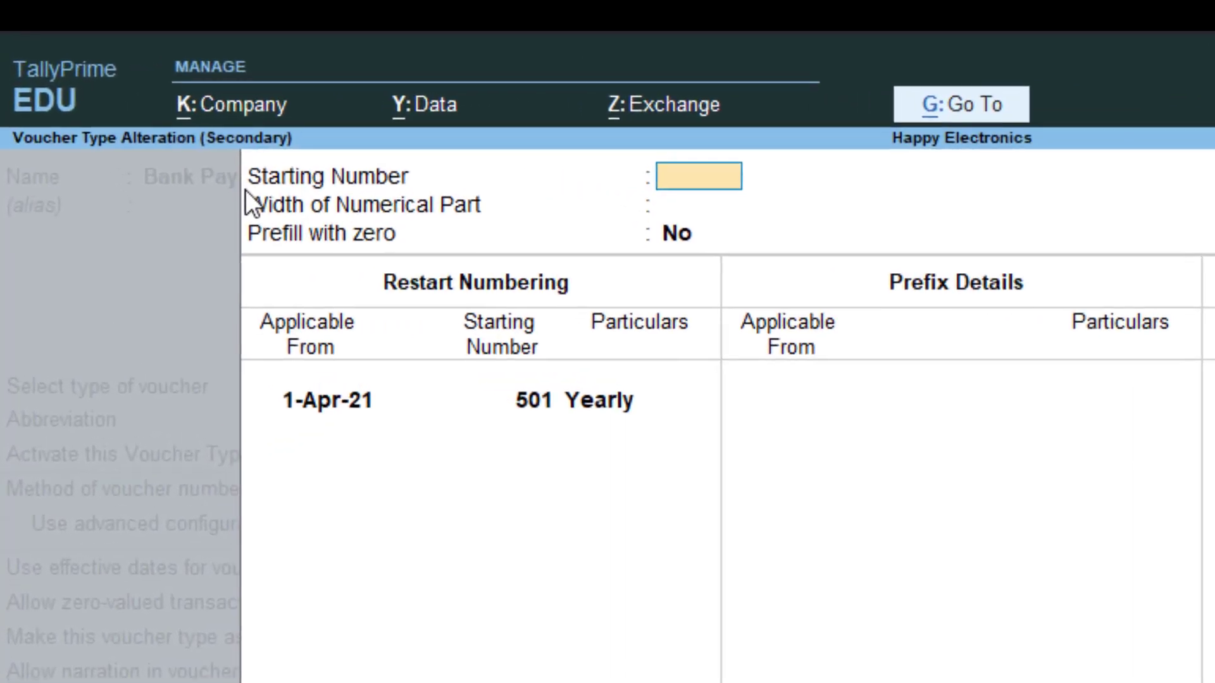
{"action": "type", "text": "101"}
{"action": "key", "text": "Return"}
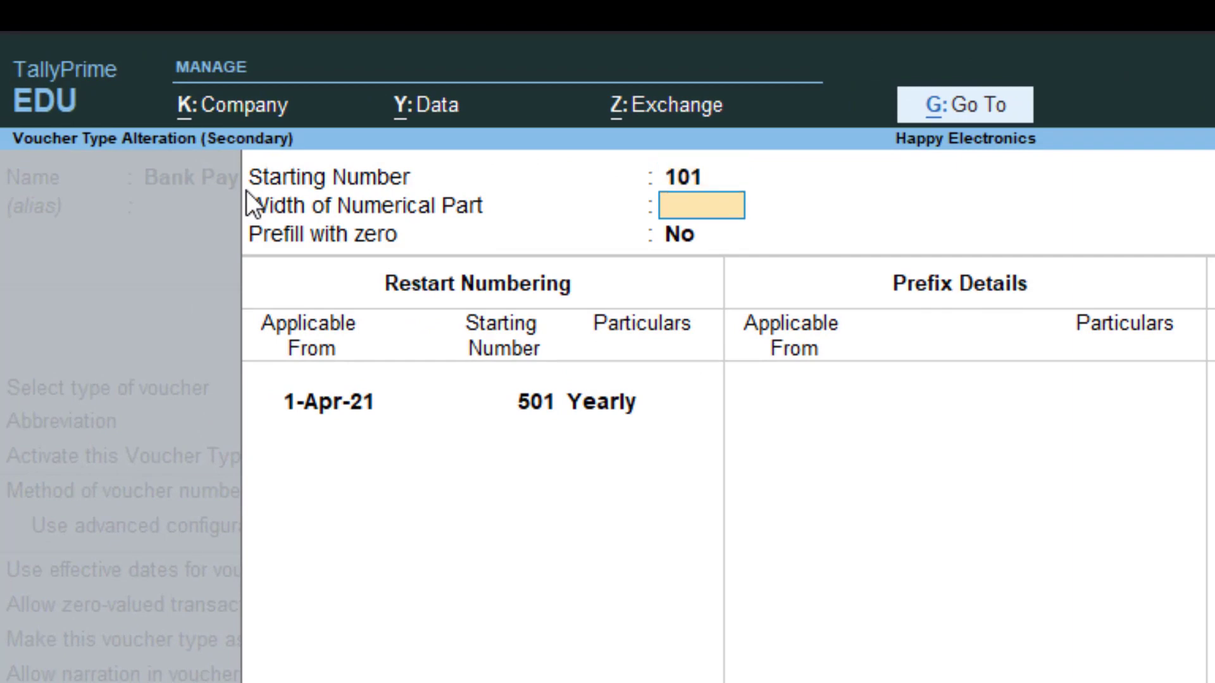
{"action": "key", "text": "Return"}
{"action": "key", "text": "Return"}
Step: Set the yearly restart's starting number to 101 for 1-Apr-21 and save the Bank Payment voucher type
{"action": "key", "text": "Delete"}
{"action": "key", "text": "Delete"}
{"action": "key", "text": "Delete"}
{"action": "type", "text": "101"}
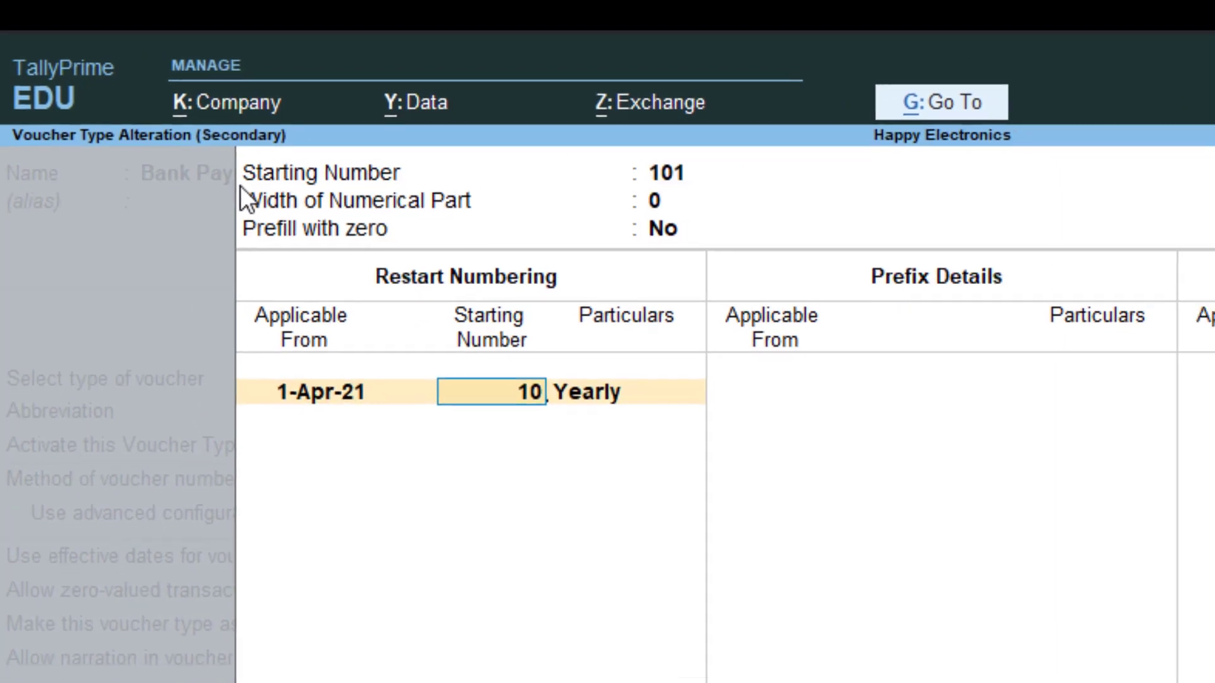
{"action": "key", "text": "Return"}
{"action": "key", "text": "Return"}
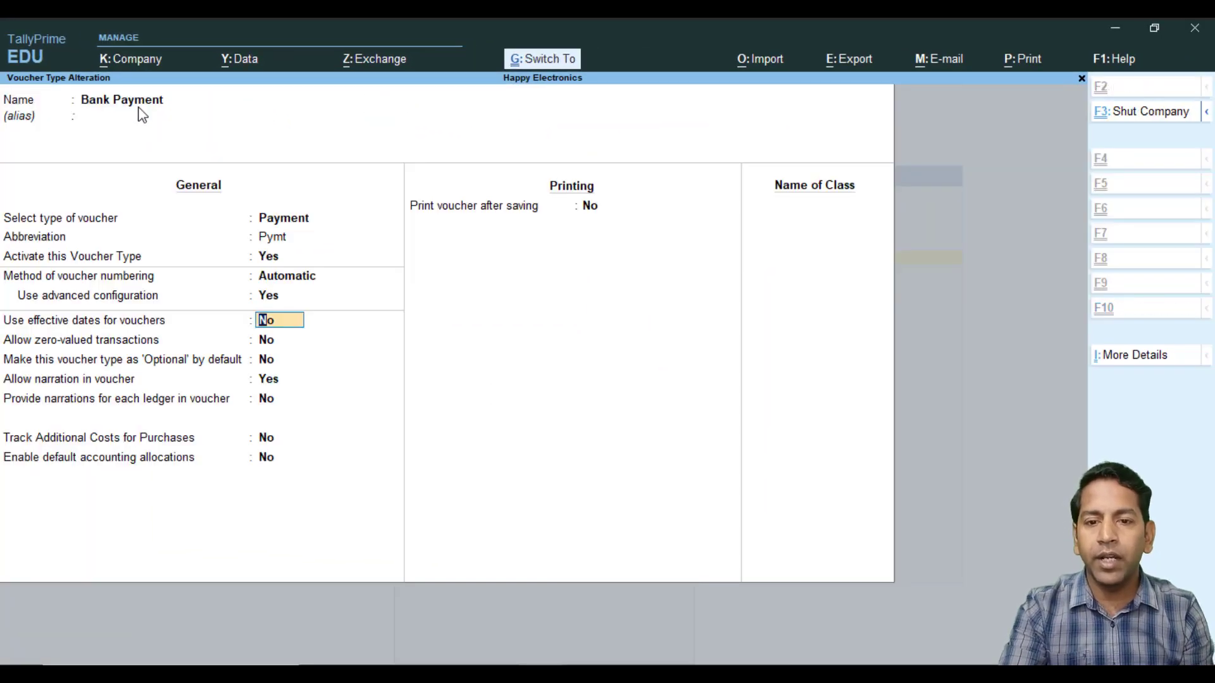
{"action": "key", "text": "ctrl+a"}
Step: Go back to the Gateway of Tally, check the Bank Payment number in voucher entry and close the voucher
{"action": "key", "text": "Escape"}
{"action": "key", "text": "Escape"}
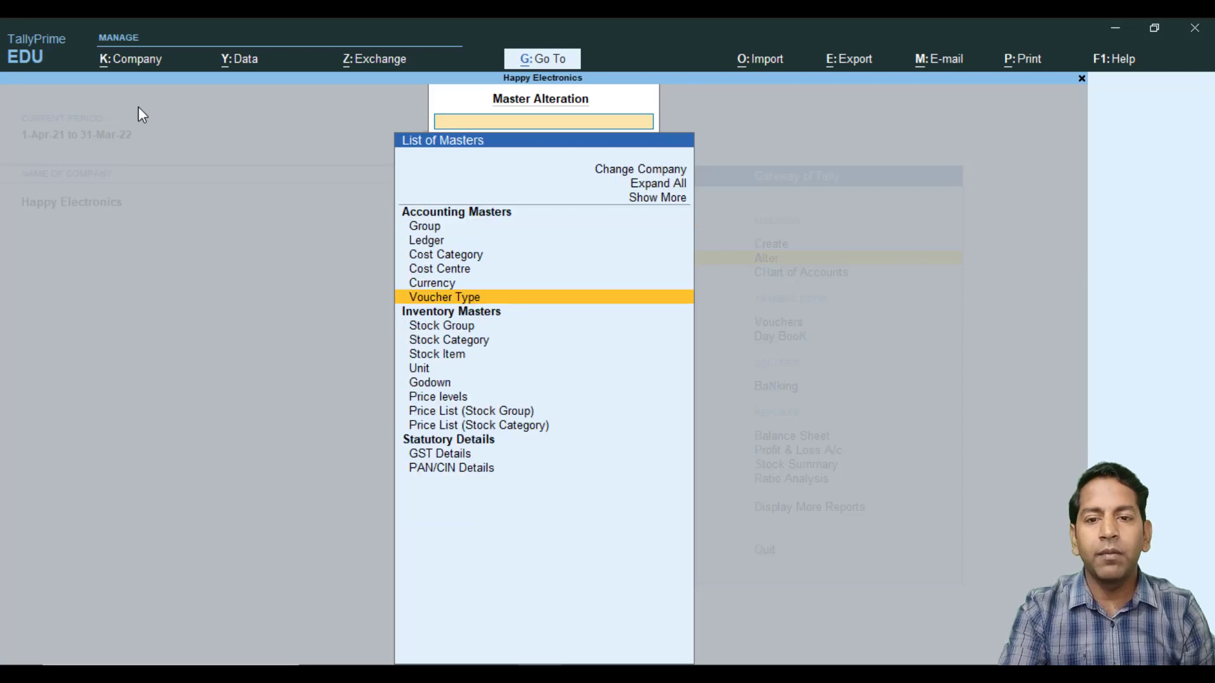
{"action": "key", "text": "Down"}
{"action": "key", "text": "Down"}
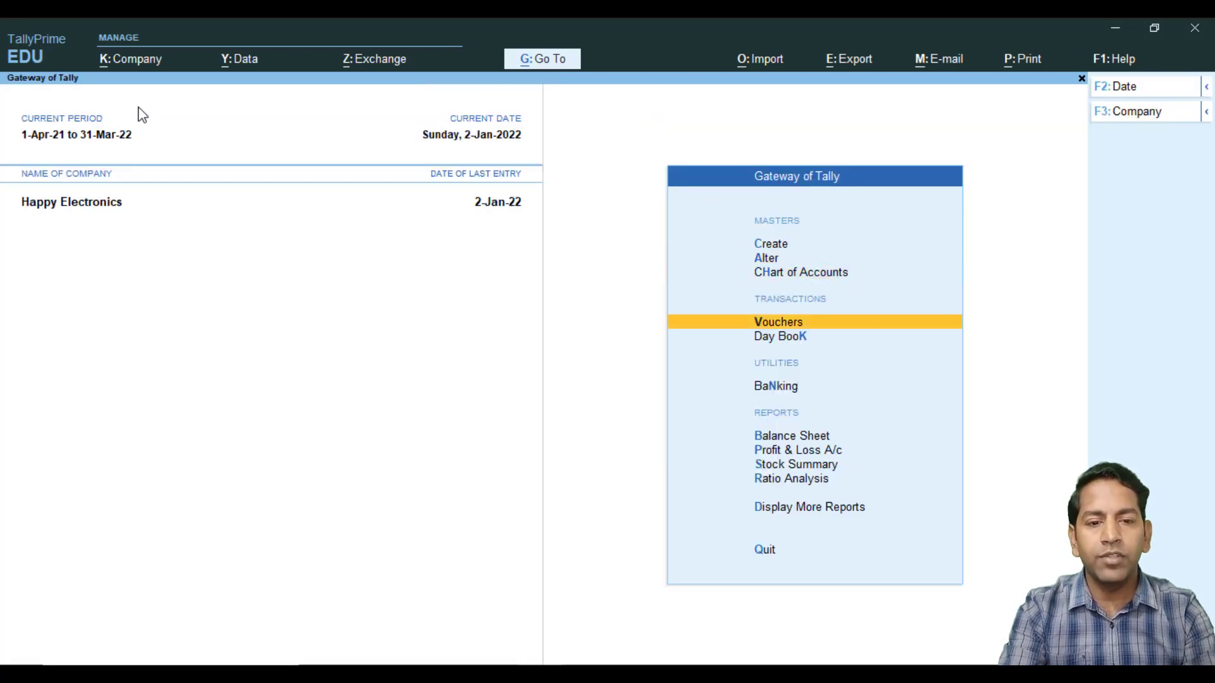
{"action": "key", "text": "Return"}
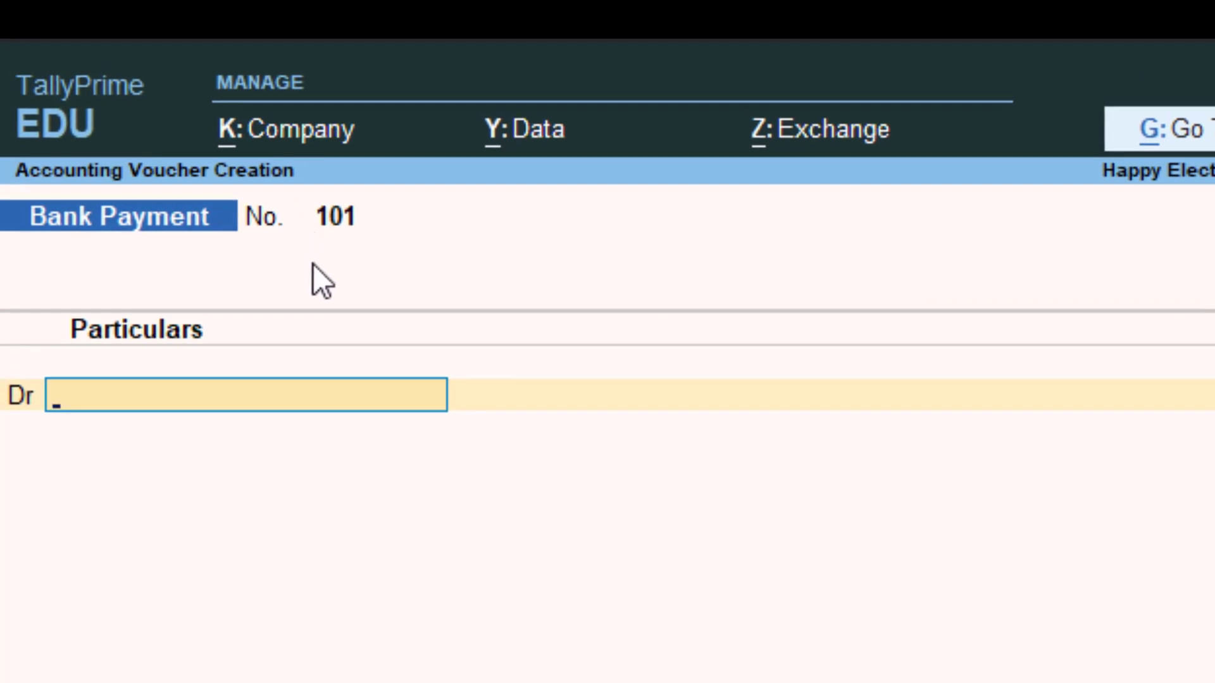
{"action": "key", "text": "Escape"}
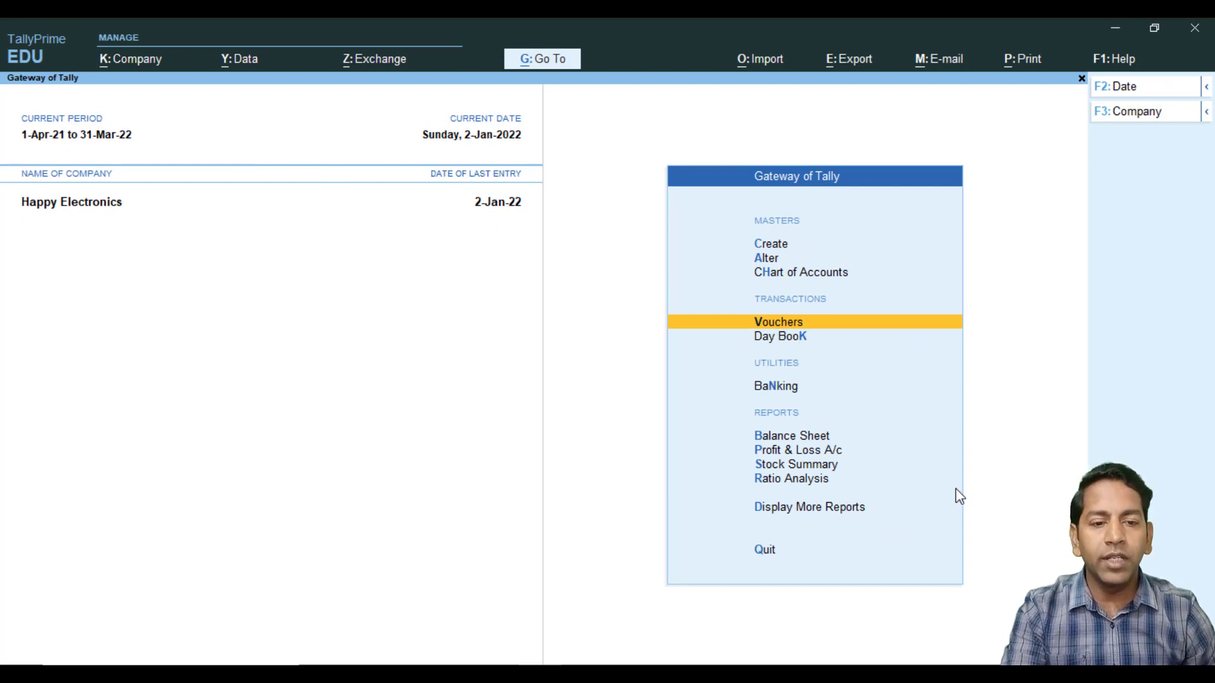
{"action": "left_click", "coordinate": [961, 511]}
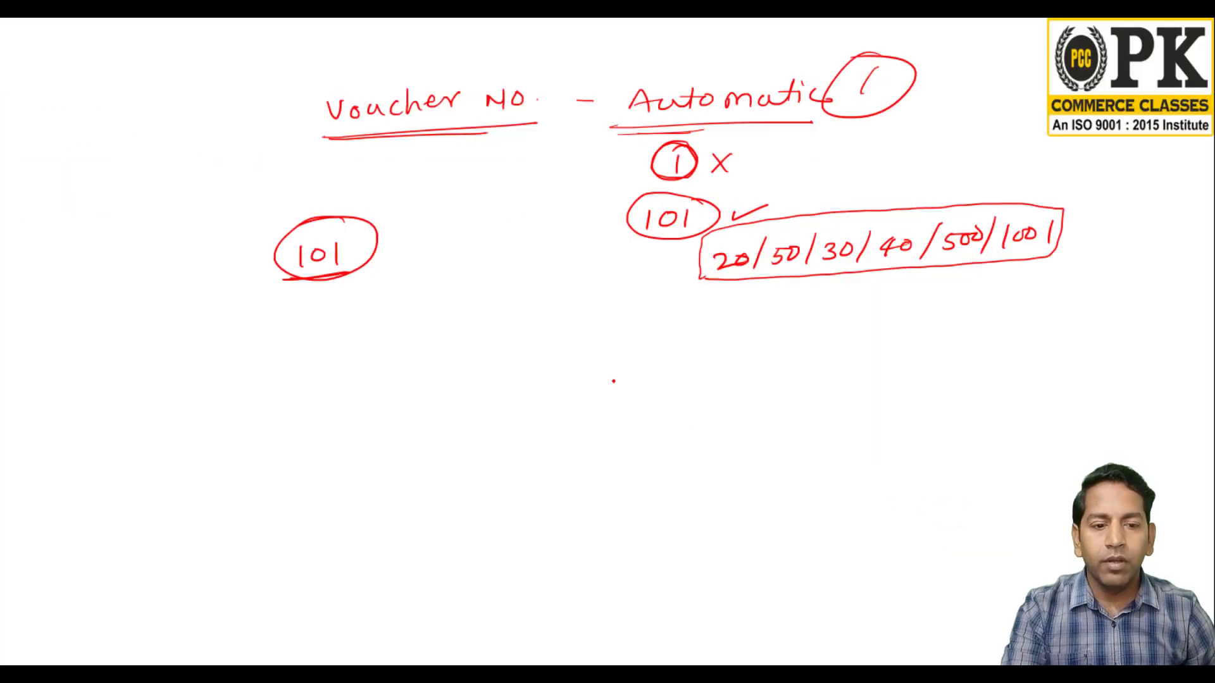
{"action": "key", "text": "e"}
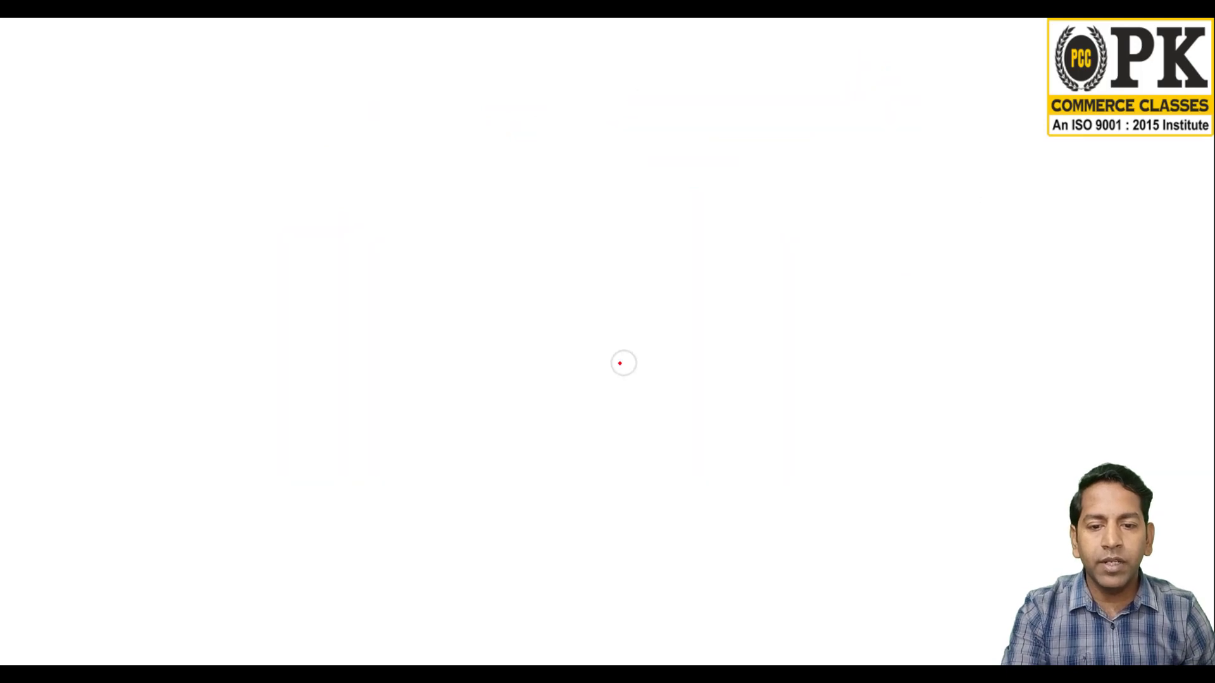
{"action": "key", "text": "Page_Up"}
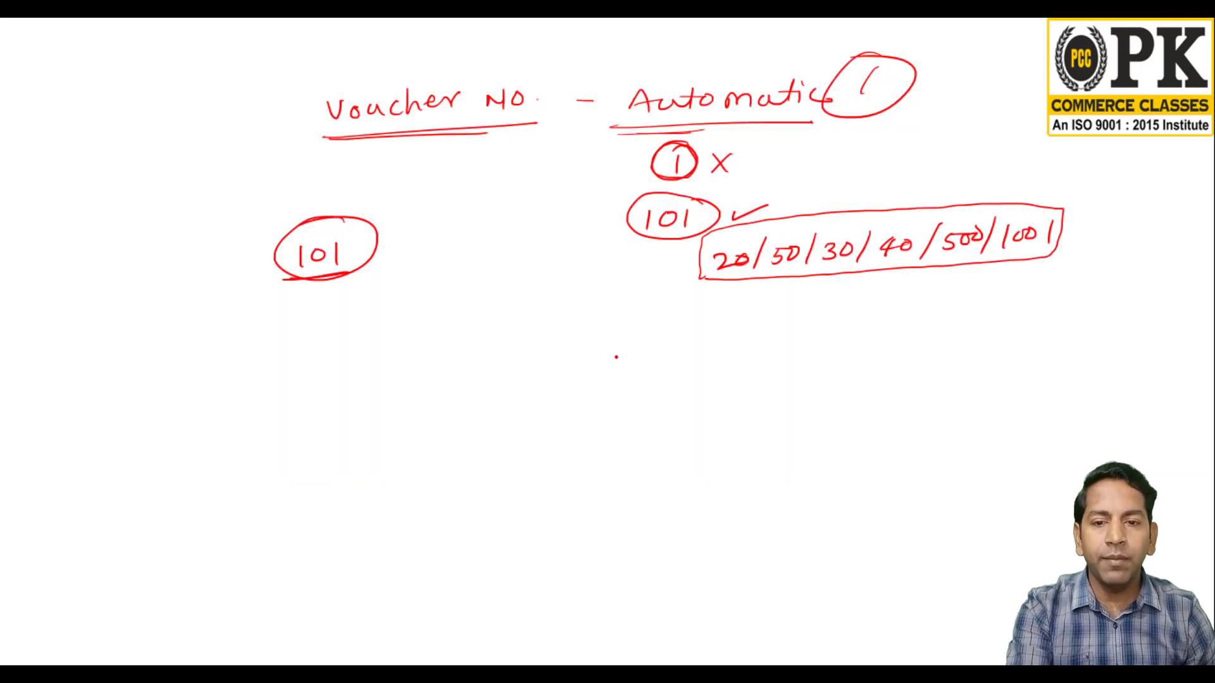
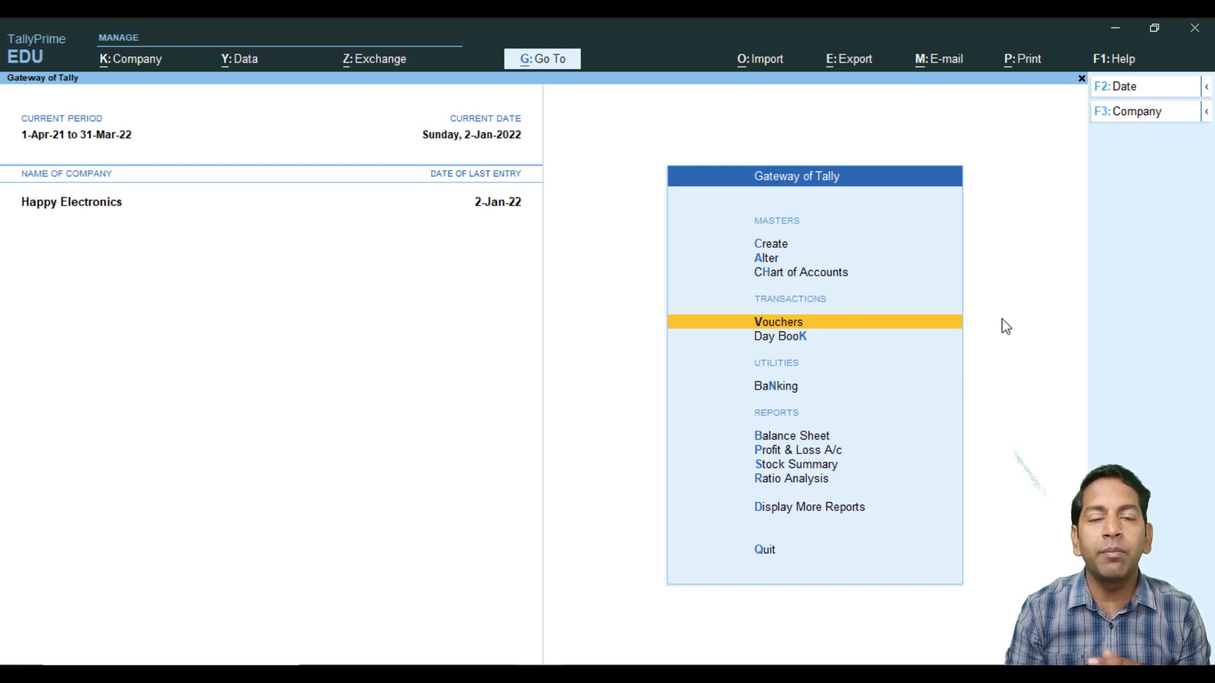
Step: Open the list of voucher types for alteration from the Gateway of Tally
{"action": "key", "text": "Up"}
{"action": "key", "text": "Up"}
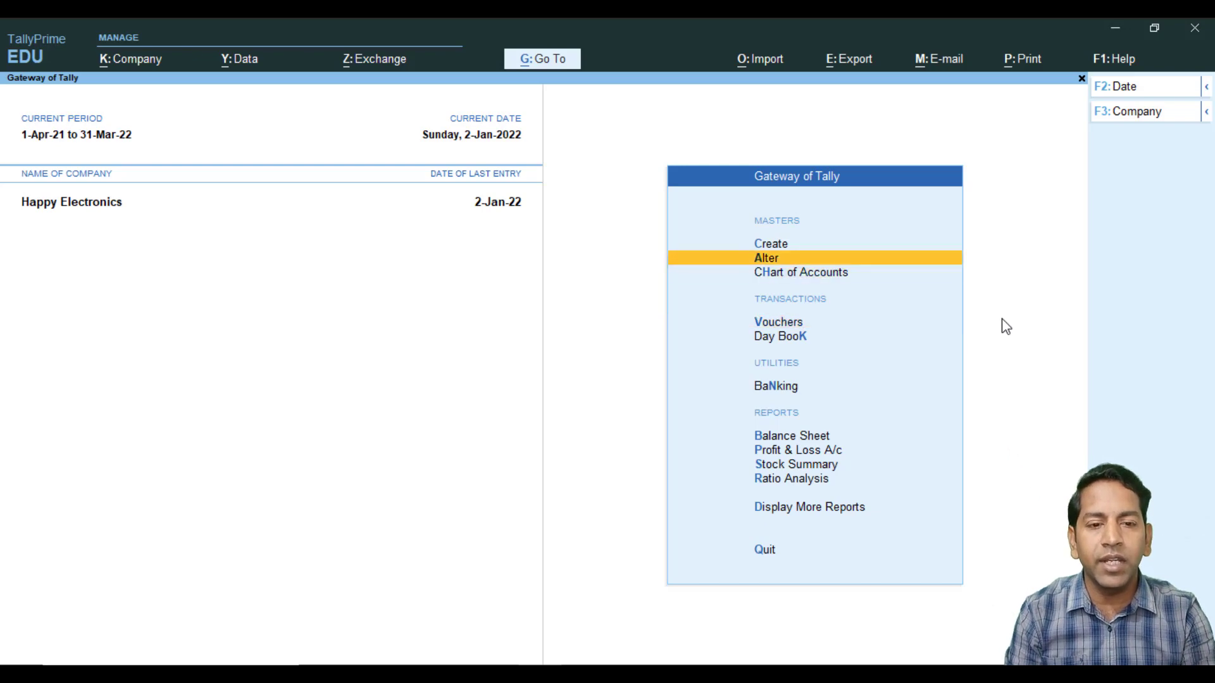
{"action": "key", "text": "Return"}
{"action": "key", "text": "Down"}
{"action": "key", "text": "Down"}
{"action": "key", "text": "Down"}
{"action": "key", "text": "Down"}
{"action": "key", "text": "Down"}
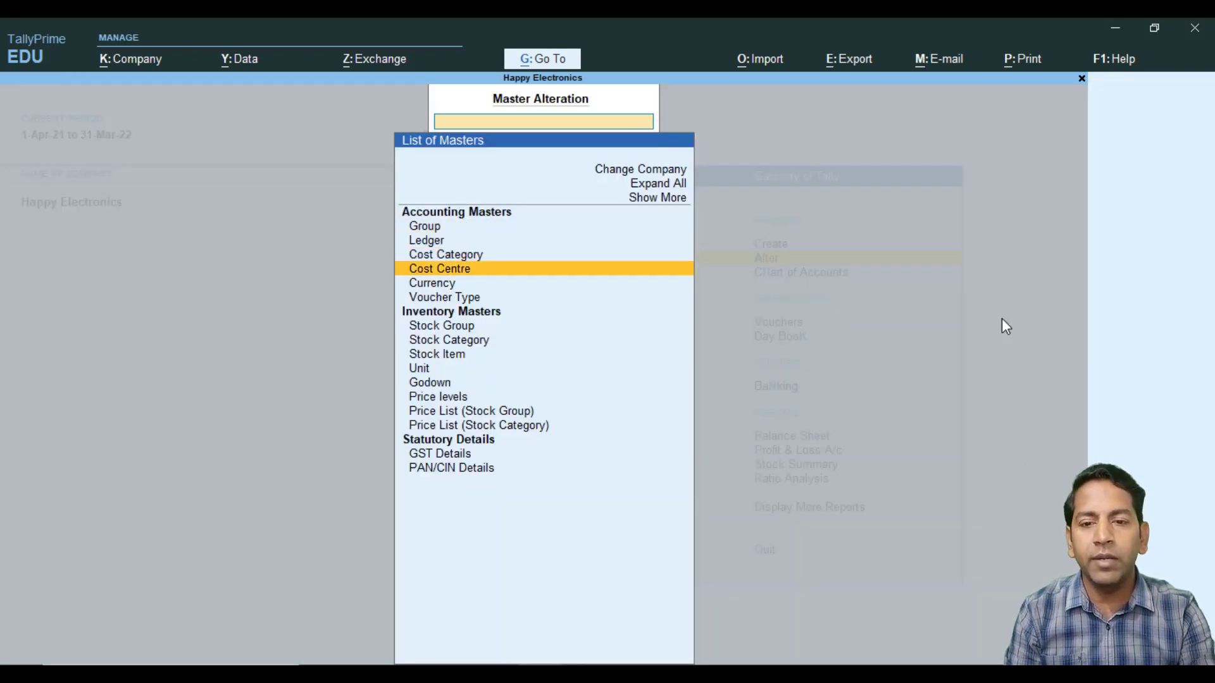
{"action": "key", "text": "Return"}
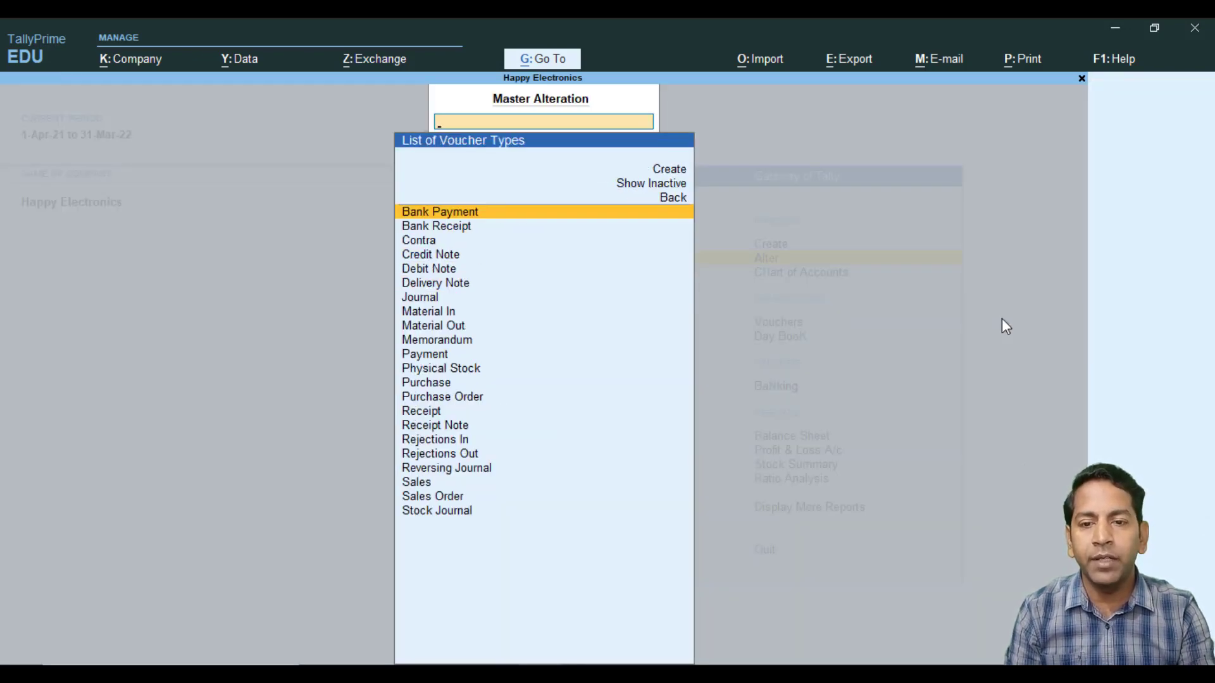
Step: Open the Bank Payment voucher type for alteration and set its advanced numbering configuration to Yes
{"action": "key", "text": "Return"}
{"action": "key", "text": "Return"}
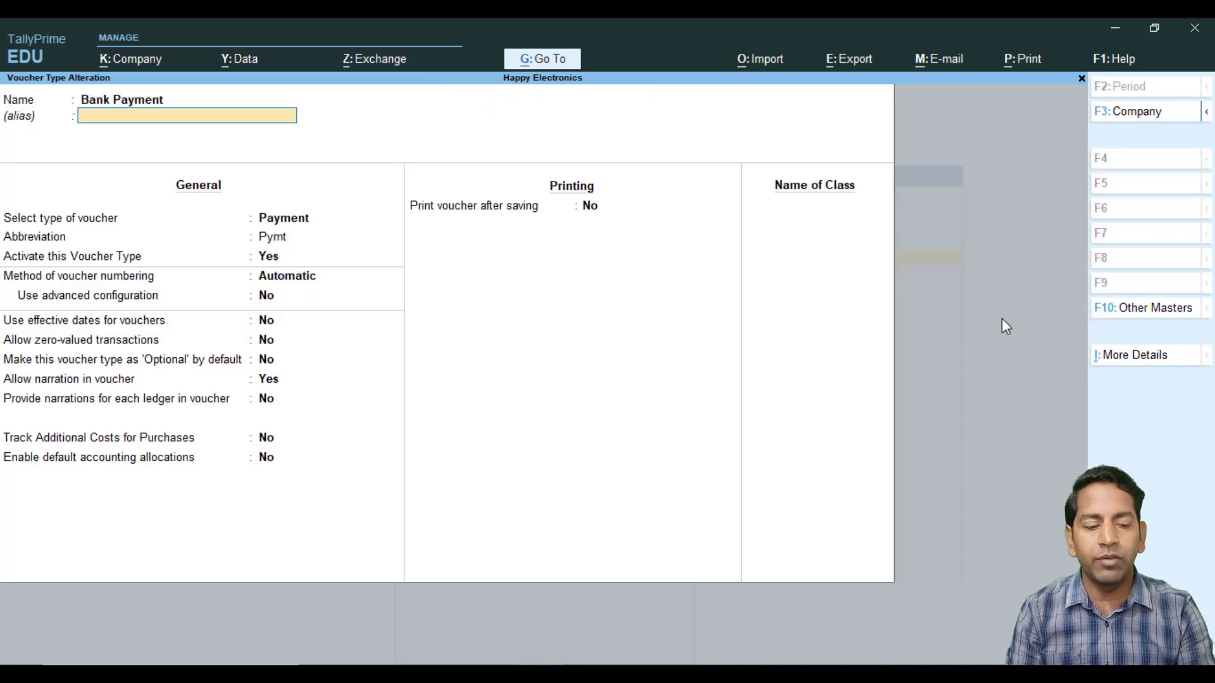
{"action": "key", "text": "Return"}
{"action": "key", "text": "Return"}
{"action": "key", "text": "Return"}
{"action": "key", "text": "Return"}
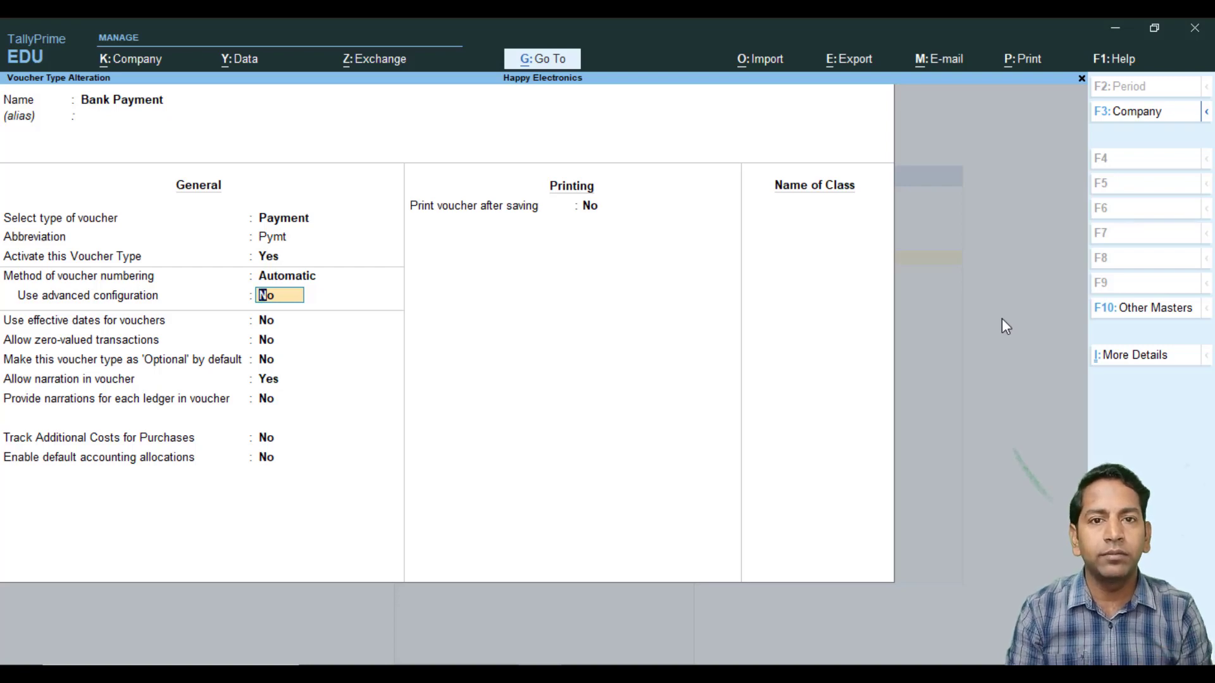
{"action": "type", "text": "y"}
{"action": "key", "text": "Return"}
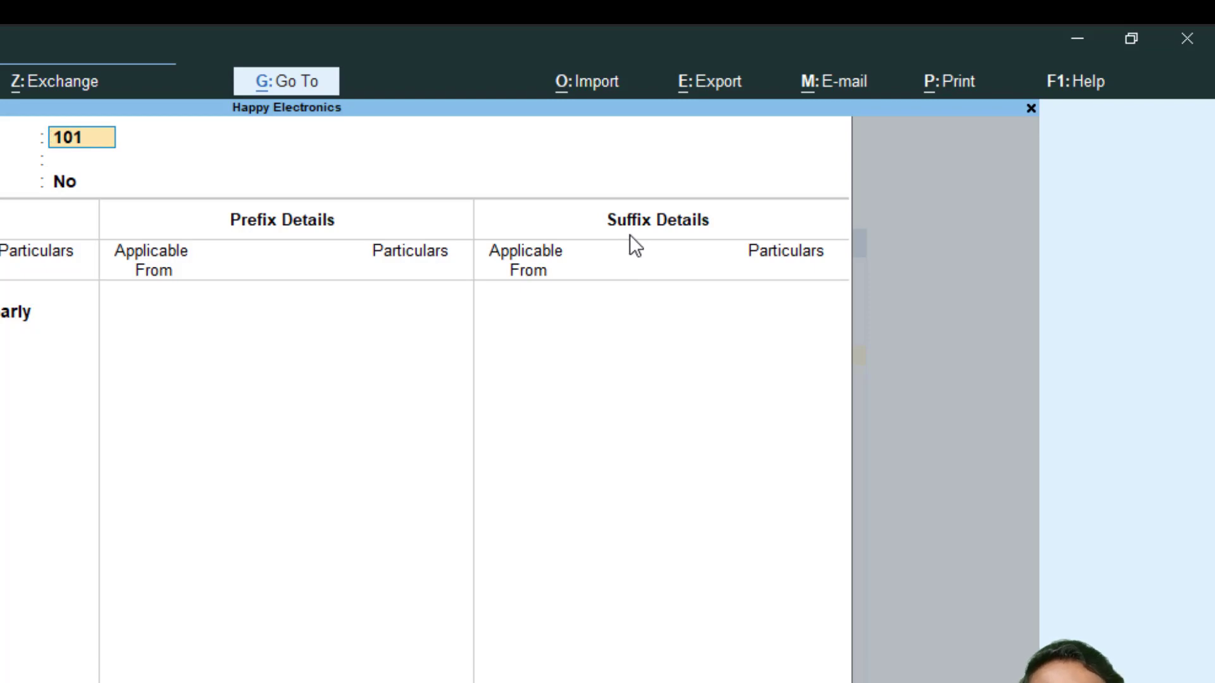
Step: Keep the starting number and yearly restart settings, and add the prefix BP/ applicable from 1-Apr-21
{"action": "key", "text": "Return"}
{"action": "key", "text": "Return"}
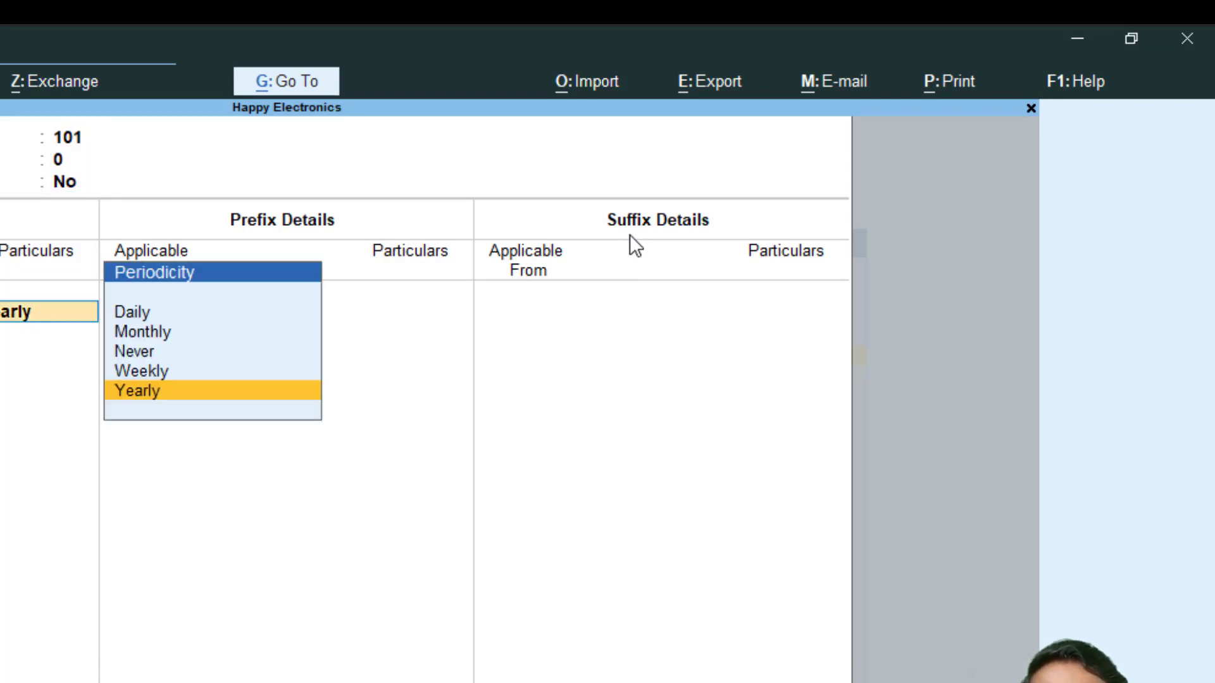
{"action": "key", "text": "Return"}
{"action": "key", "text": "Return"}
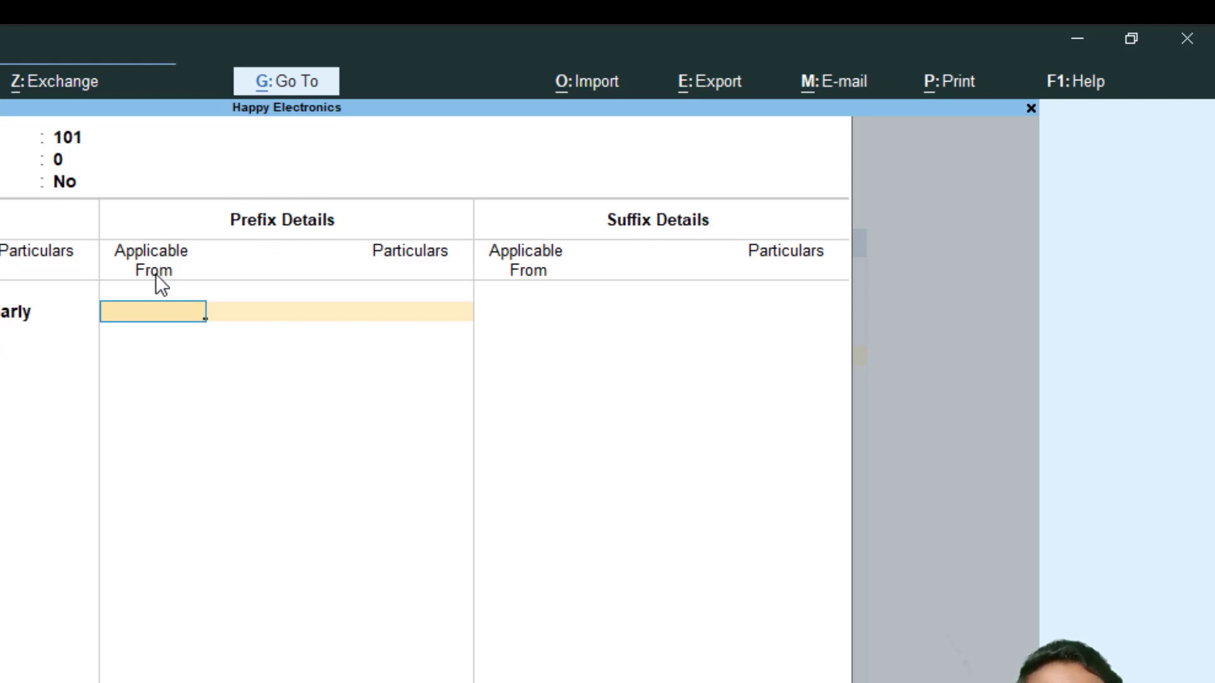
{"action": "type", "text": "1"}
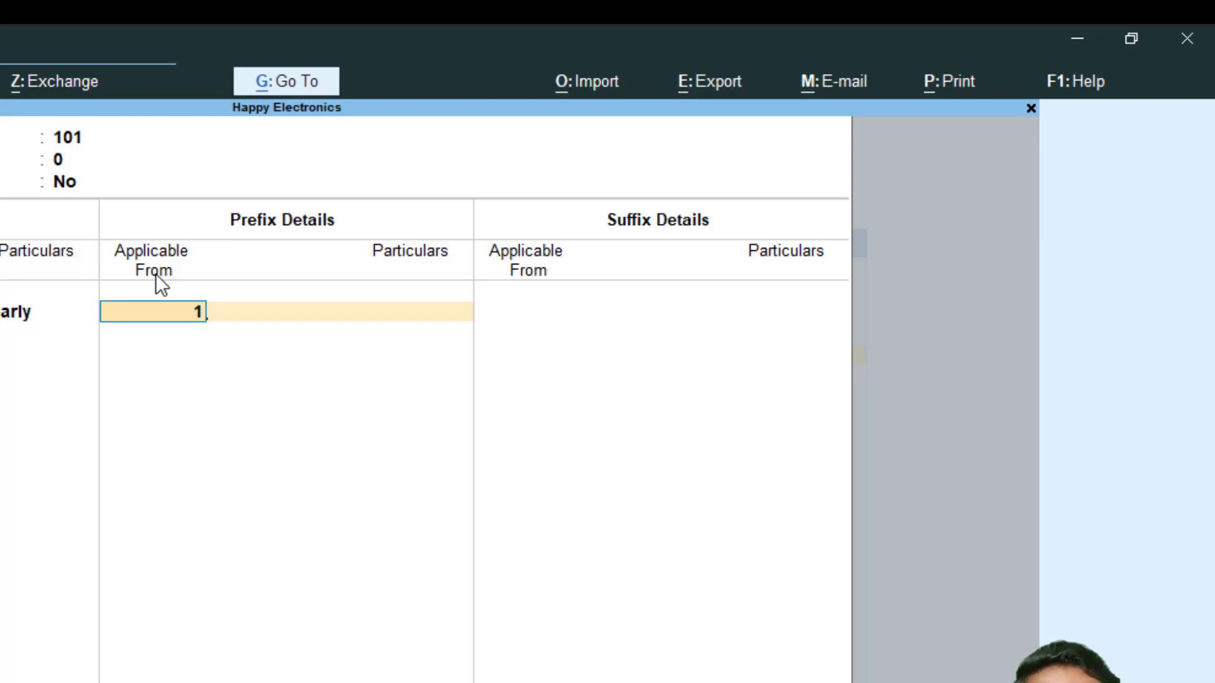
{"action": "type", "text": ".4.21"}
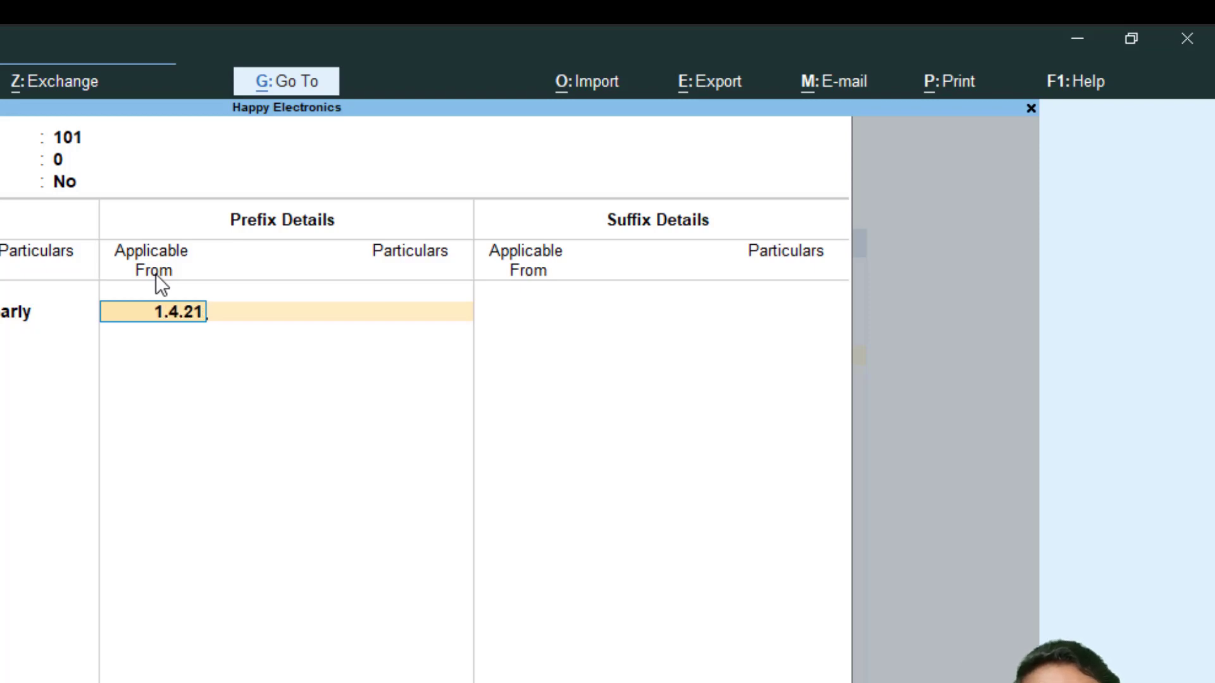
{"action": "key", "text": "Return"}
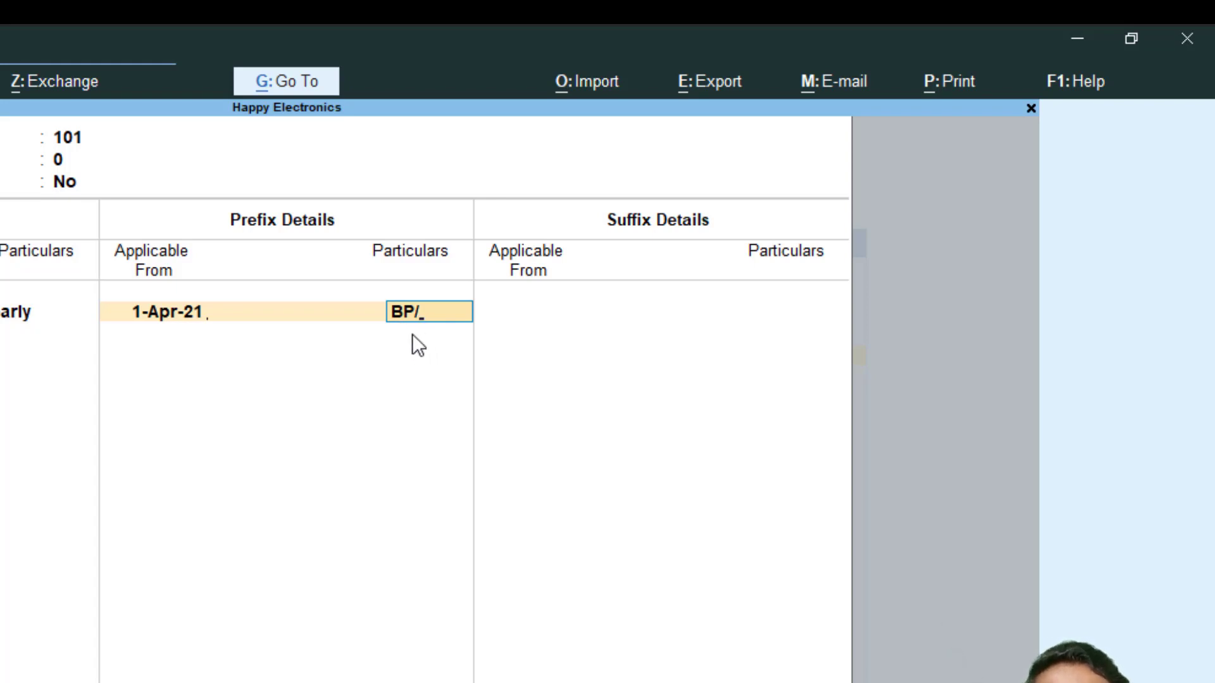
{"action": "key", "text": "Return"}
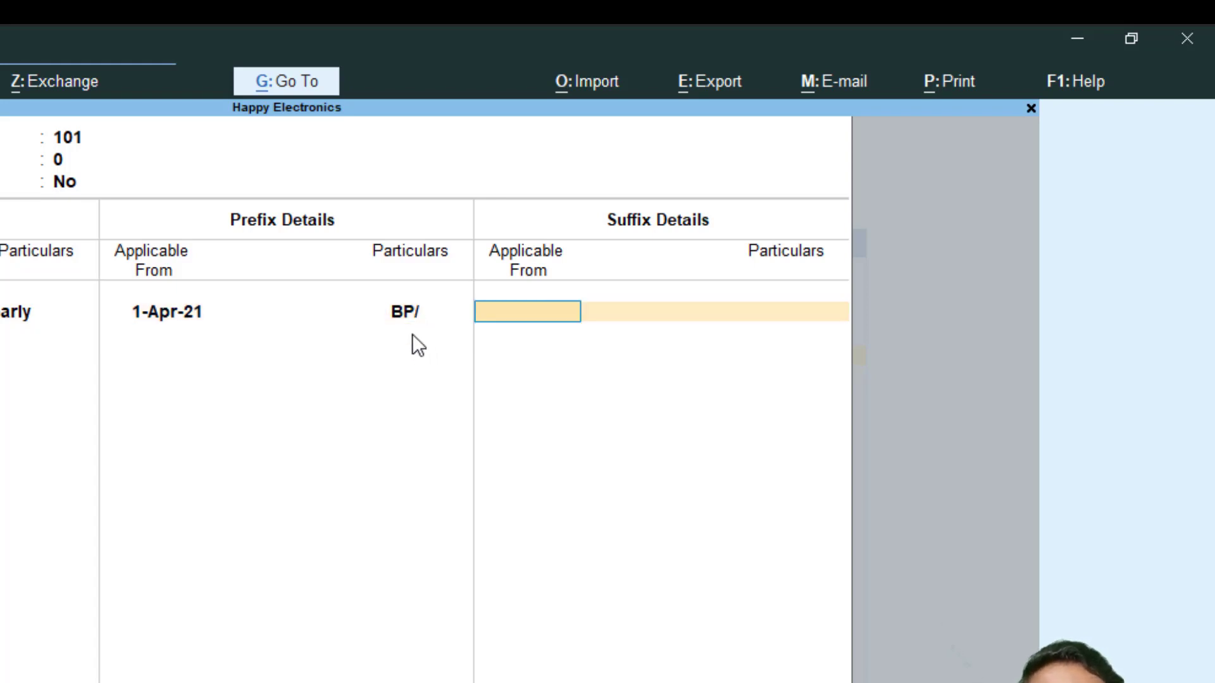
Step: Add the suffix /2021-22 applicable from 1-Apr-21 and save the Bank Payment voucher type
{"action": "type", "text": "1.4"}
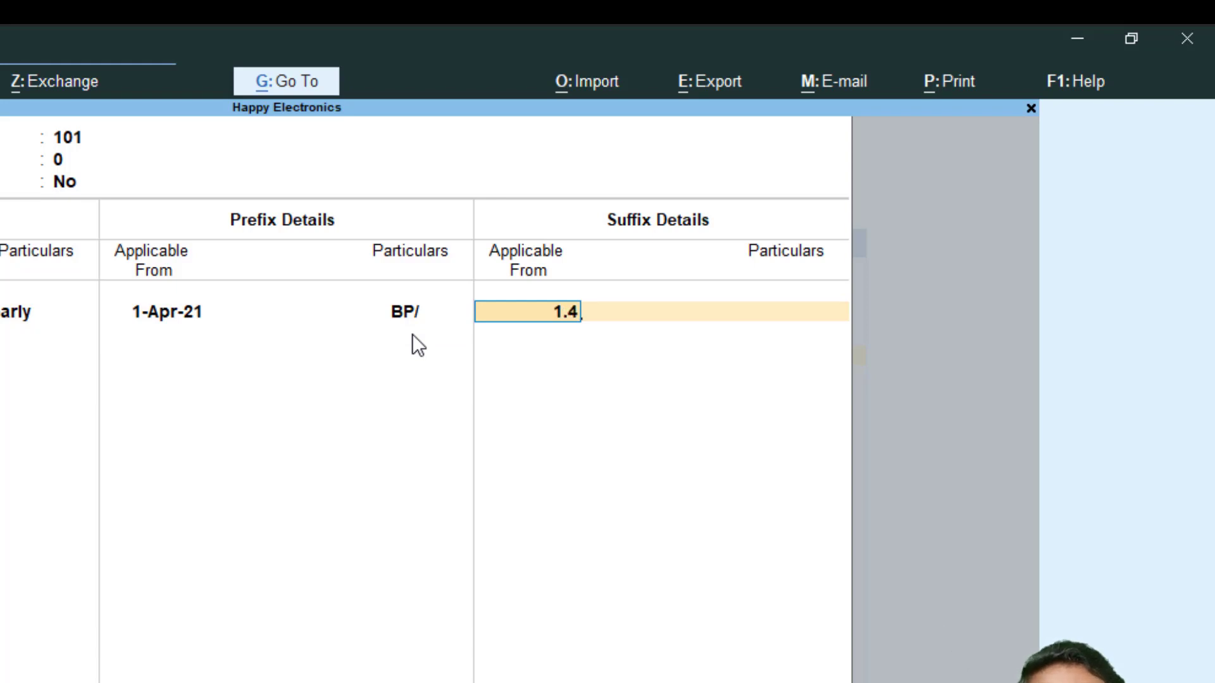
{"action": "key", "text": "Return"}
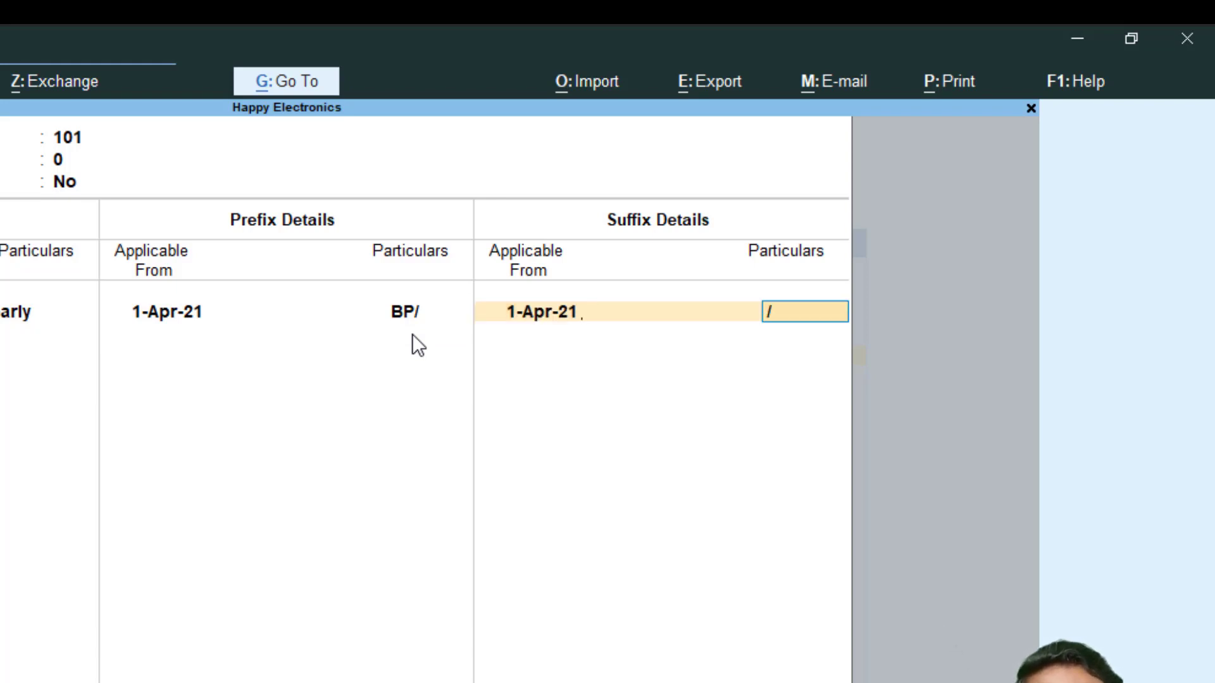
{"action": "type", "text": "/201"}
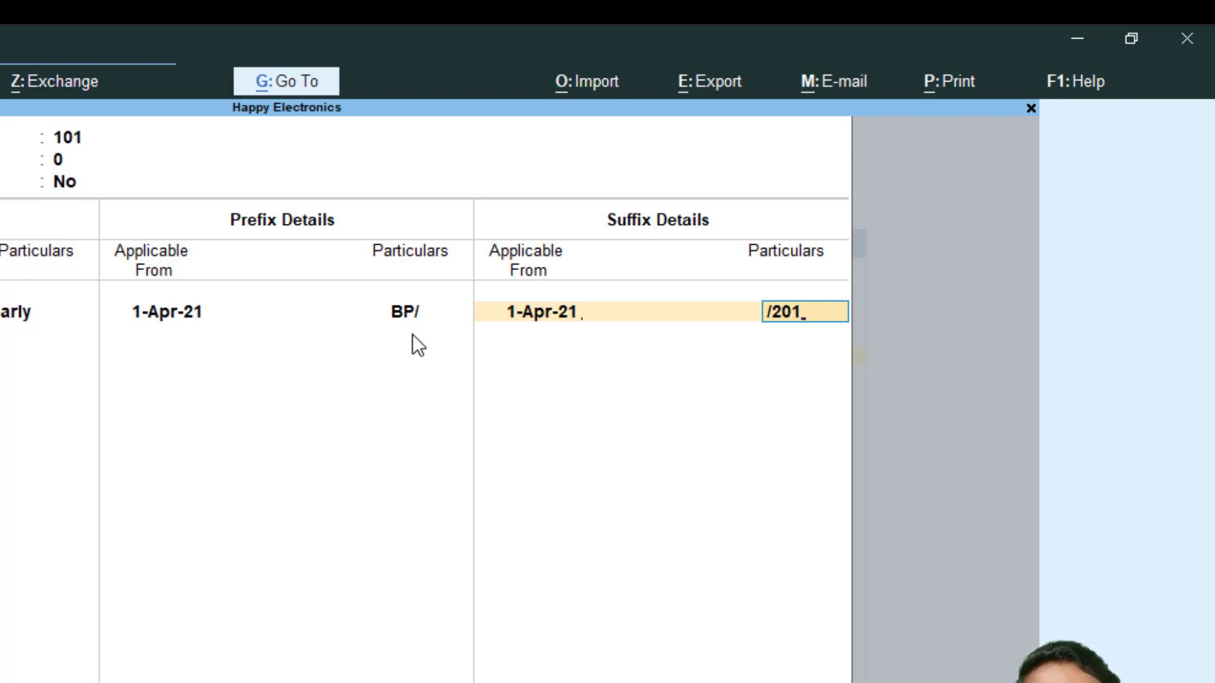
{"action": "key", "text": "BackSpace"}
{"action": "type", "text": "21-22"}
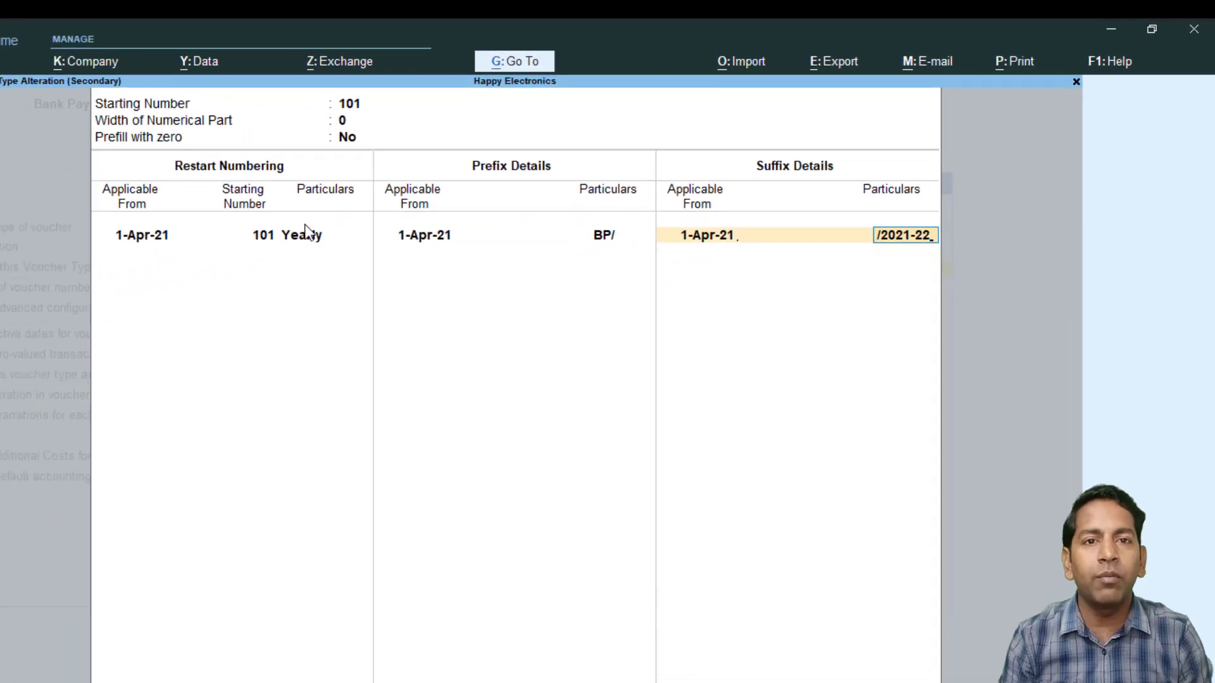
{"action": "key", "text": "Return"}
{"action": "key", "text": "Return"}
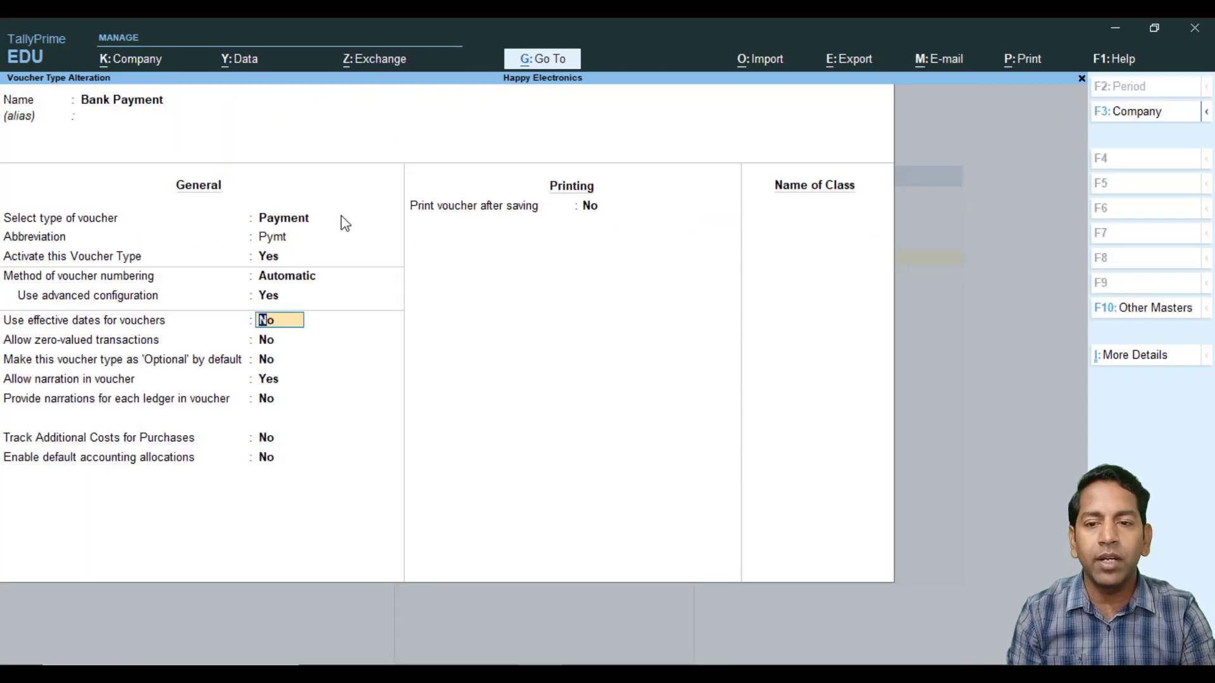
{"action": "key", "text": "ctrl+a"}
Step: Return to the Gateway of Tally, check the prefixed and suffixed Bank Payment number in voucher entry, and close the voucher
{"action": "key", "text": "Escape"}
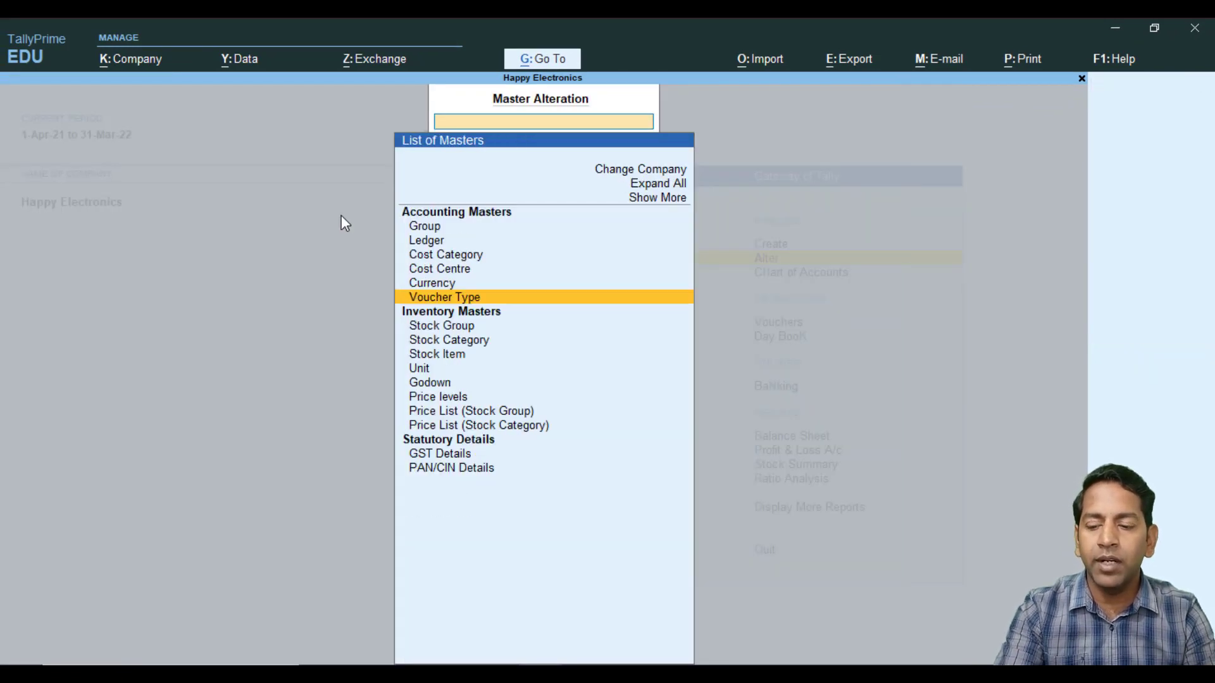
{"action": "key", "text": "Escape"}
{"action": "key", "text": "Down"}
{"action": "key", "text": "Down"}
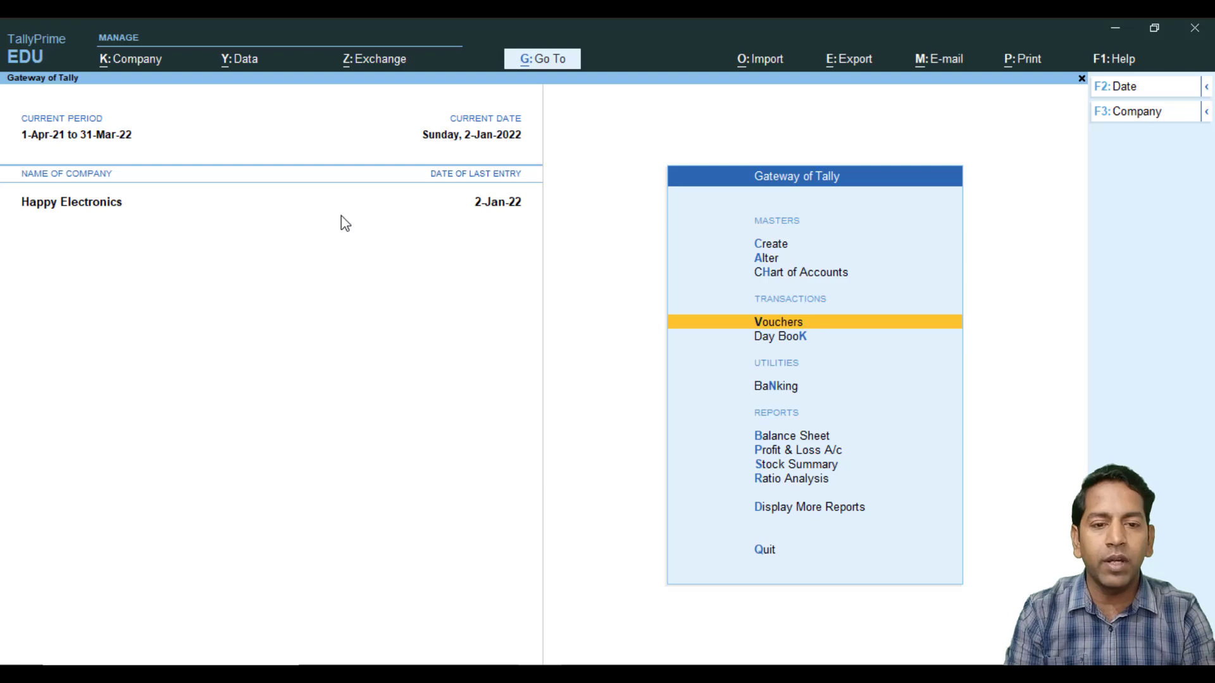
{"action": "key", "text": "Return"}
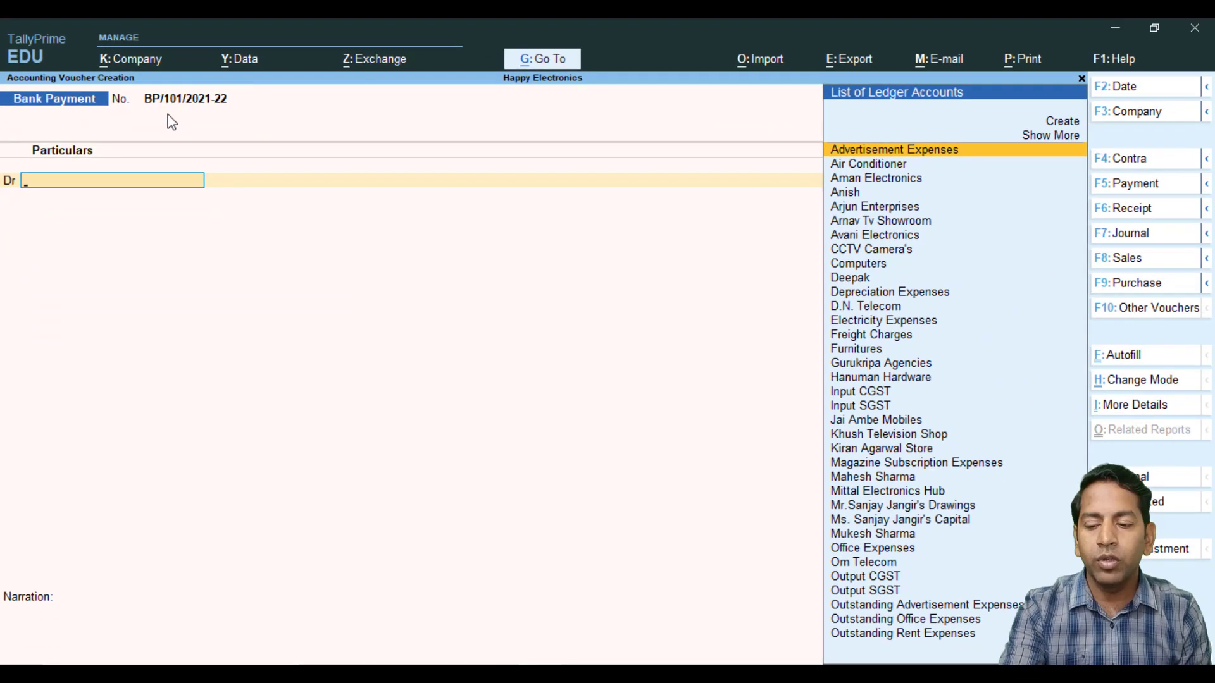
{"action": "key", "text": "Escape"}
Step: Open the Bank Payment voucher type for alteration from the Gateway of Tally
{"action": "key", "text": "Up"}
{"action": "key", "text": "Up"}
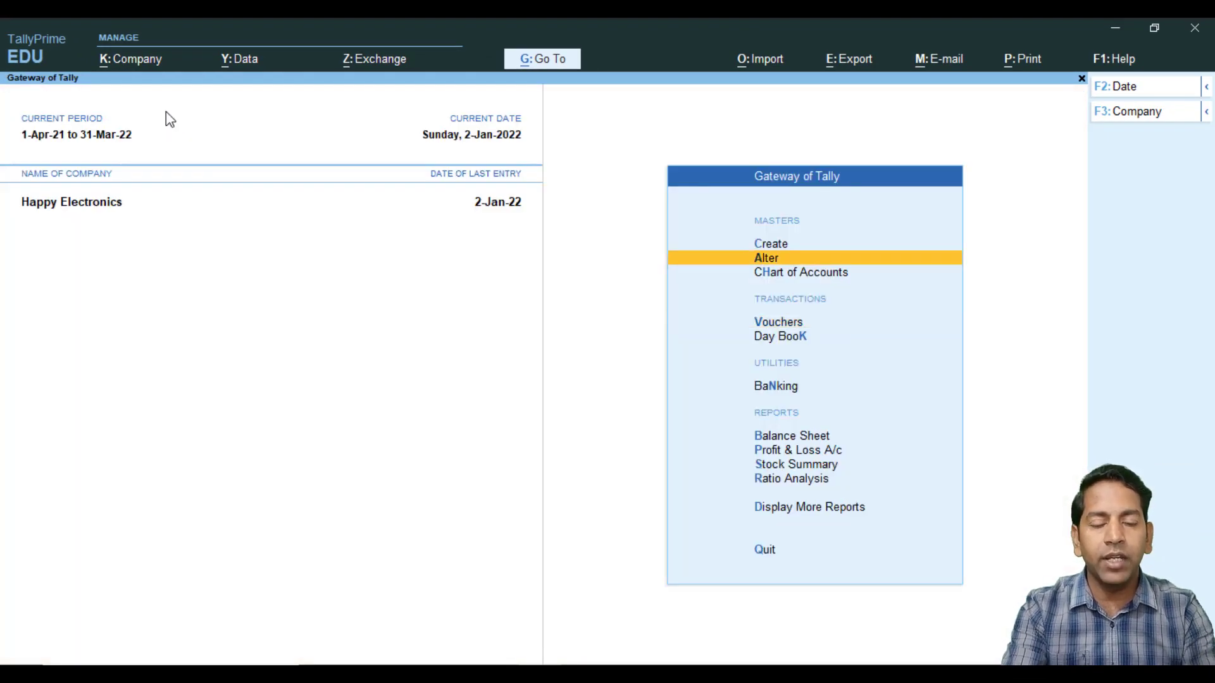
{"action": "key", "text": "Return"}
{"action": "key", "text": "Down"}
{"action": "key", "text": "Down"}
{"action": "key", "text": "Down"}
{"action": "key", "text": "Down"}
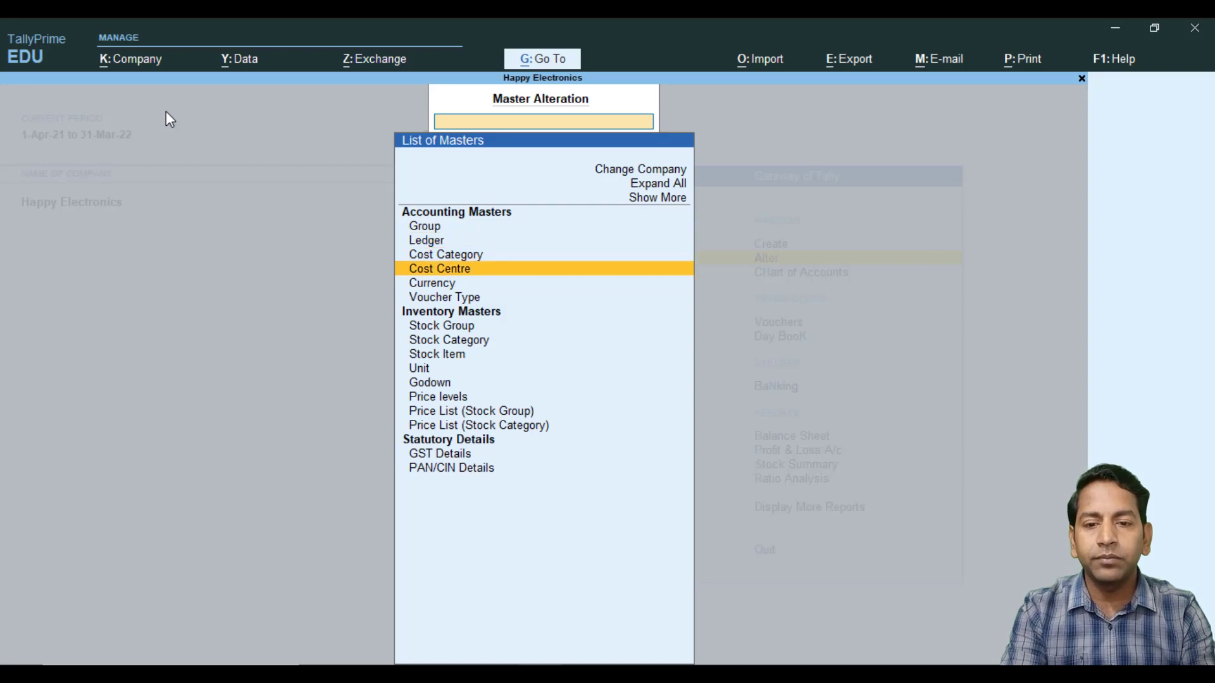
{"action": "key", "text": "Return"}
{"action": "key", "text": "Return"}
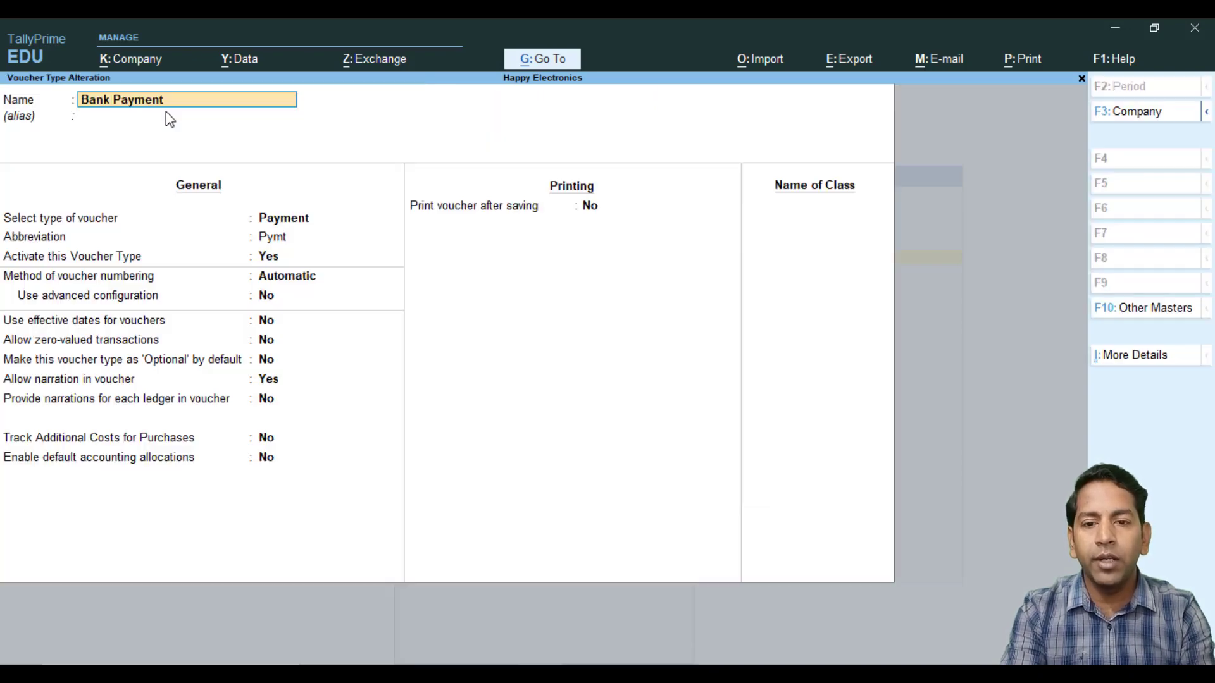
Step: Turn on advanced configuration for Bank Payment's automatic voucher numbering
{"action": "key", "text": "Return"}
{"action": "key", "text": "Return"}
{"action": "key", "text": "Return"}
{"action": "key", "text": "Return"}
{"action": "key", "text": "Return"}
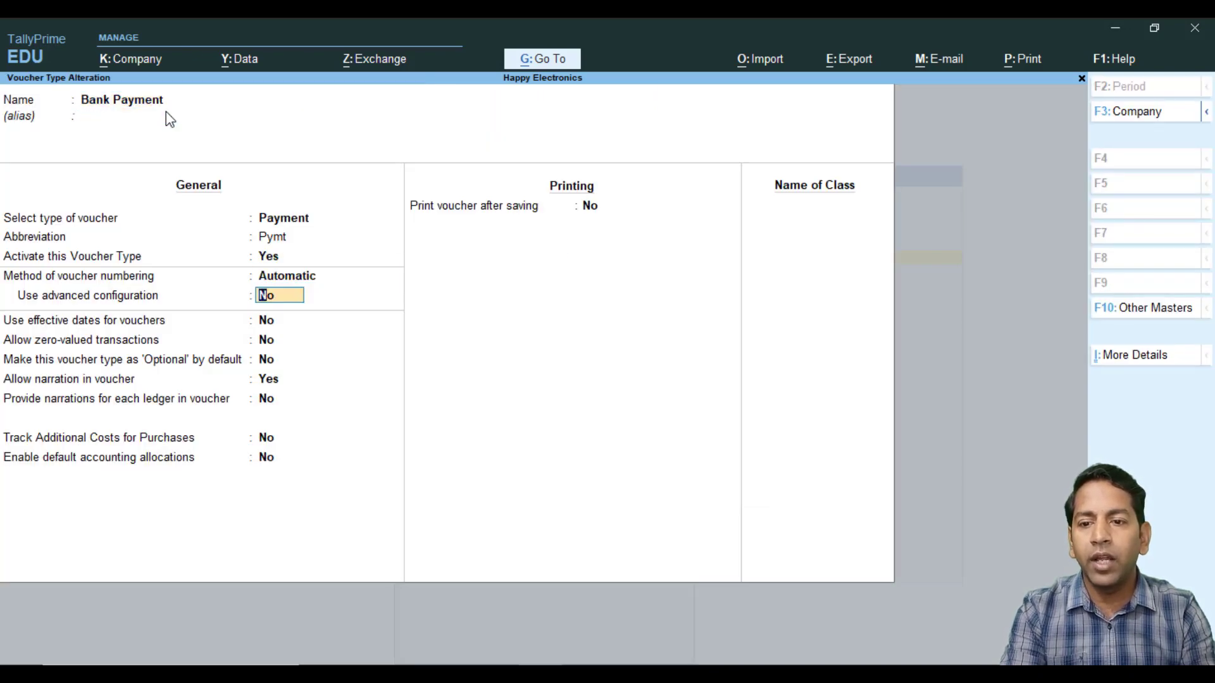
{"action": "type", "text": "y"}
{"action": "key", "text": "Return"}
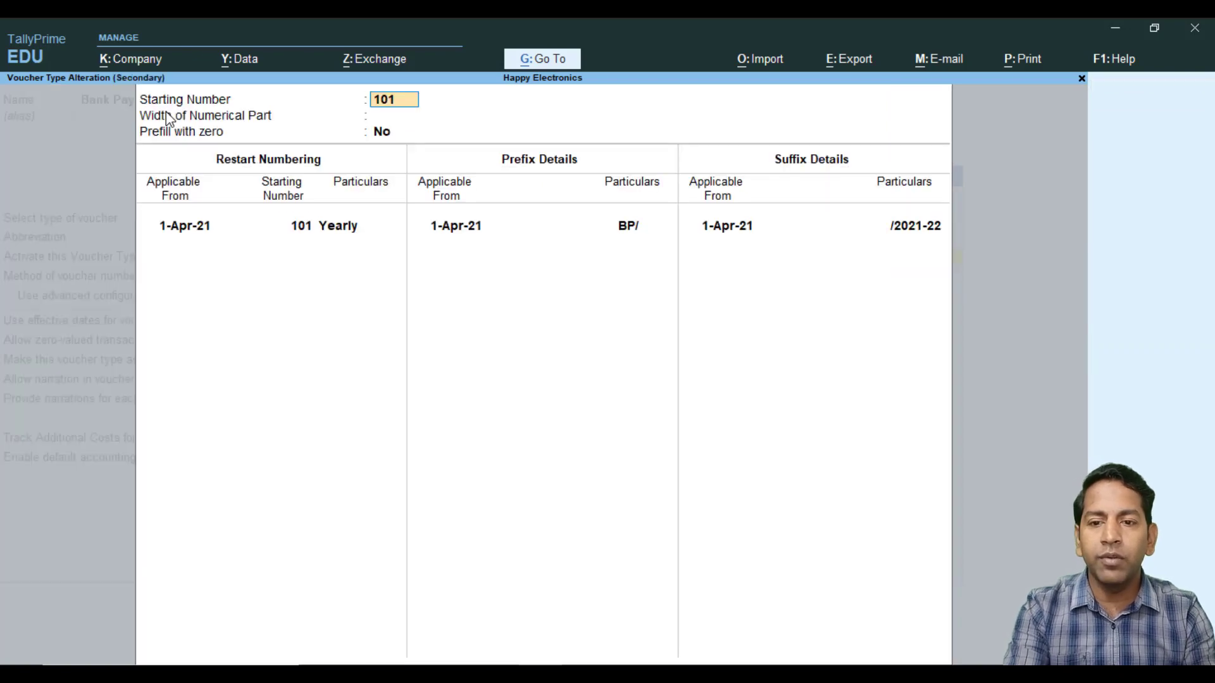
Step: Set the width of the numerical part to 4 and zero prefill to Yes, and save the voucher type
{"action": "key", "text": "Return"}
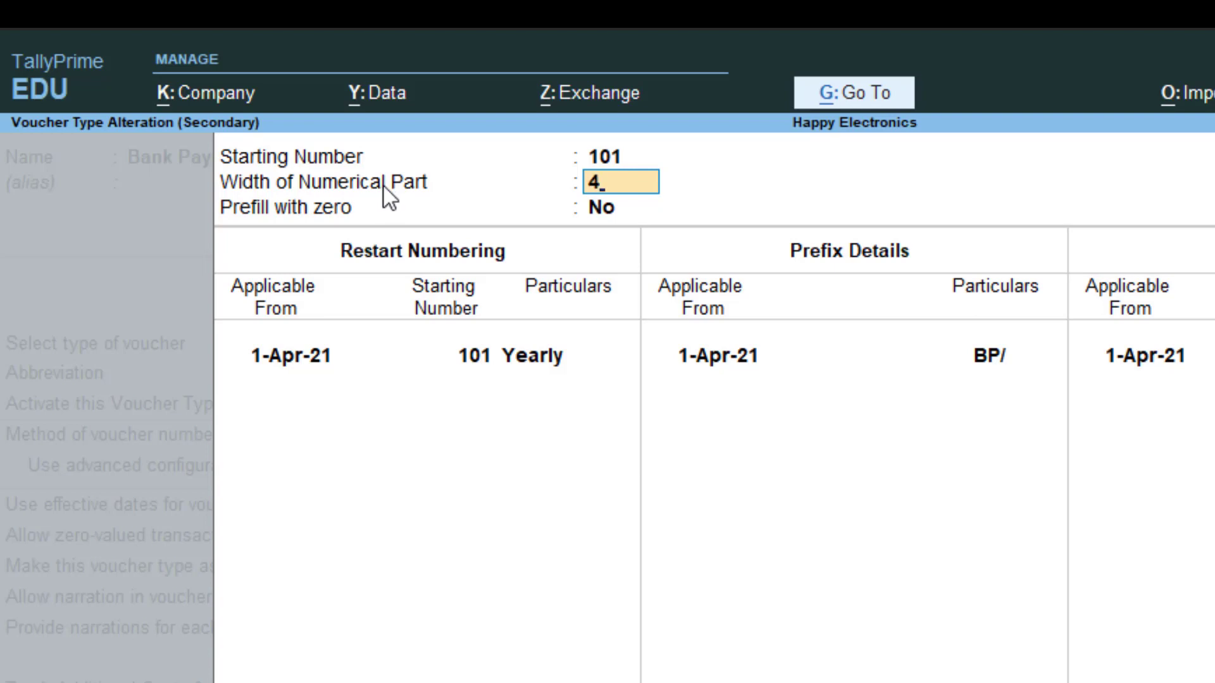
{"action": "key", "text": "Return"}
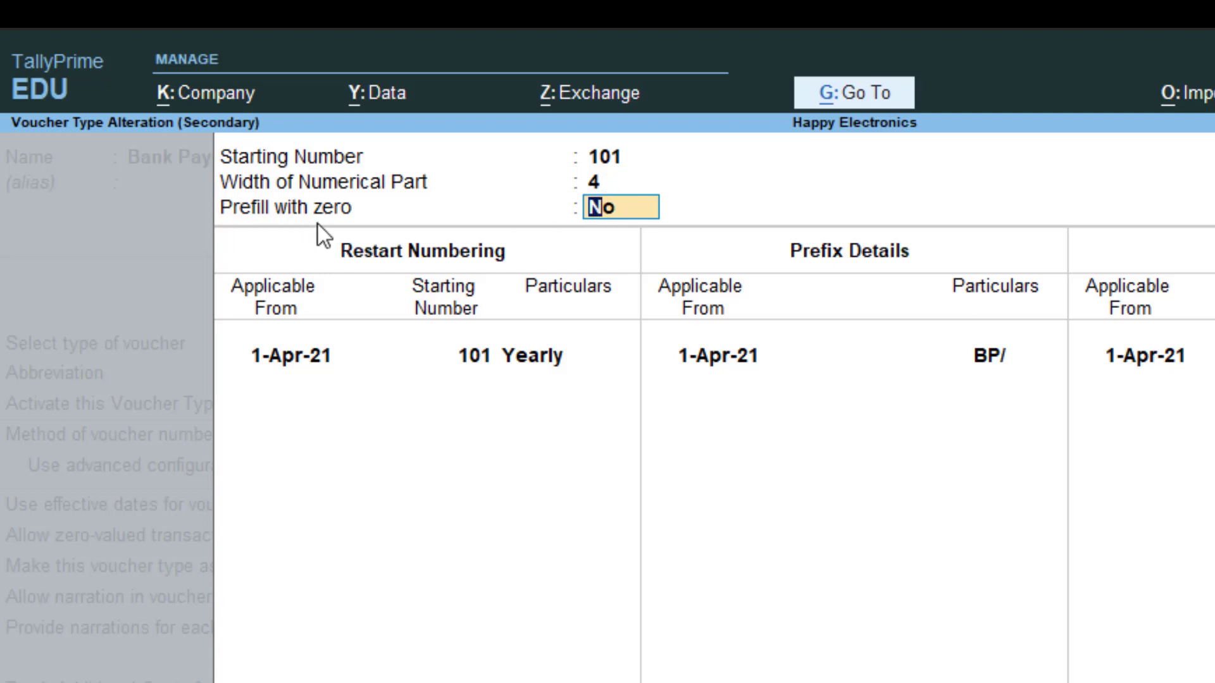
{"action": "type", "text": "y"}
{"action": "key", "text": "Return"}
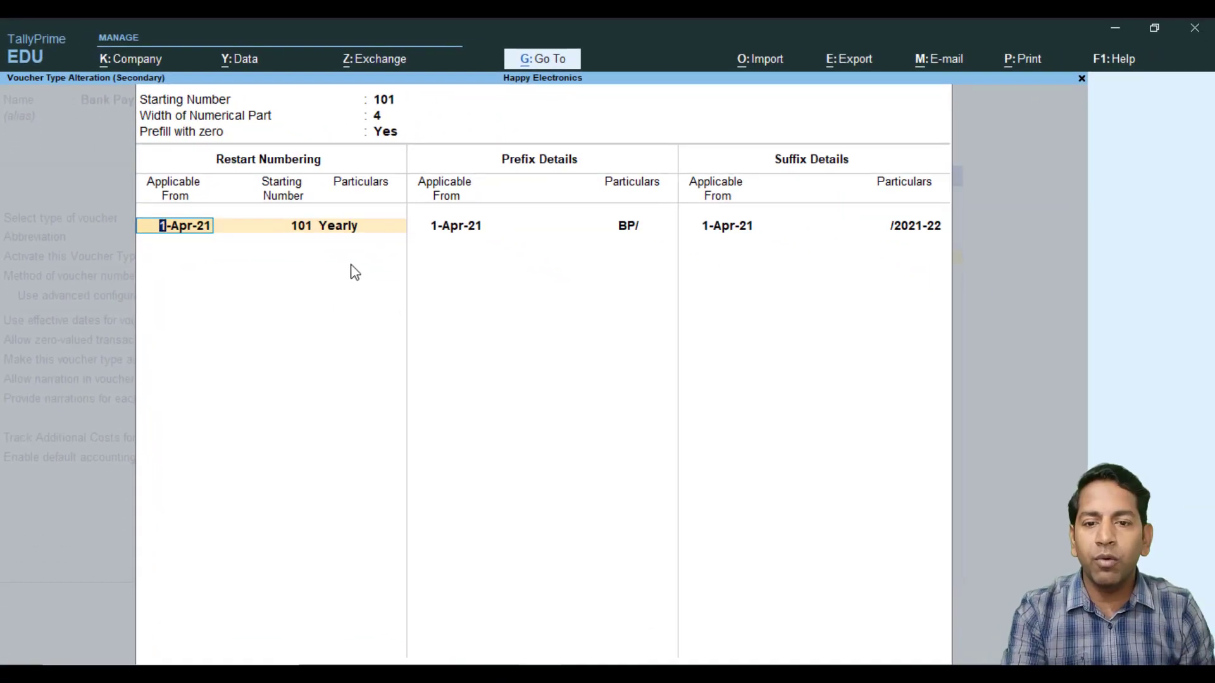
{"action": "key", "text": "ctrl+a"}
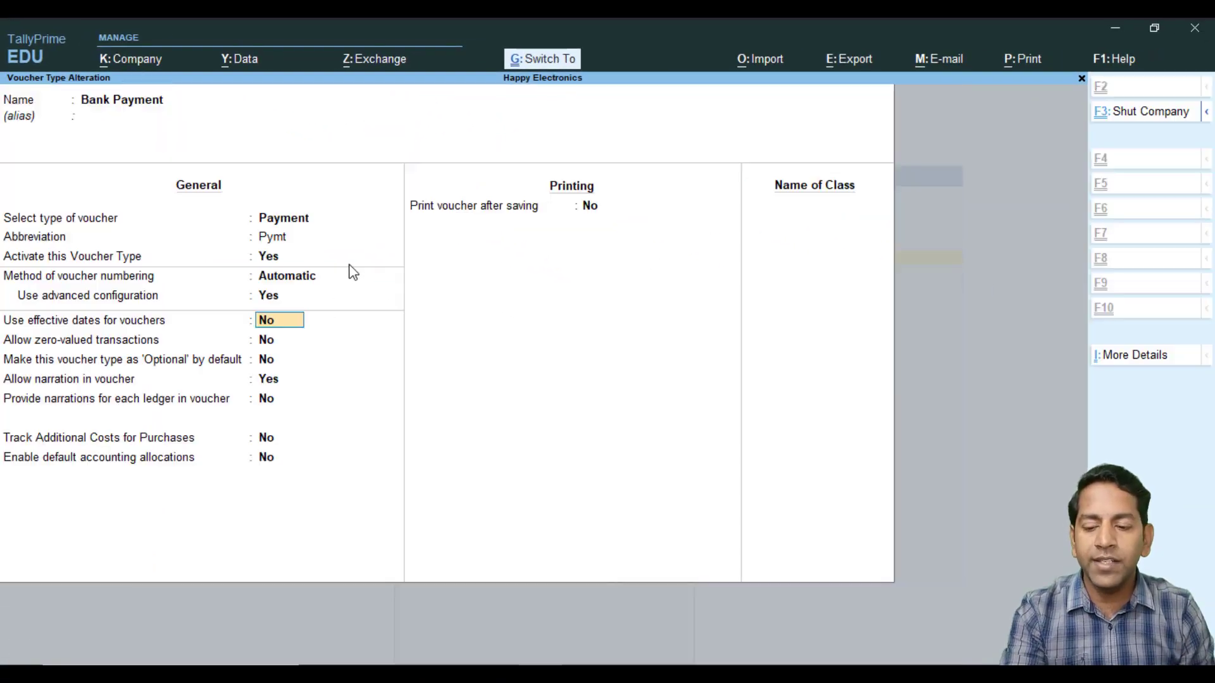
{"action": "key", "text": "ctrl+a"}
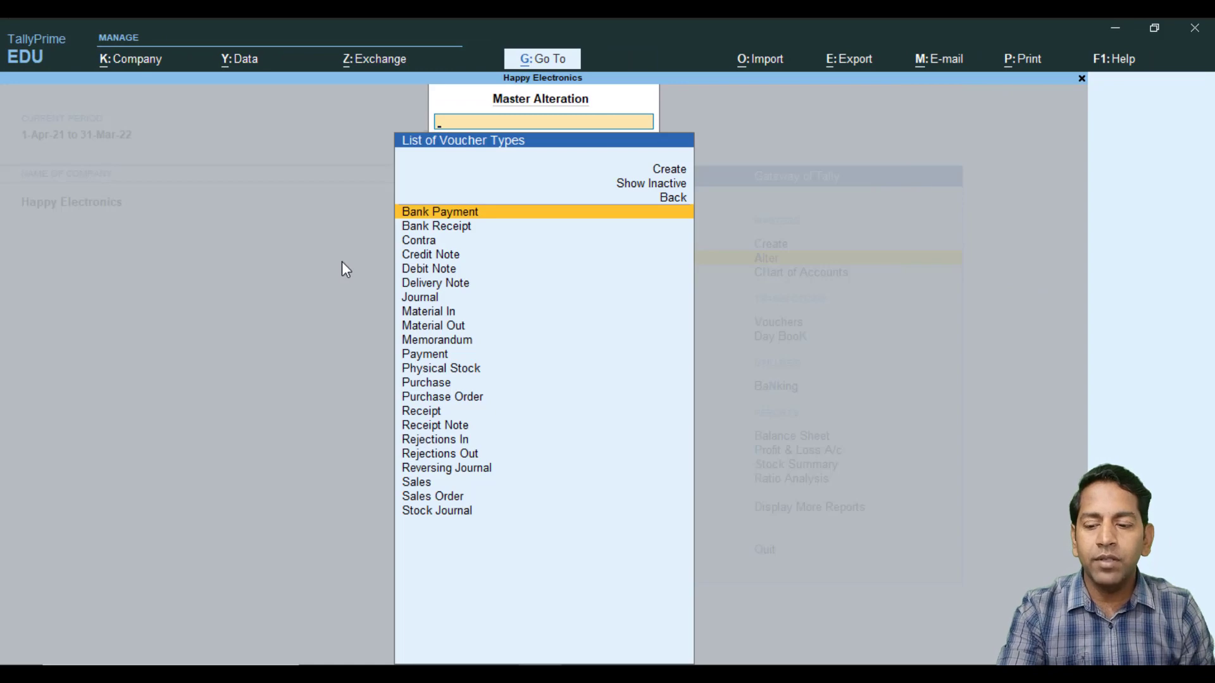
Step: Go back to the Gateway of Tally, check the zero-prefilled Bank Payment number in voucher entry, and close the voucher
{"action": "key", "text": "Escape"}
{"action": "key", "text": "Down"}
{"action": "key", "text": "Down"}
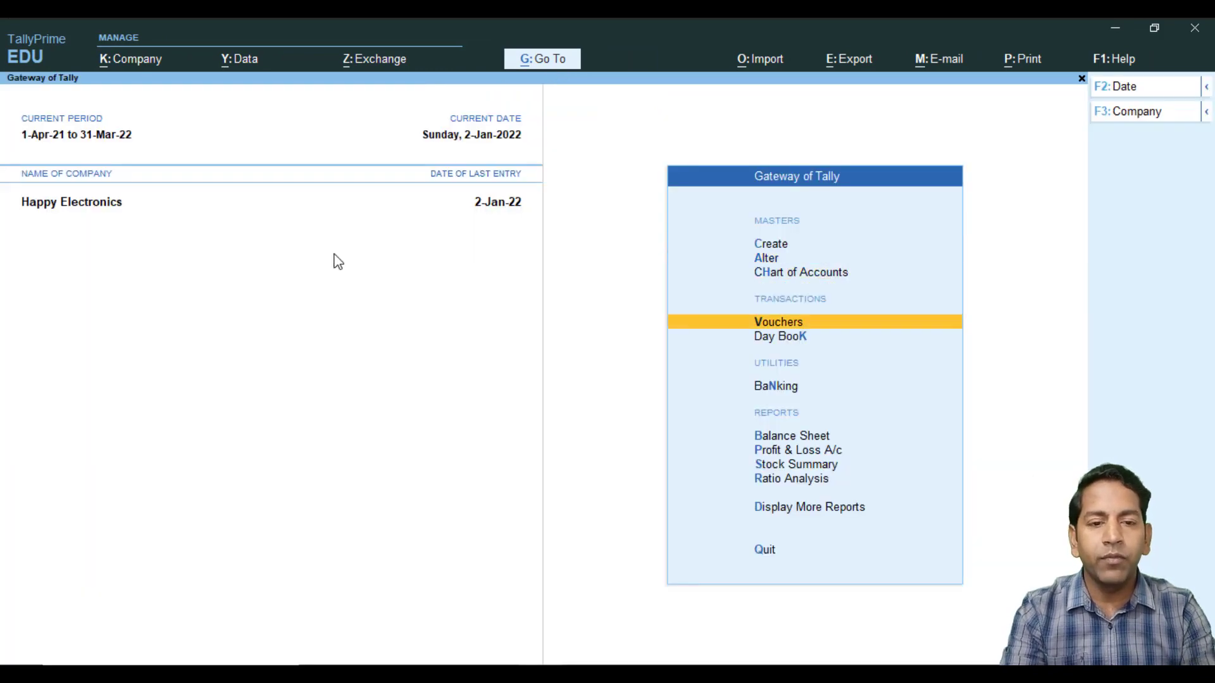
{"action": "key", "text": "Return"}
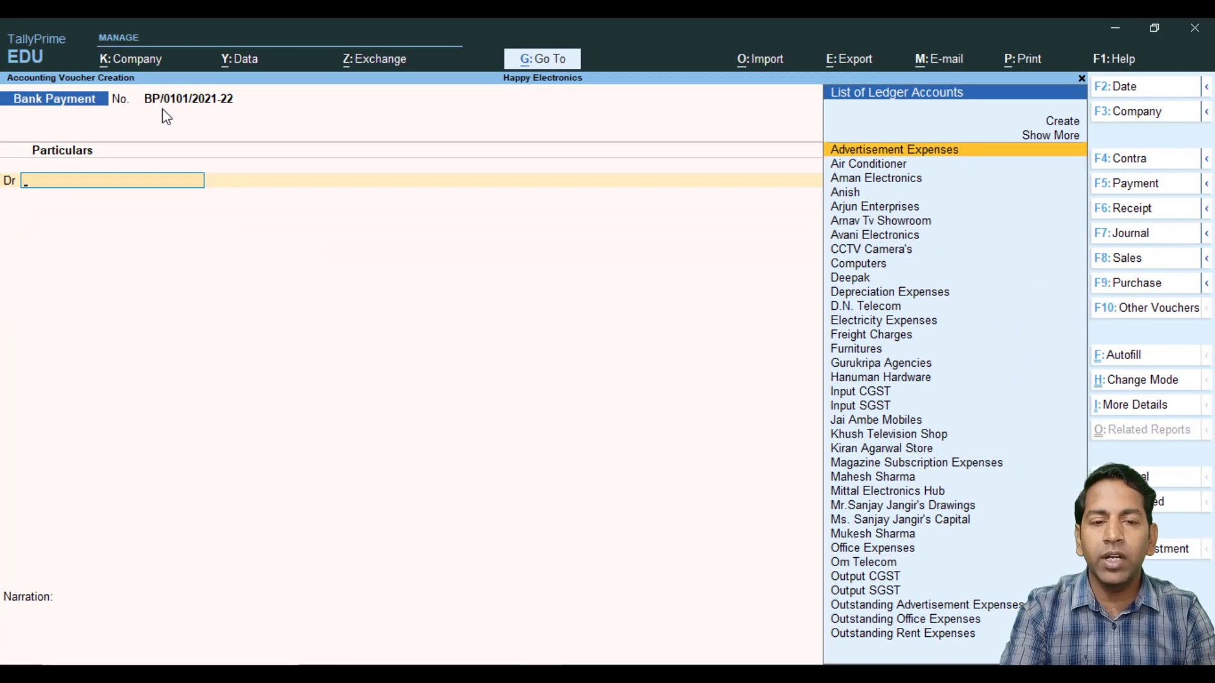
{"action": "key", "text": "Escape"}
{"action": "key", "text": "Escape"}
{"action": "key", "text": "n"}
Step: Open the list of voucher types for alteration from the Gateway of Tally
{"action": "key", "text": "Down"}
{"action": "key", "text": "Down"}
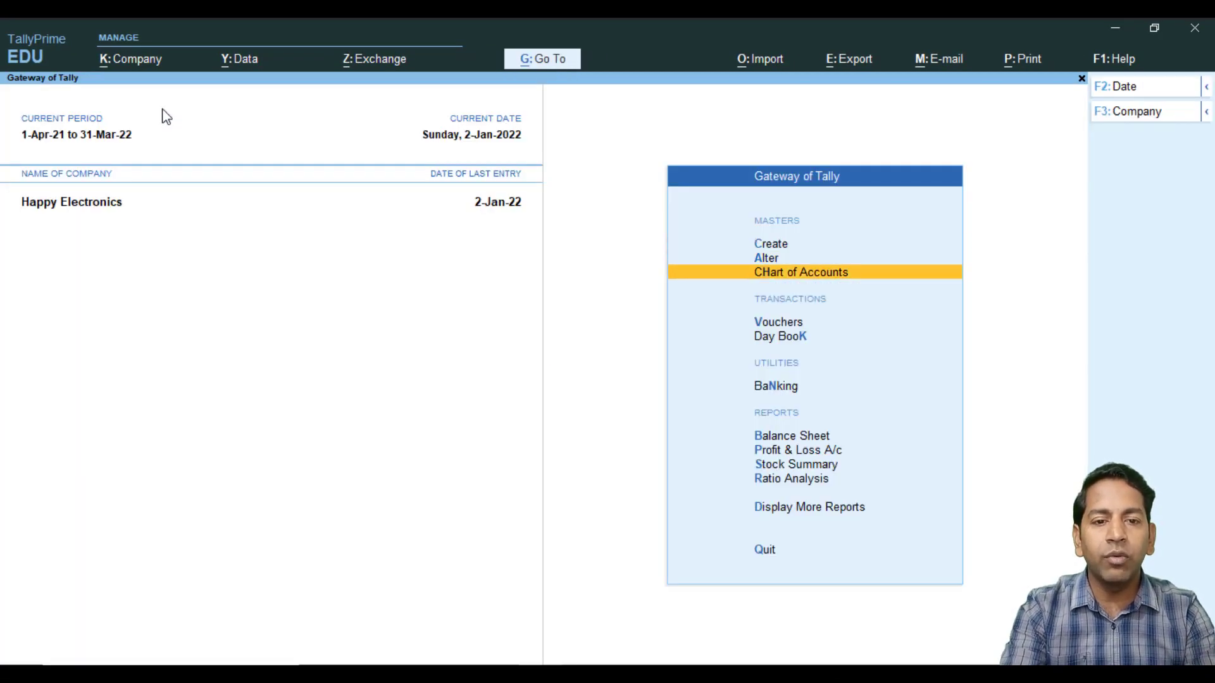
{"action": "key", "text": "Up"}
{"action": "key", "text": "Return"}
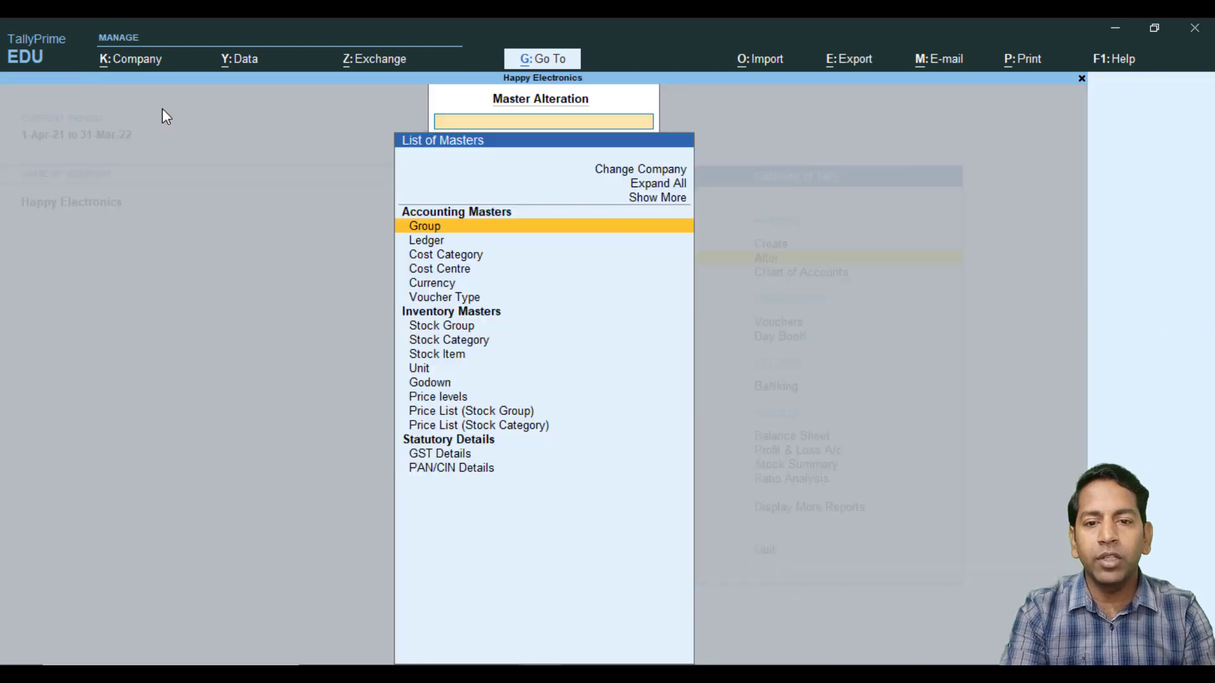
{"action": "key", "text": "Down"}
{"action": "key", "text": "Down"}
{"action": "key", "text": "Down"}
{"action": "key", "text": "Down"}
{"action": "key", "text": "Down"}
{"action": "key", "text": "Return"}
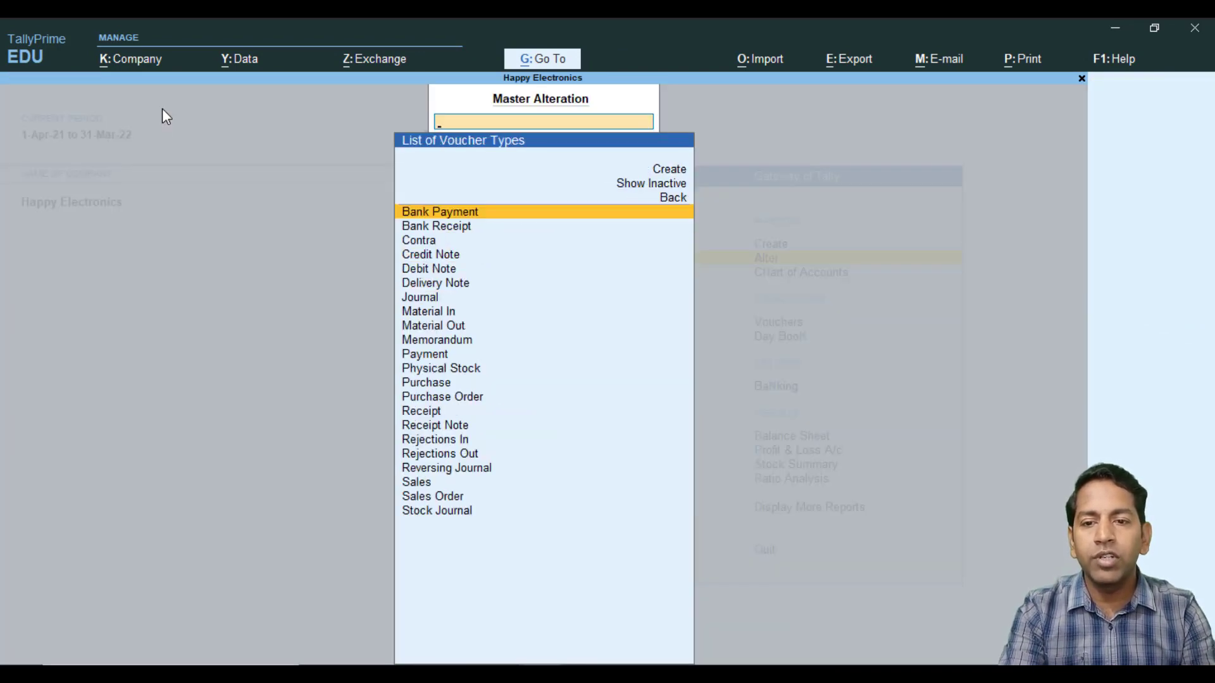
Step: Open Bank Payment for alteration and enable the advanced configuration of its voucher numbering
{"action": "key", "text": "Return"}
{"action": "key", "text": "Return"}
{"action": "key", "text": "Return"}
{"action": "key", "text": "Return"}
{"action": "key", "text": "Return"}
{"action": "key", "text": "Return"}
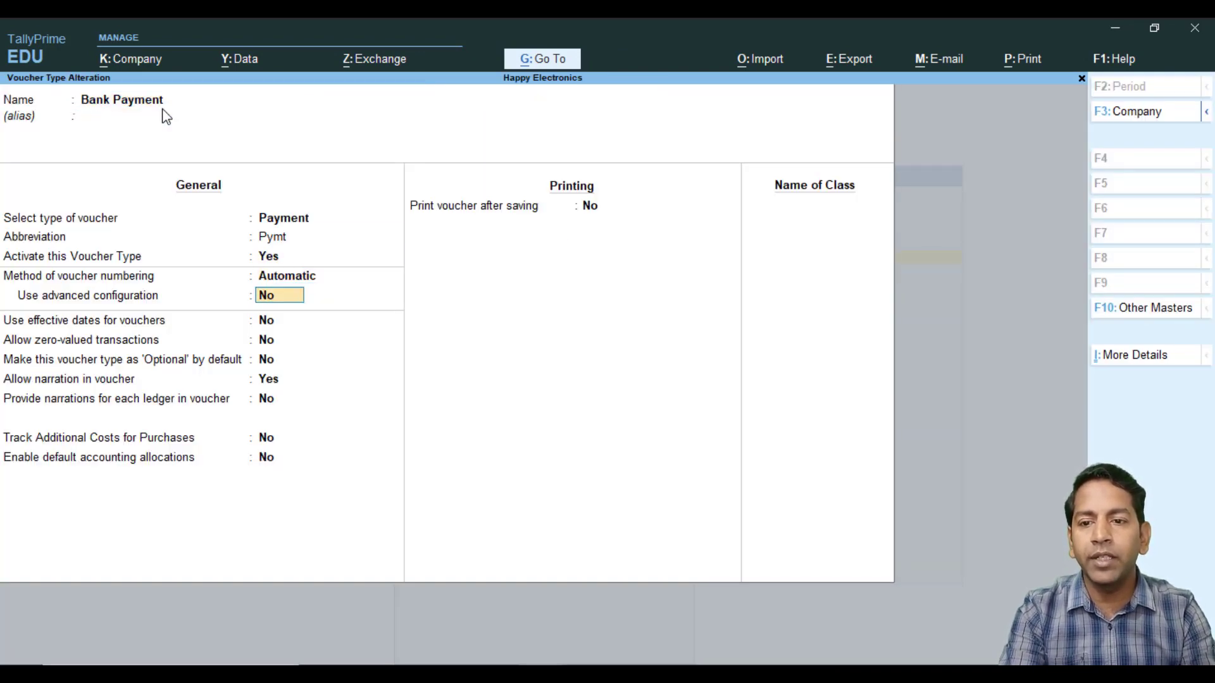
{"action": "key", "text": "y"}
{"action": "key", "text": "Return"}
Step: Set zero prefill to No in Bank Payment's advanced numbering configuration and save the voucher type
{"action": "key", "text": "Return"}
{"action": "key", "text": "Return"}
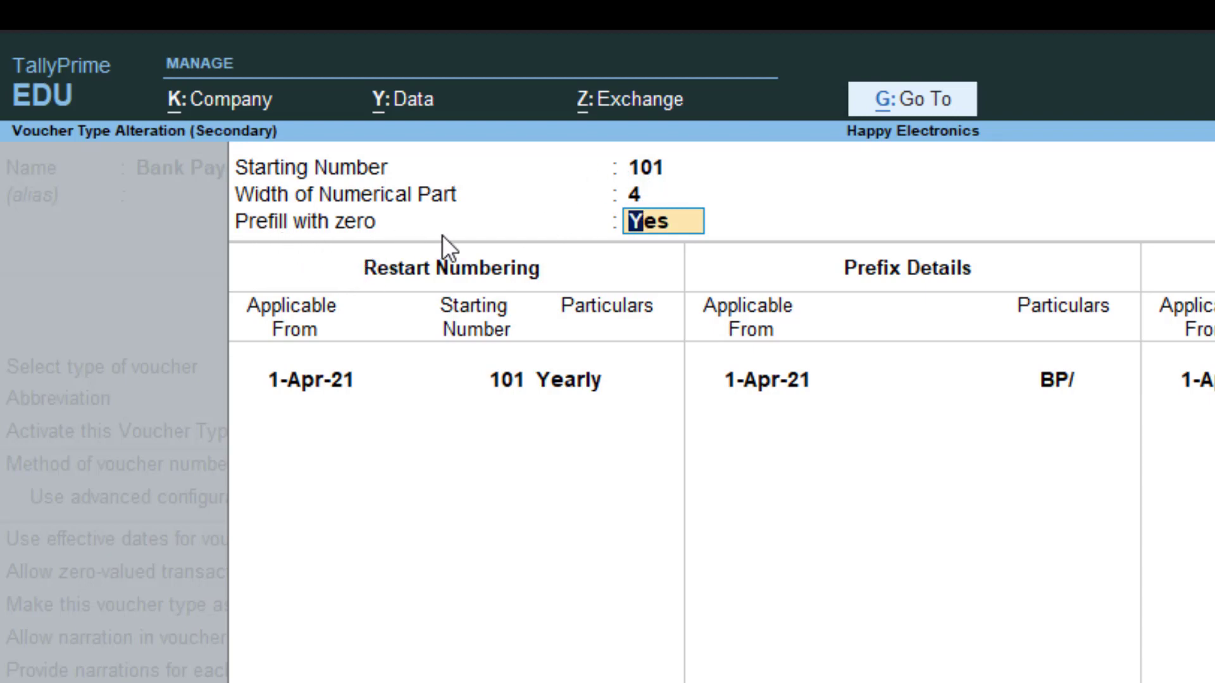
{"action": "type", "text": "n"}
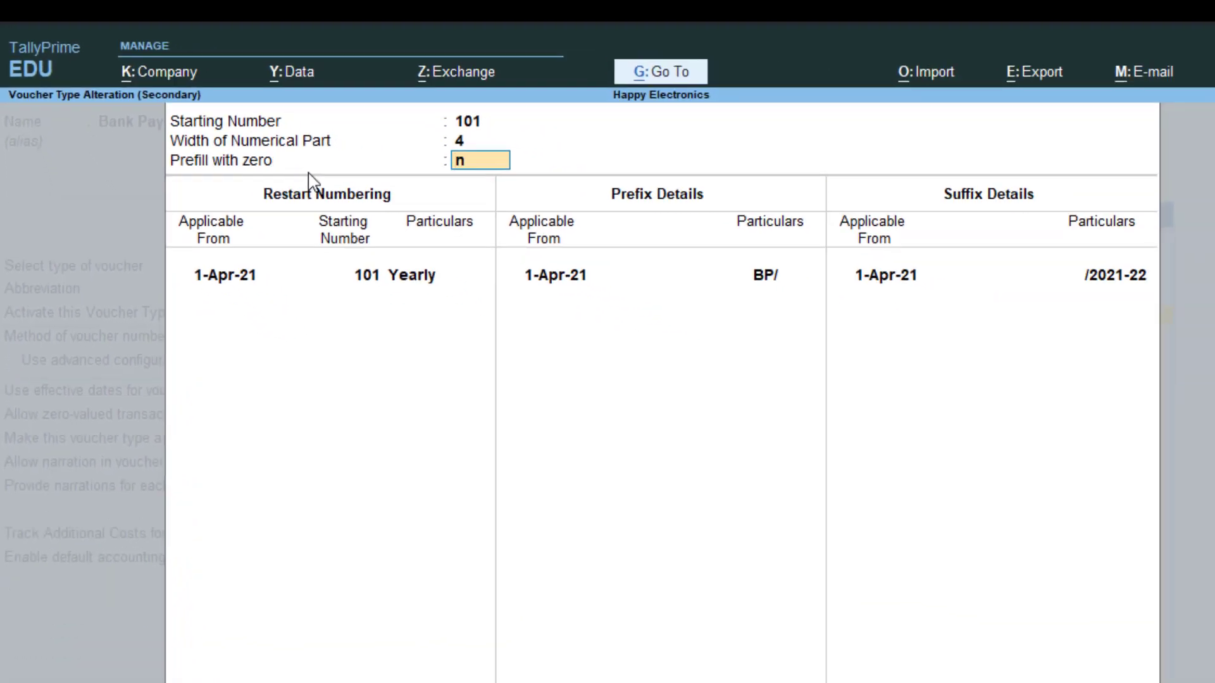
{"action": "key", "text": "Return"}
{"action": "key", "text": "ctrl+a"}
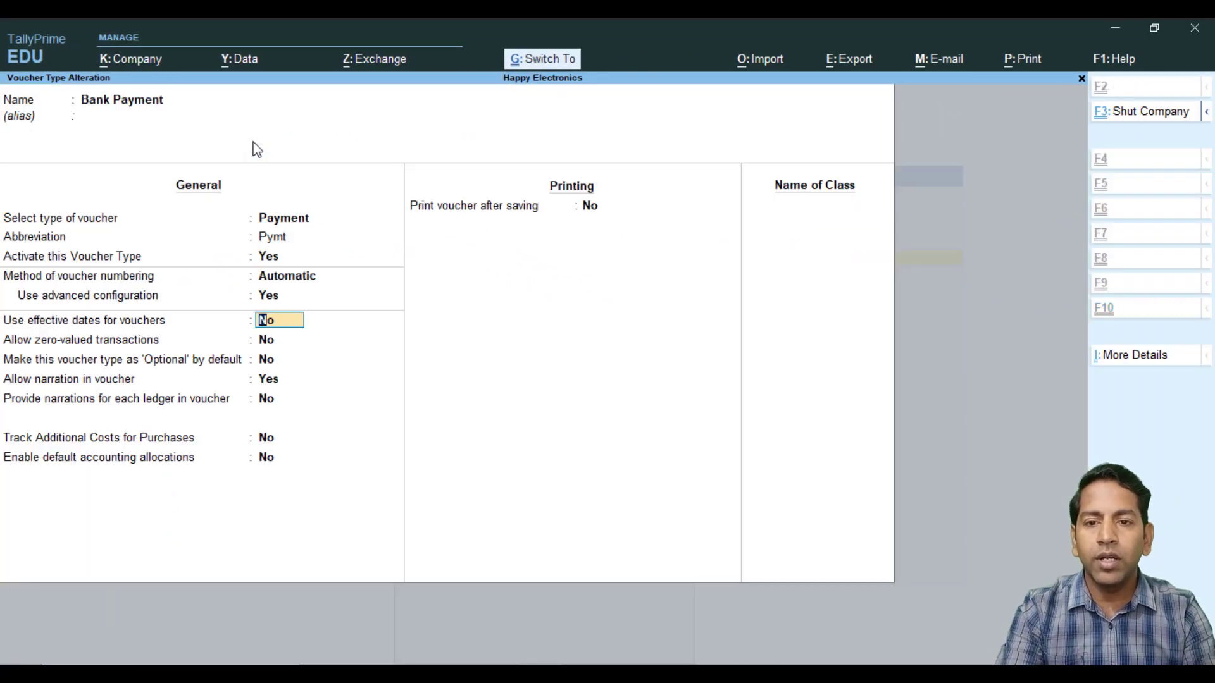
{"action": "key", "text": "ctrl+a"}
Step: Return to the Gateway of Tally, check the Bank Payment number without zero prefill in voucher entry, and close the voucher
{"action": "key", "text": "Escape"}
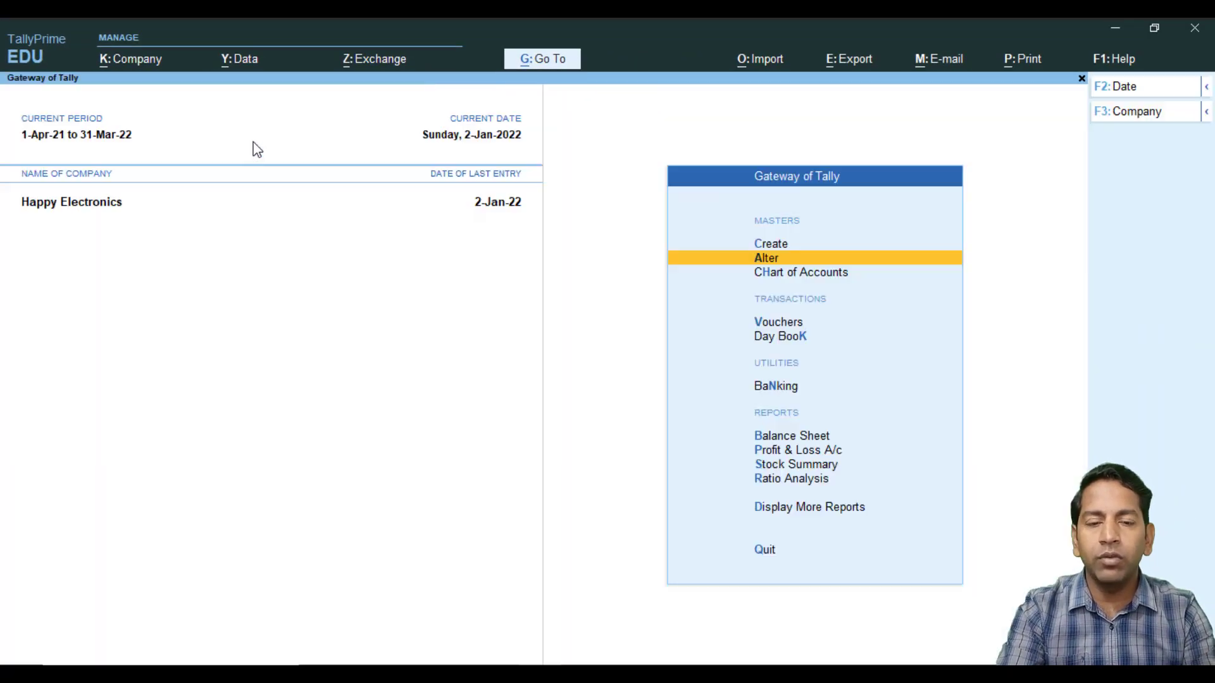
{"action": "key", "text": "Down"}
{"action": "key", "text": "Down"}
{"action": "key", "text": "Down"}
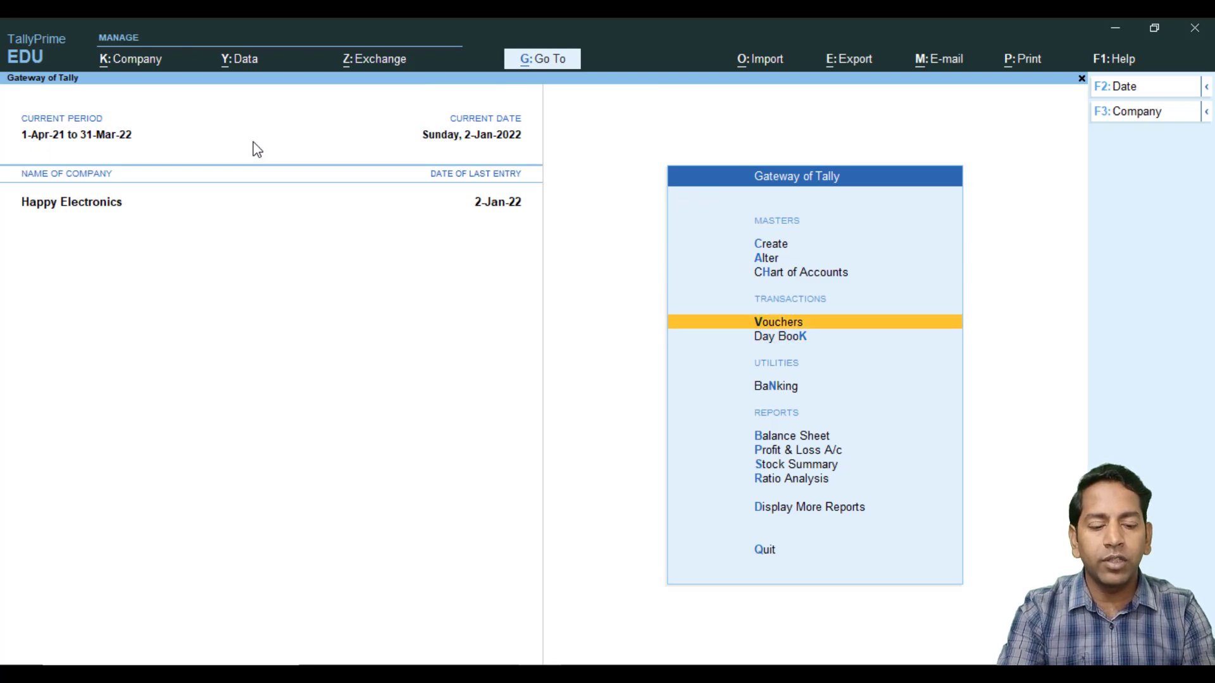
{"action": "key", "text": "Up"}
{"action": "key", "text": "Return"}
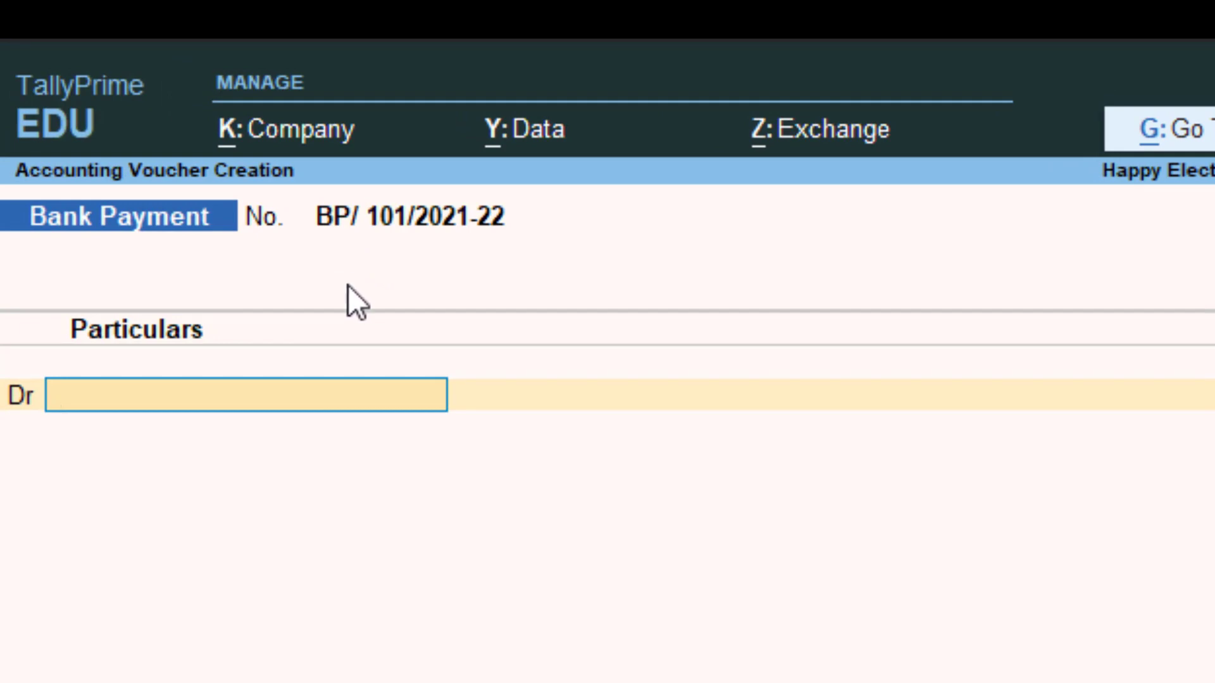
{"action": "key", "text": "Escape"}
{"action": "key", "text": "Escape"}
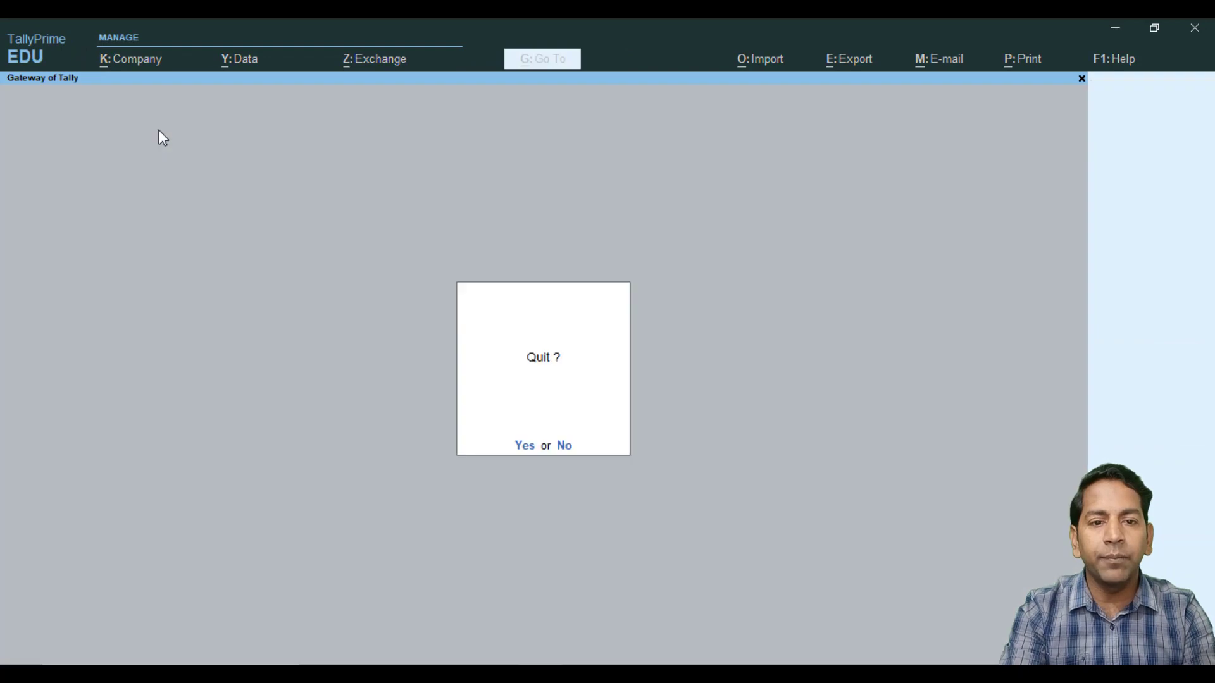
{"action": "key", "text": "n"}
Step: Open the list of voucher types for alteration from the Gateway of Tally
{"action": "key", "text": "Down"}
{"action": "key", "text": "Return"}
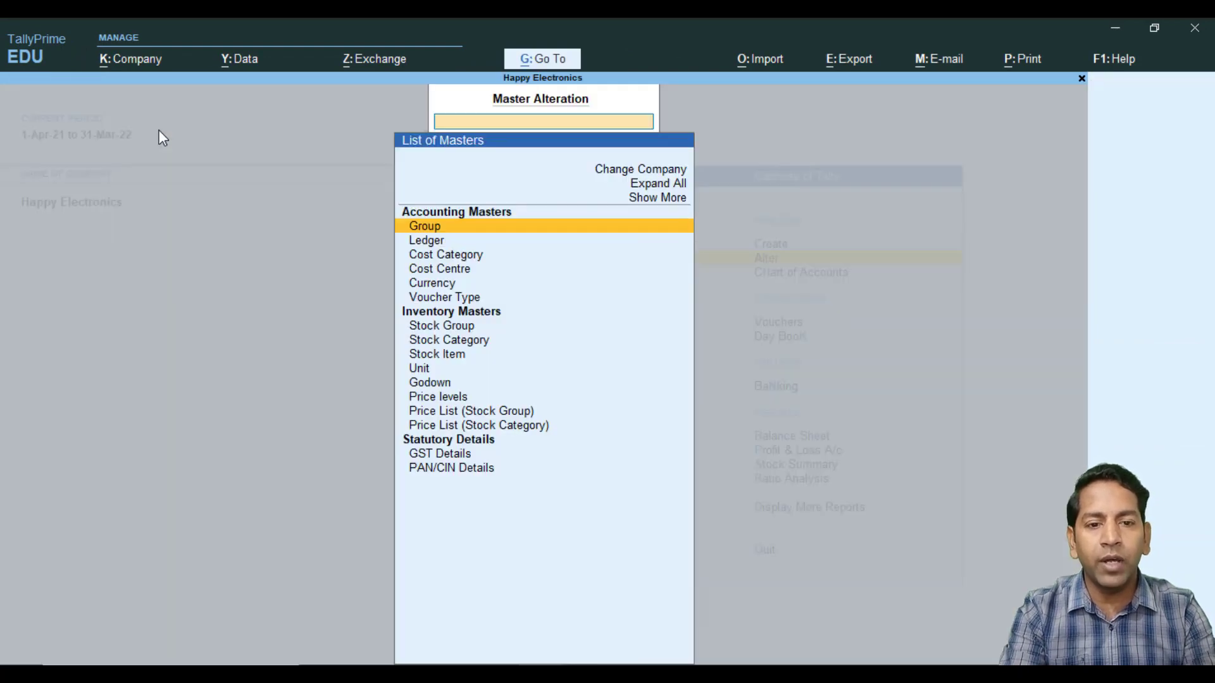
{"action": "key", "text": "Down"}
{"action": "key", "text": "Down"}
{"action": "key", "text": "Down"}
{"action": "key", "text": "Down"}
{"action": "key", "text": "Down"}
{"action": "key", "text": "Return"}
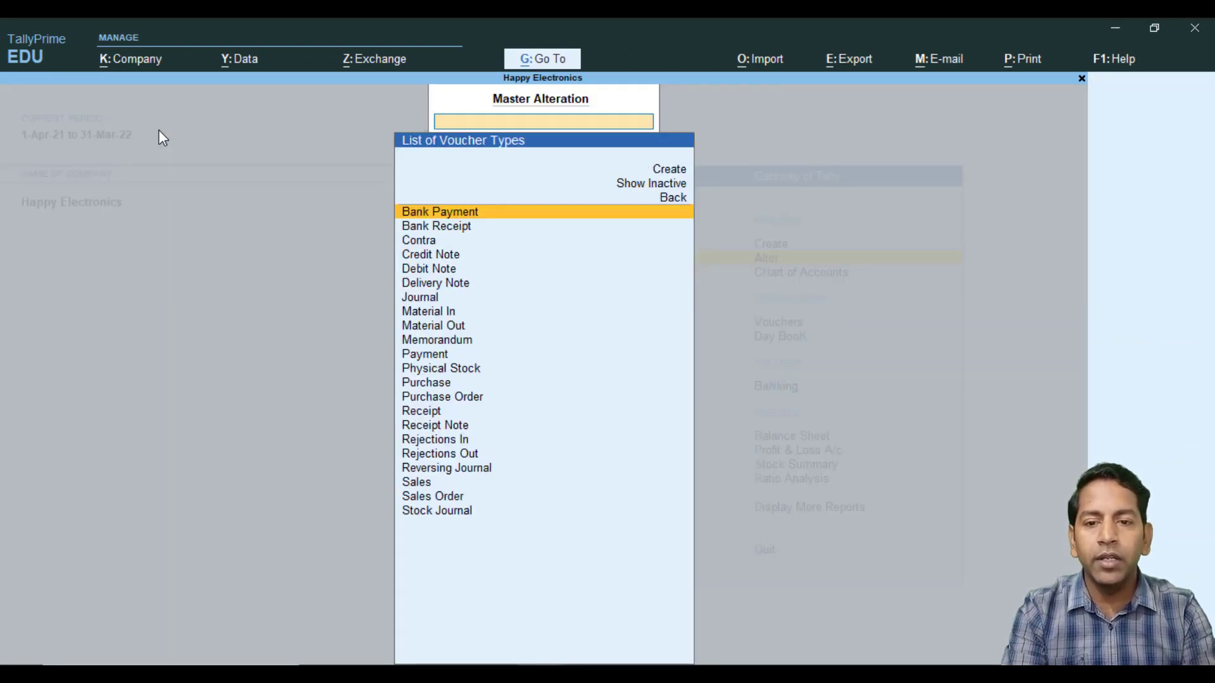
Step: Open Bank Payment for alteration and enable the advanced configuration of its automatic numbering
{"action": "key", "text": "Return"}
{"action": "key", "text": "Return"}
{"action": "key", "text": "Return"}
{"action": "key", "text": "Return"}
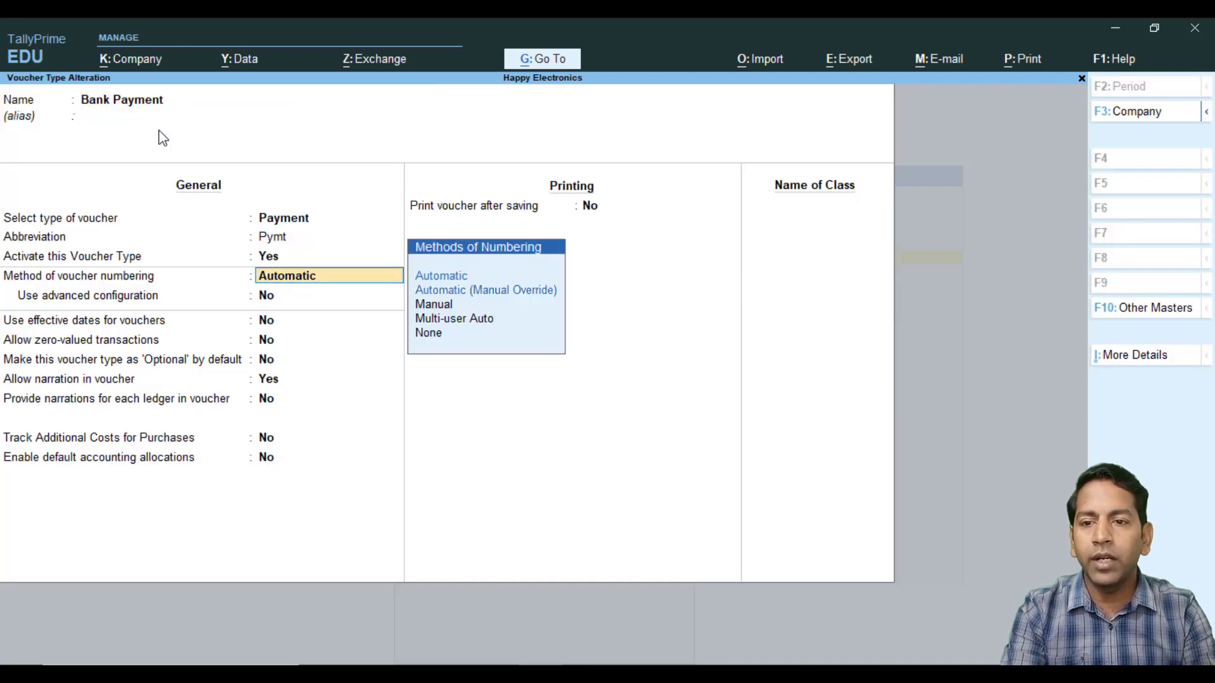
{"action": "key", "text": "Return"}
{"action": "key", "text": "Return"}
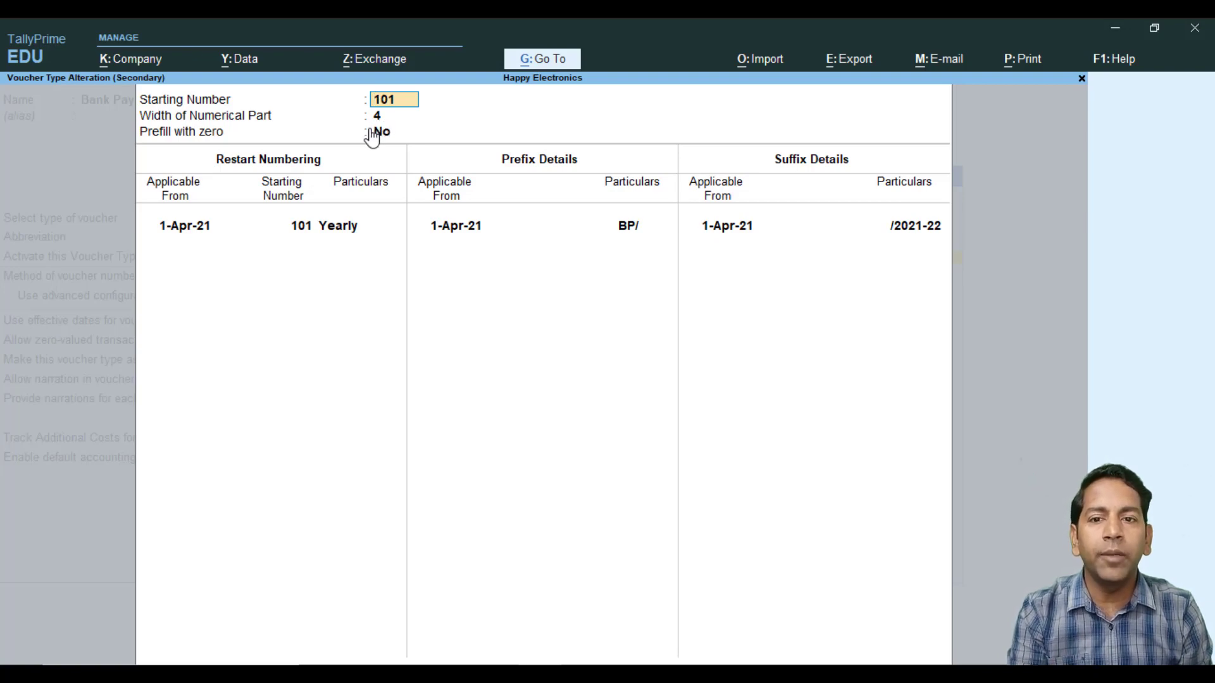
Step: Set zero prefill back to Yes for Bank Payment and save the voucher type
{"action": "key", "text": "Return"}
{"action": "key", "text": "Return"}
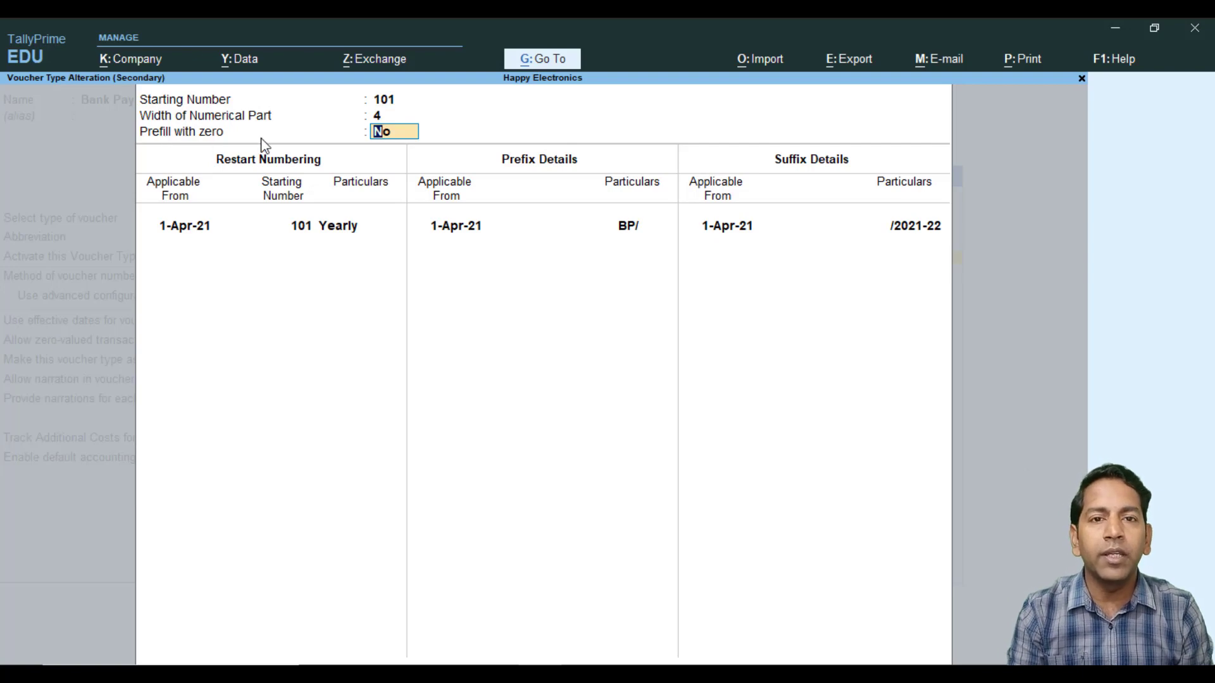
{"action": "key", "text": "y"}
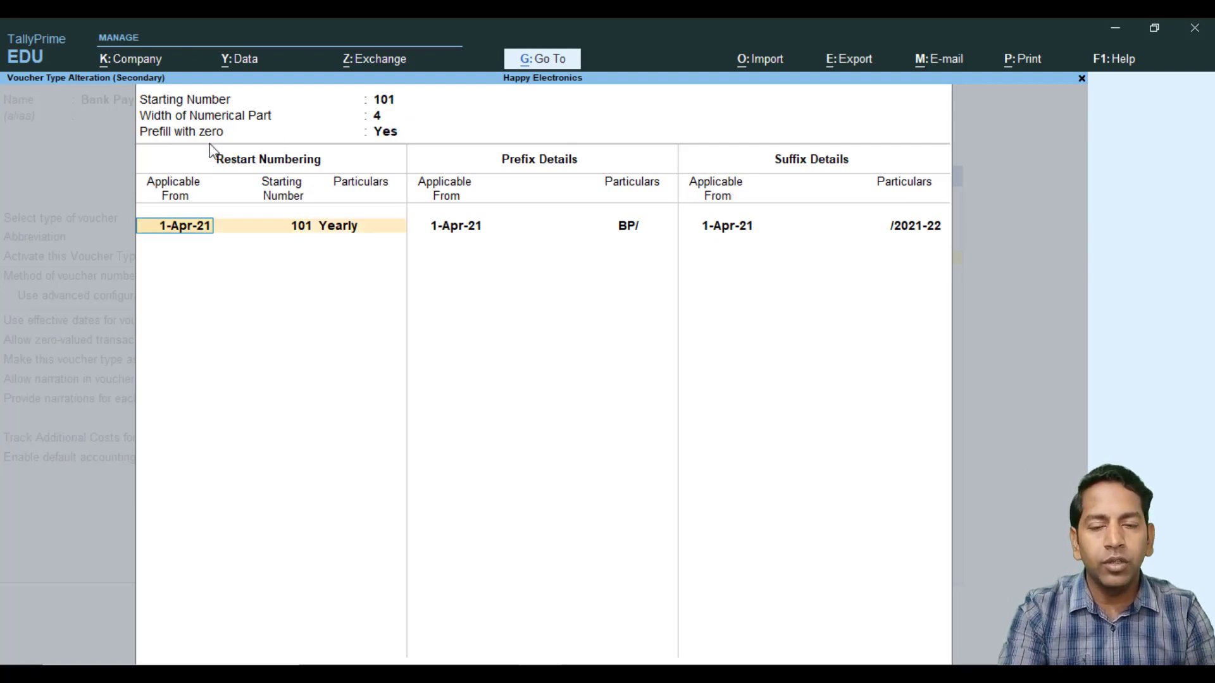
{"action": "key", "text": "ctrl+a"}
{"action": "key", "text": "ctrl+a"}
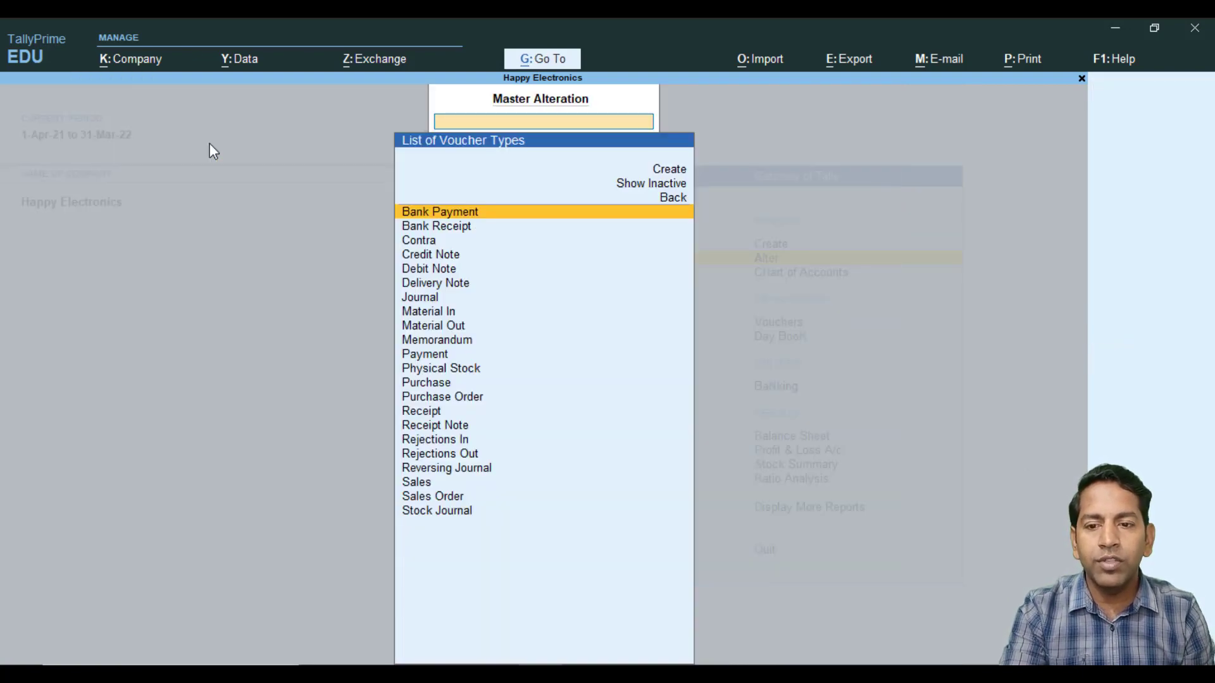
Step: Go back to the Gateway of Tally, check the zero-prefilled Bank Payment number in voucher entry, and close the voucher
{"action": "key", "text": "Escape"}
{"action": "key", "text": "Down"}
{"action": "key", "text": "Down"}
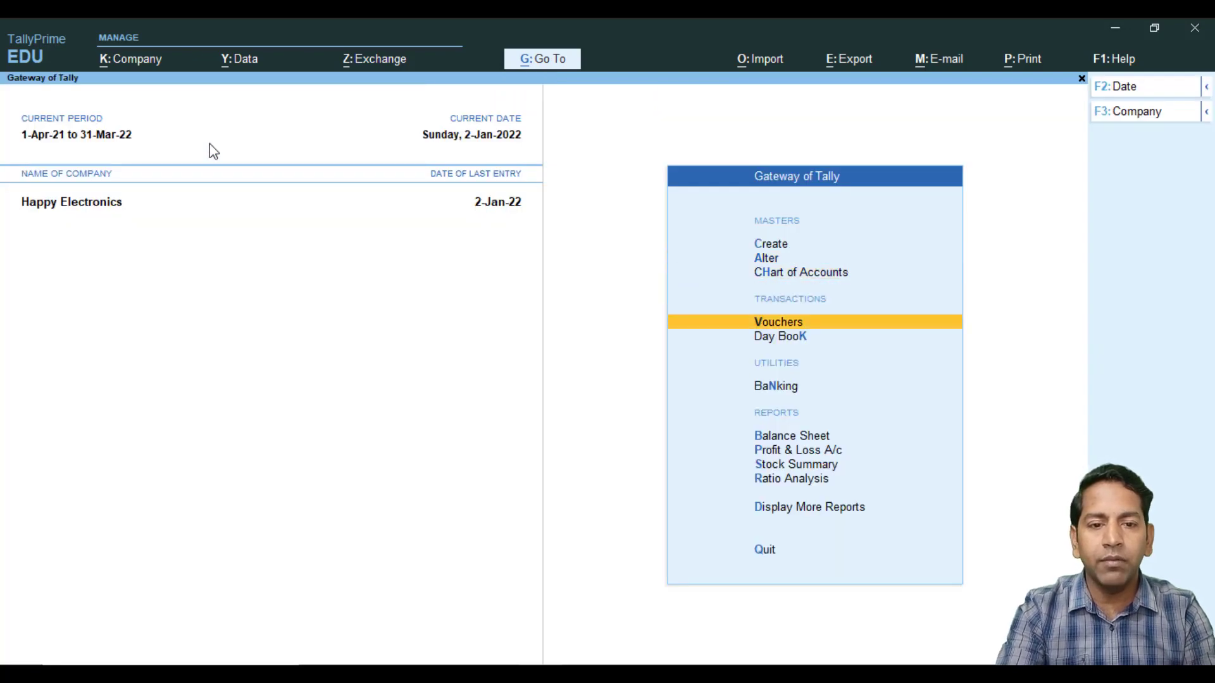
{"action": "key", "text": "Return"}
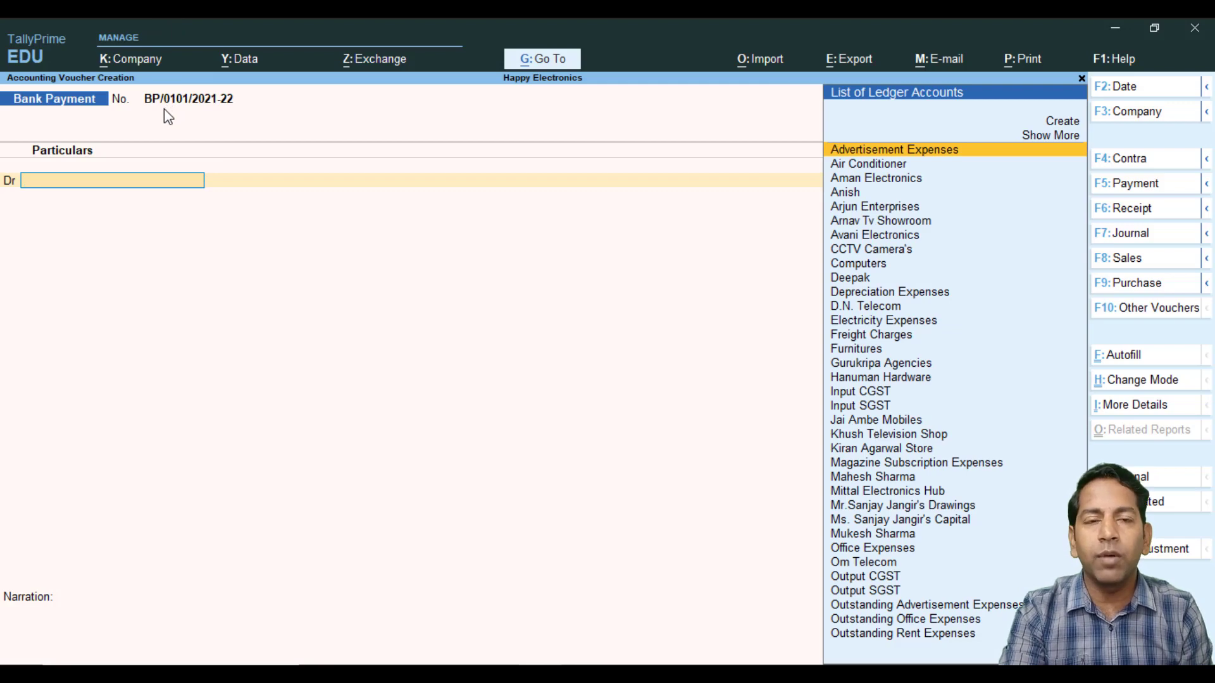
{"action": "key", "text": "Escape"}
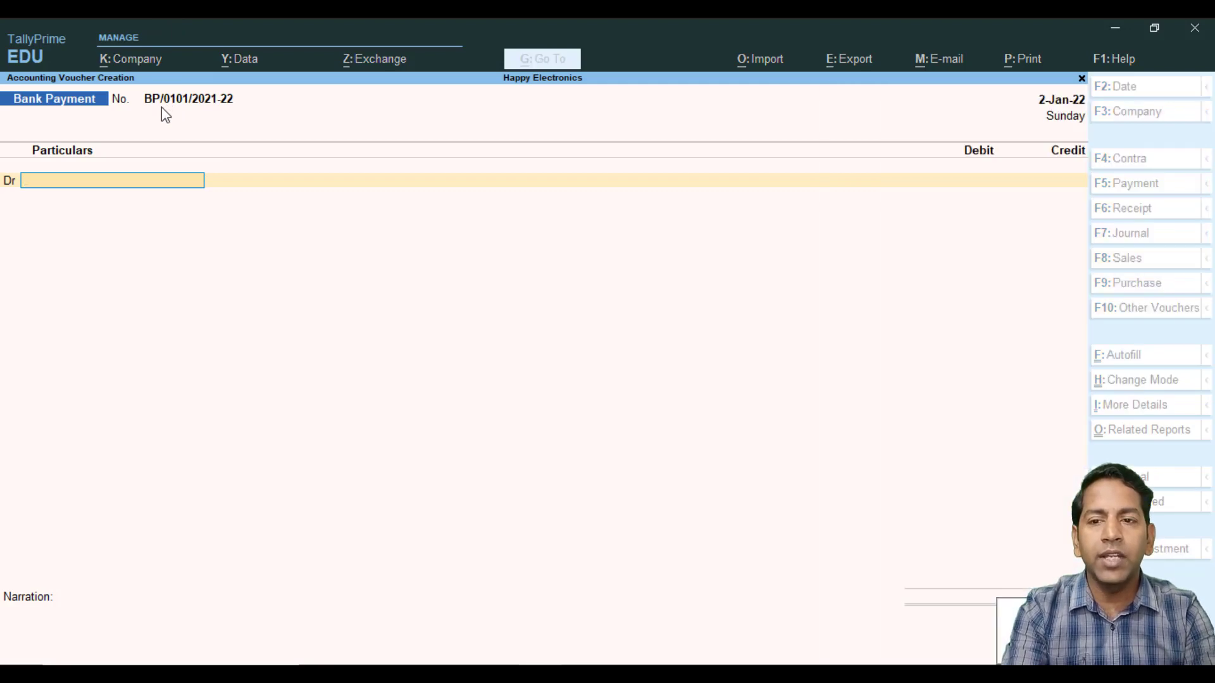
{"action": "key", "text": "Escape"}
Step: Open the voucher types for alteration from the Gateway of Tally
{"action": "key", "text": "Up"}
{"action": "key", "text": "Up"}
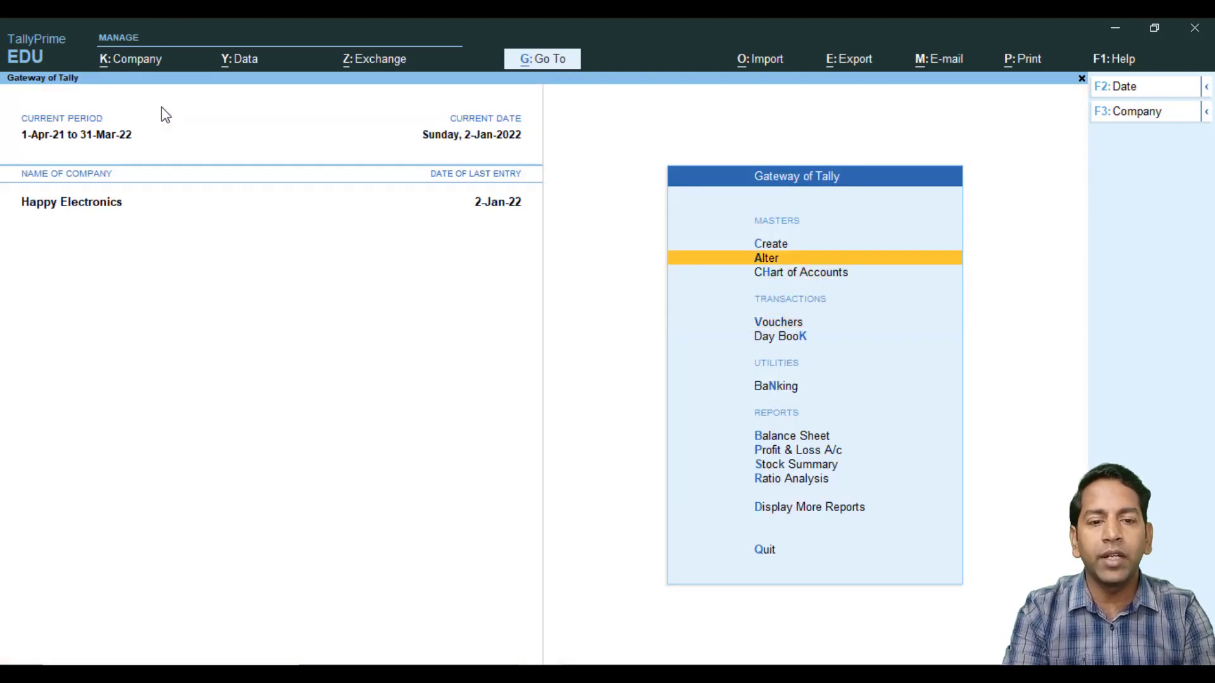
{"action": "key", "text": "Return"}
{"action": "key", "text": "Down"}
{"action": "key", "text": "Down"}
{"action": "key", "text": "Down"}
{"action": "key", "text": "Down"}
{"action": "key", "text": "Down"}
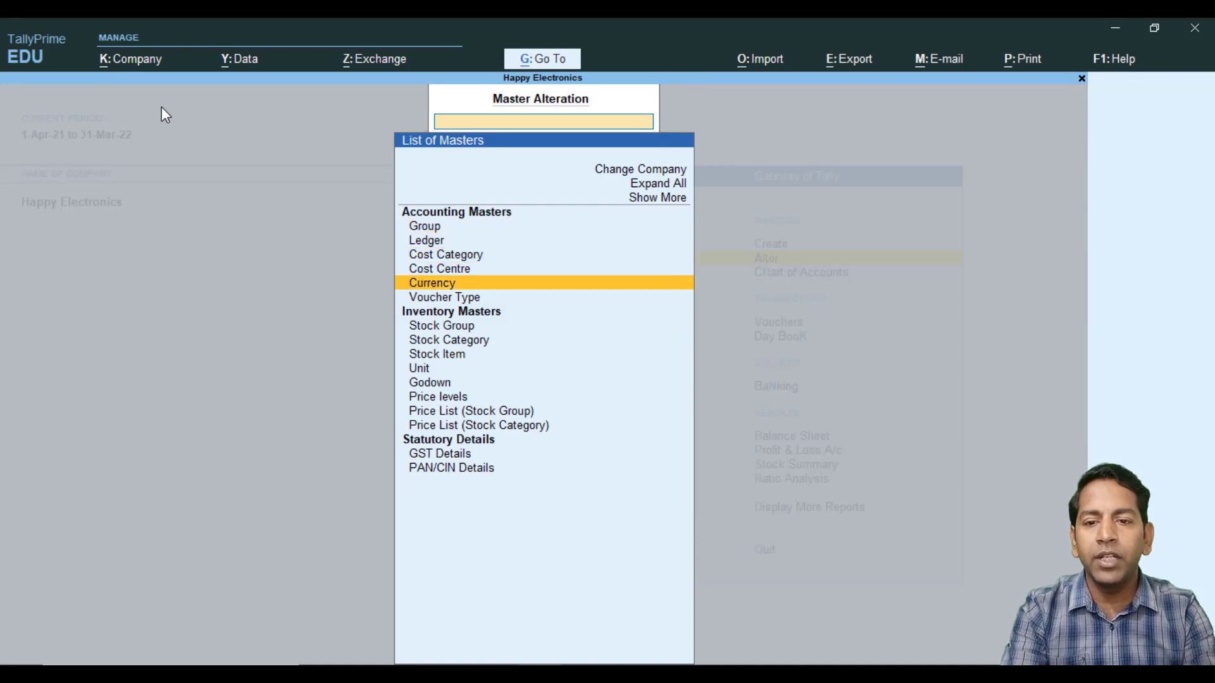
{"action": "key", "text": "Return"}
Step: Open Bank Payment for alteration and set the use of advanced numbering configuration to Yes
{"action": "key", "text": "Return"}
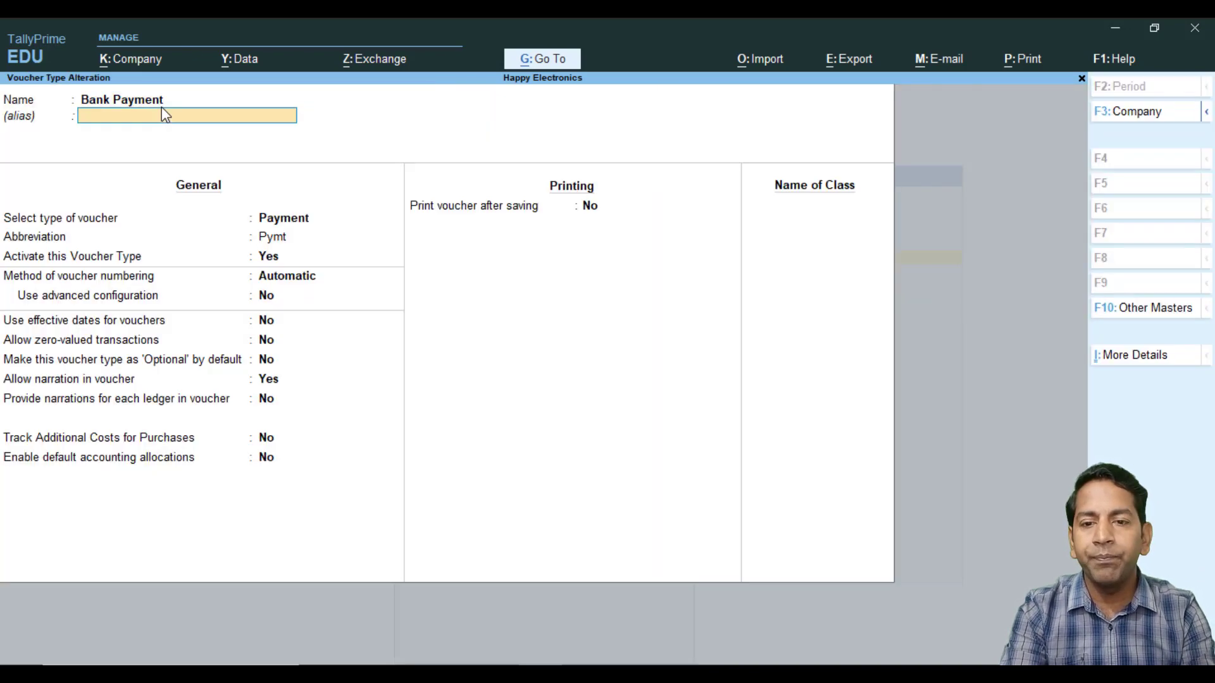
{"action": "key", "text": "Return"}
{"action": "key", "text": "Return"}
{"action": "key", "text": "Return"}
{"action": "key", "text": "Return"}
{"action": "key", "text": "Return"}
{"action": "key", "text": "y"}
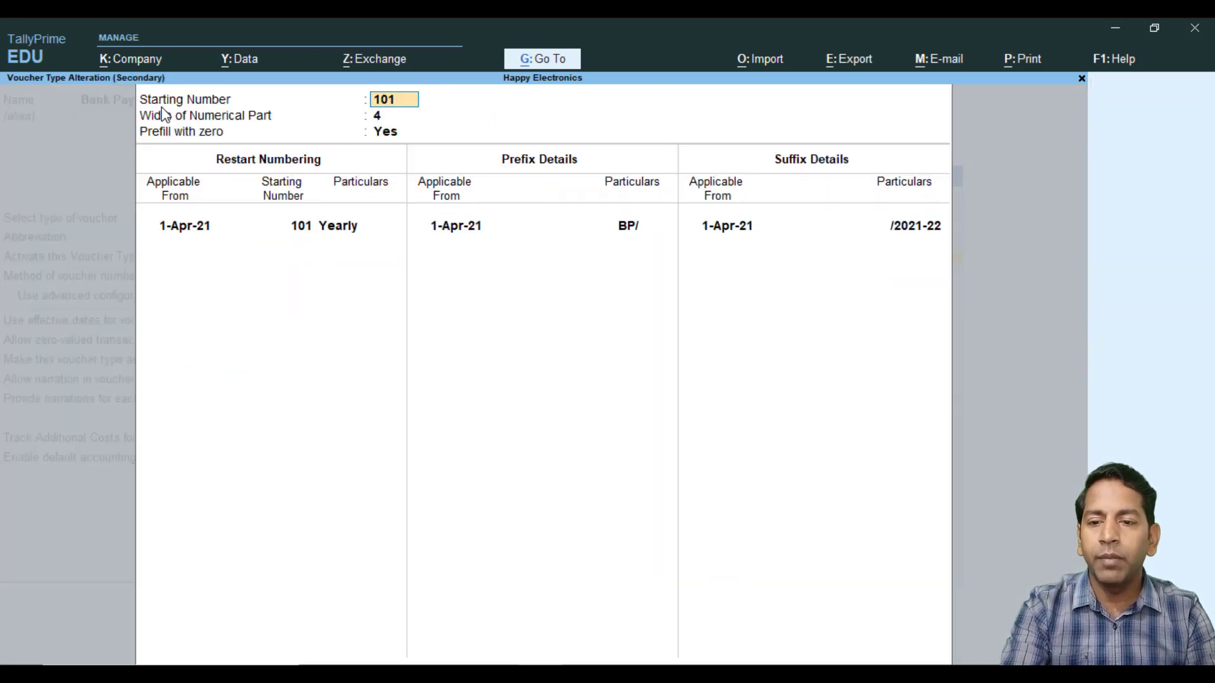
Step: Set the width of the numerical part to 0 and zero prefill to No, and save the Bank Payment voucher type
{"action": "key", "text": "Return"}
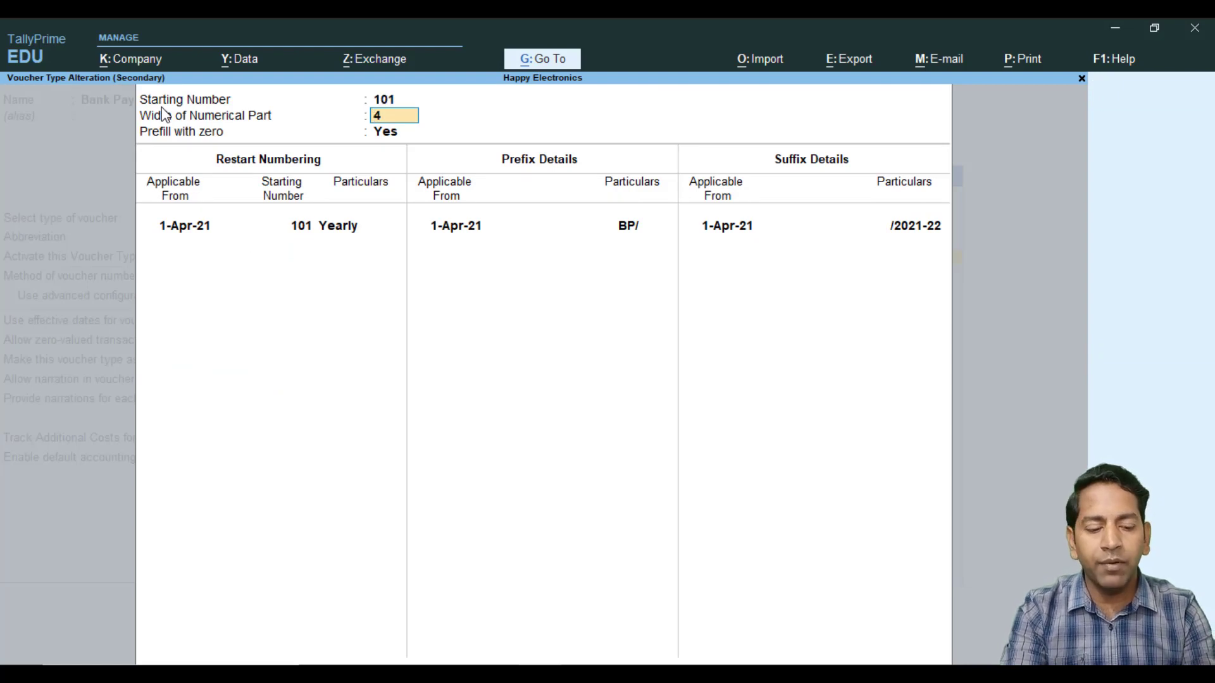
{"action": "type", "text": "0"}
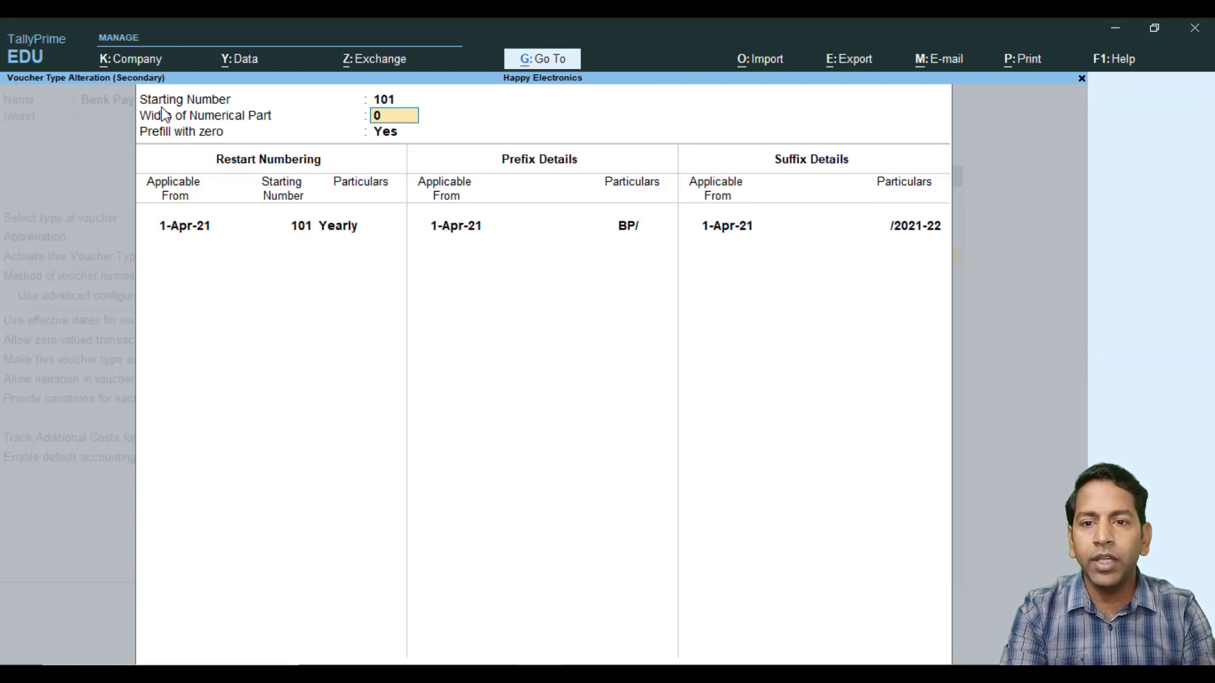
{"action": "key", "text": "Return"}
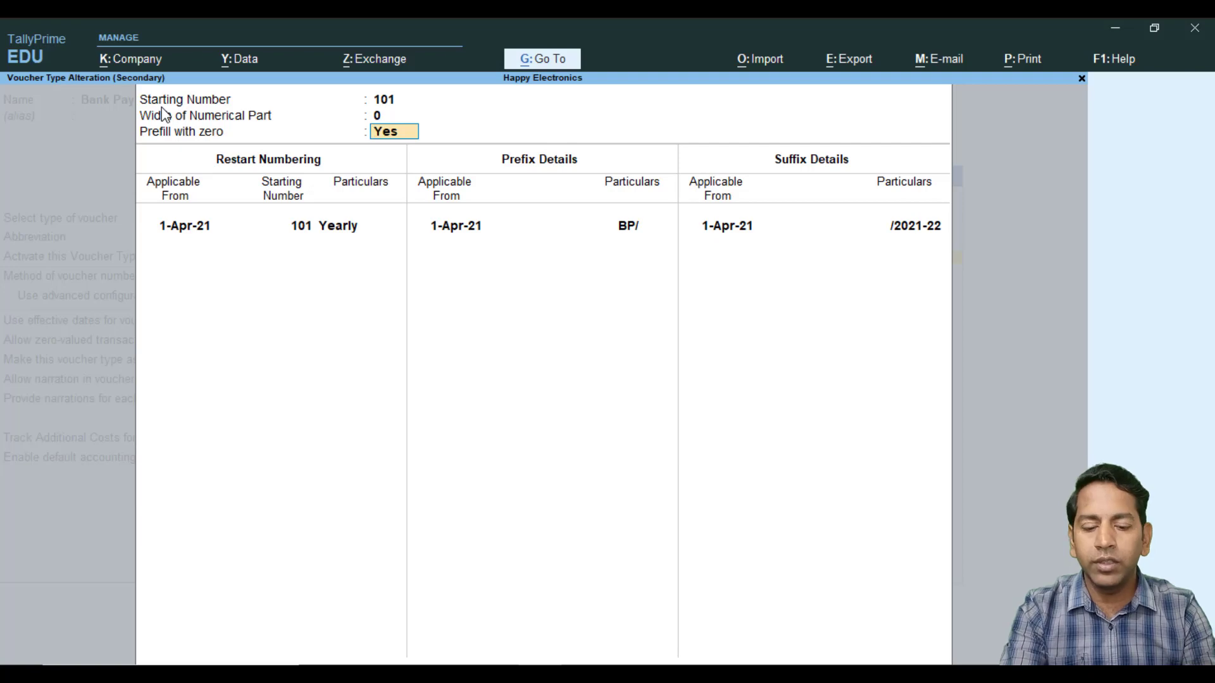
{"action": "type", "text": "n"}
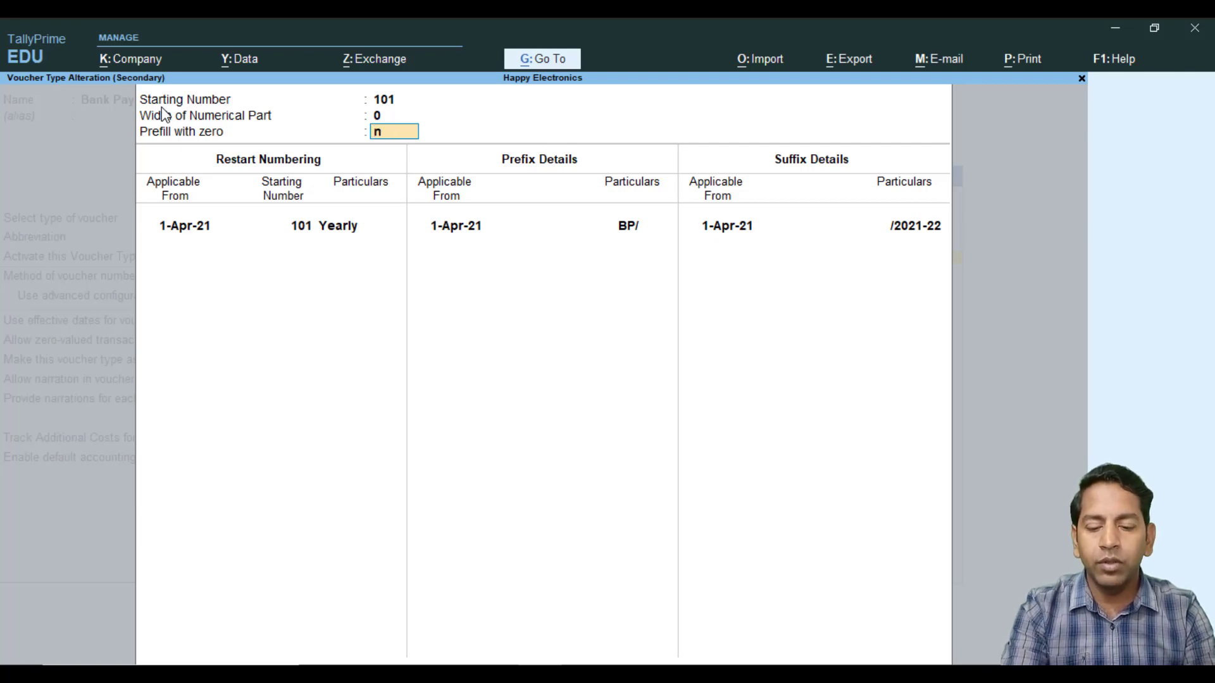
{"action": "key", "text": "Return"}
{"action": "key", "text": "ctrl+a"}
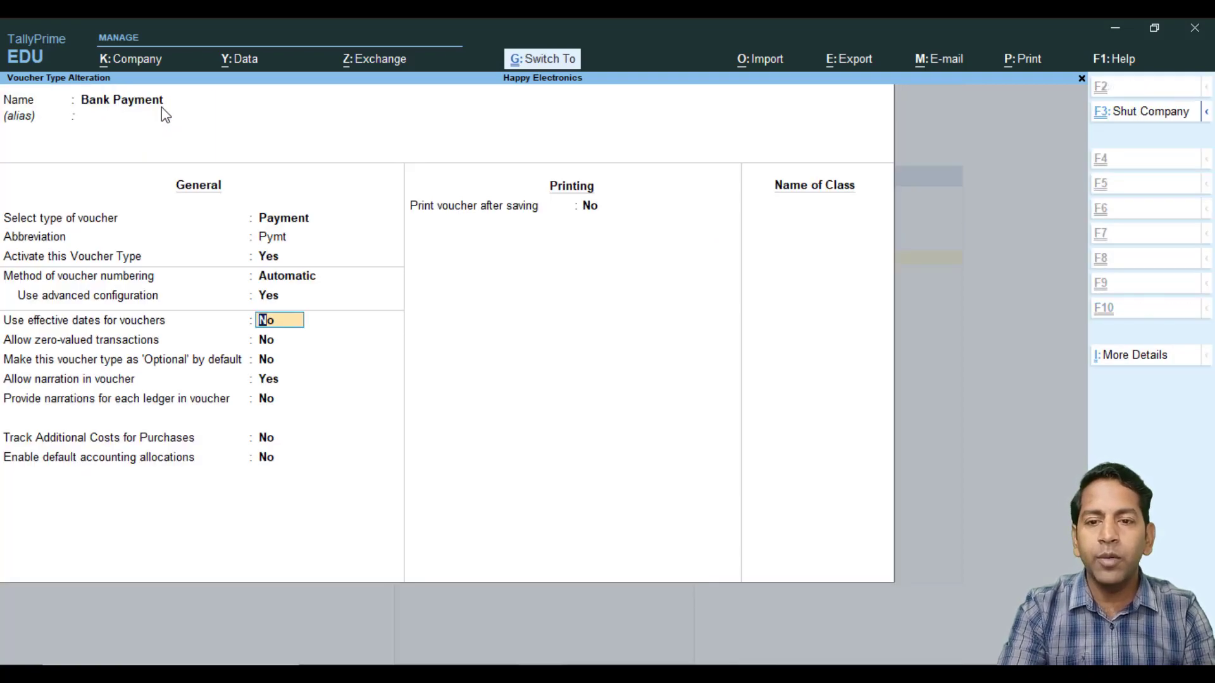
{"action": "key", "text": "ctrl+a"}
Step: Return to the Gateway of Tally and open voucher entry to check the Bank Payment number
{"action": "key", "text": "Escape"}
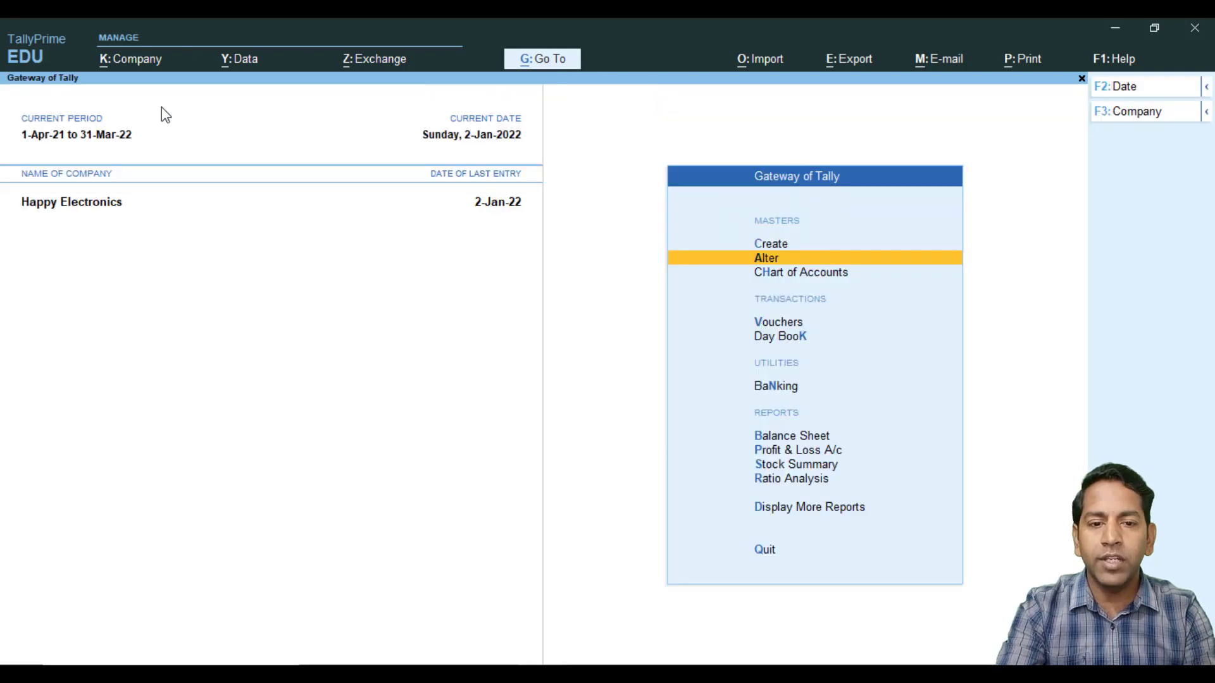
{"action": "key", "text": "Down"}
{"action": "key", "text": "Down"}
{"action": "key", "text": "Return"}
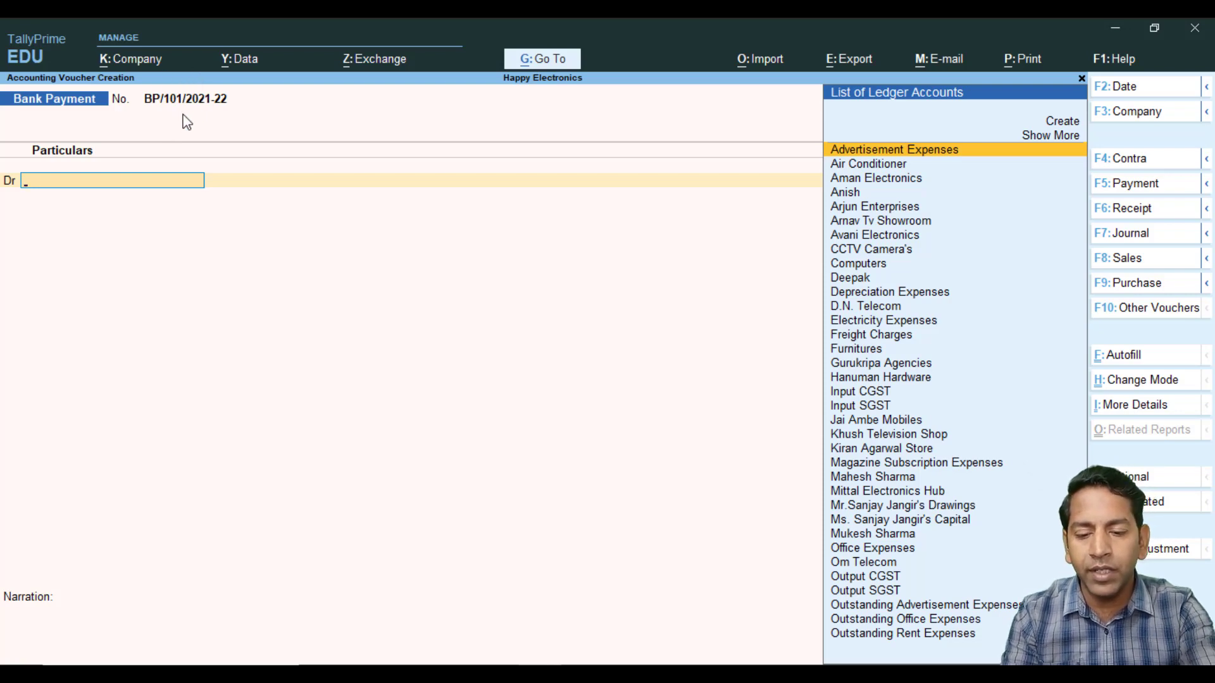
Step: Switch to a Sales voucher to view its number, and return to a Bank Payment voucher to compare
{"action": "key", "text": "F8"}
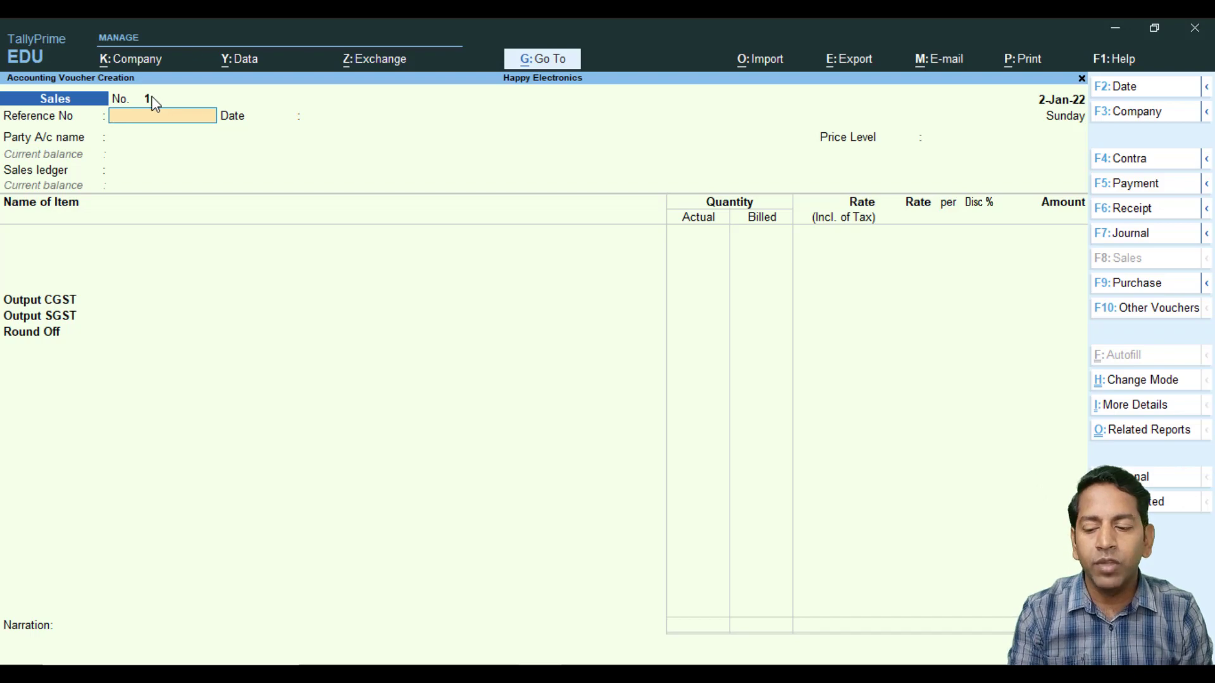
{"action": "key", "text": "F5"}
{"action": "key", "text": "Up"}
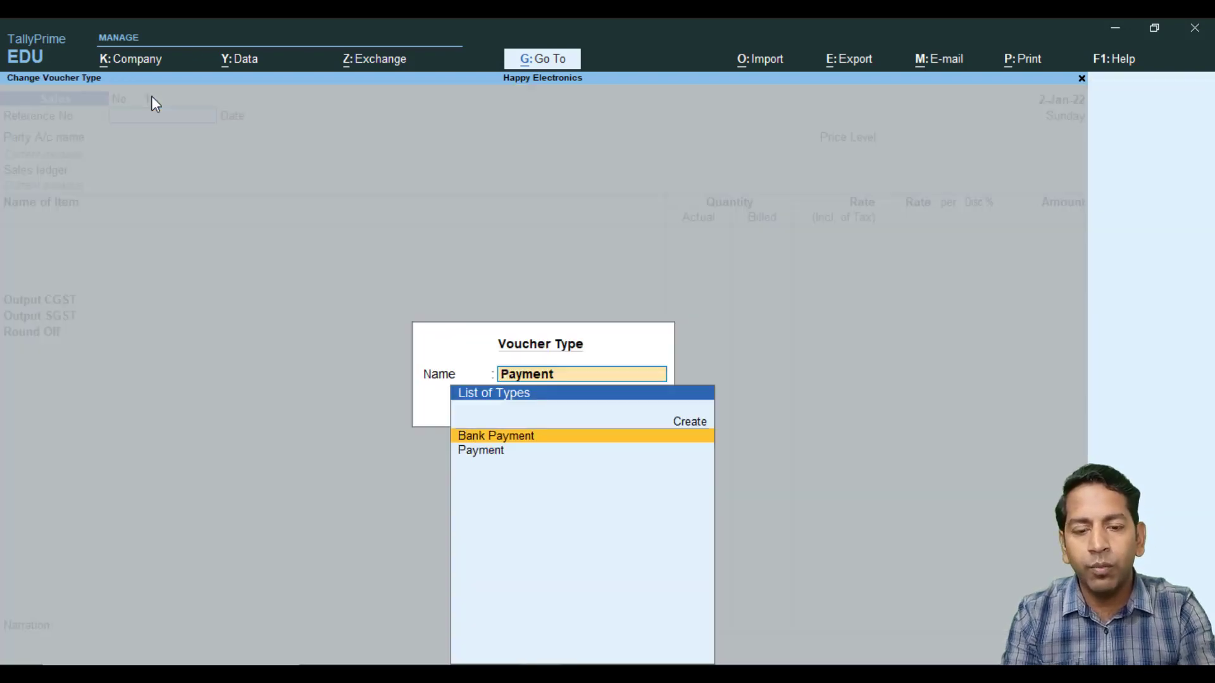
{"action": "key", "text": "Return"}
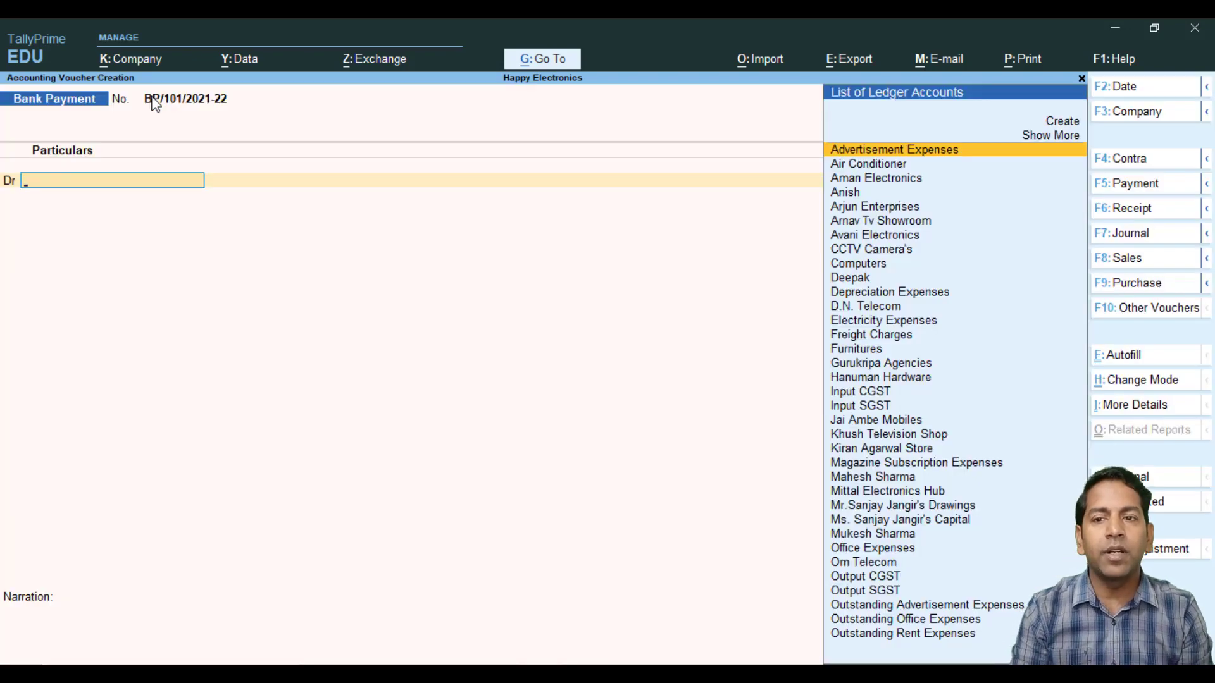